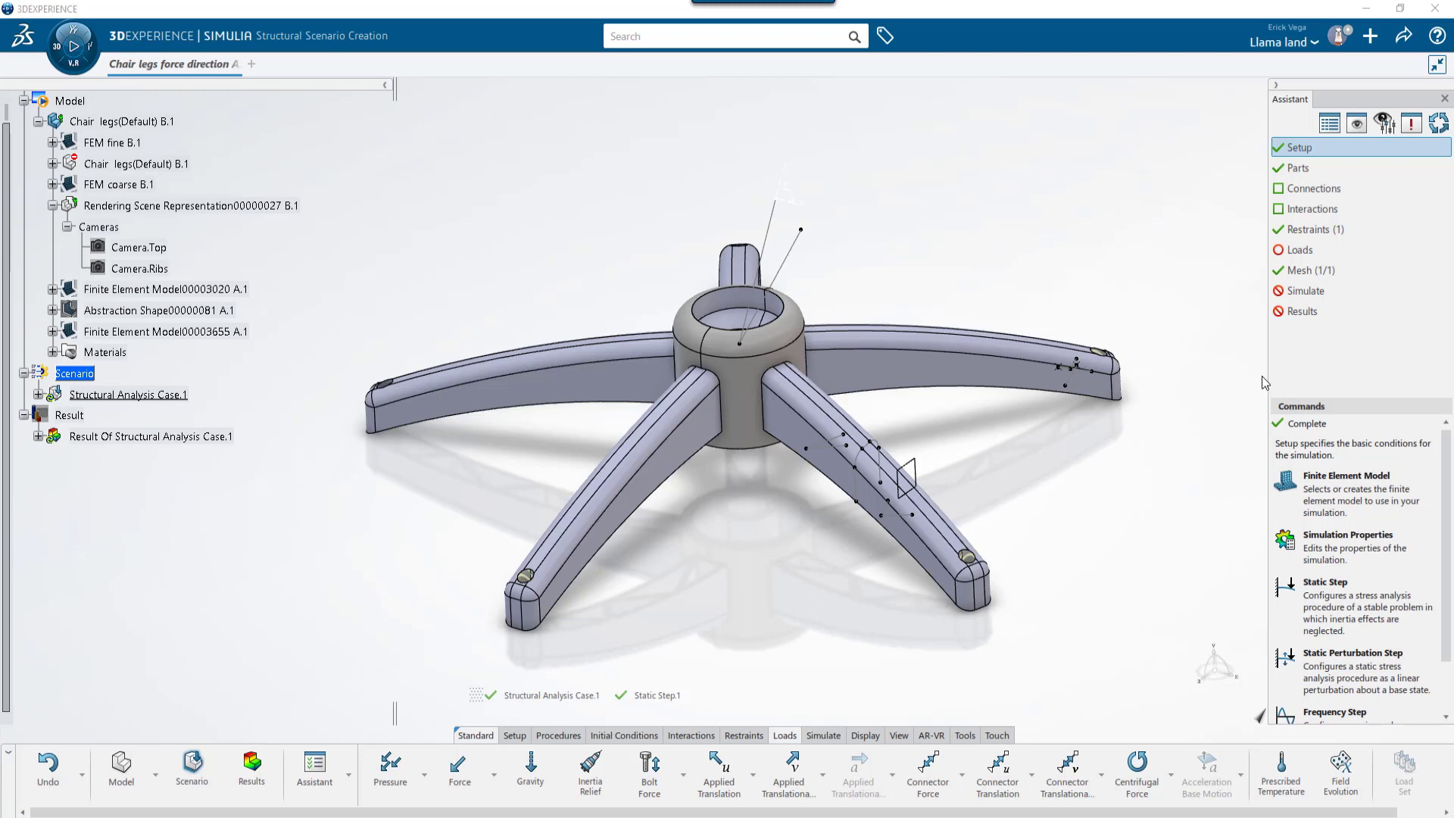
Step: Inspect the Chair legs part's Coordinate System1 and Geometrical Set.1 reference lines on the model
scroll(912, 477, up, 2)
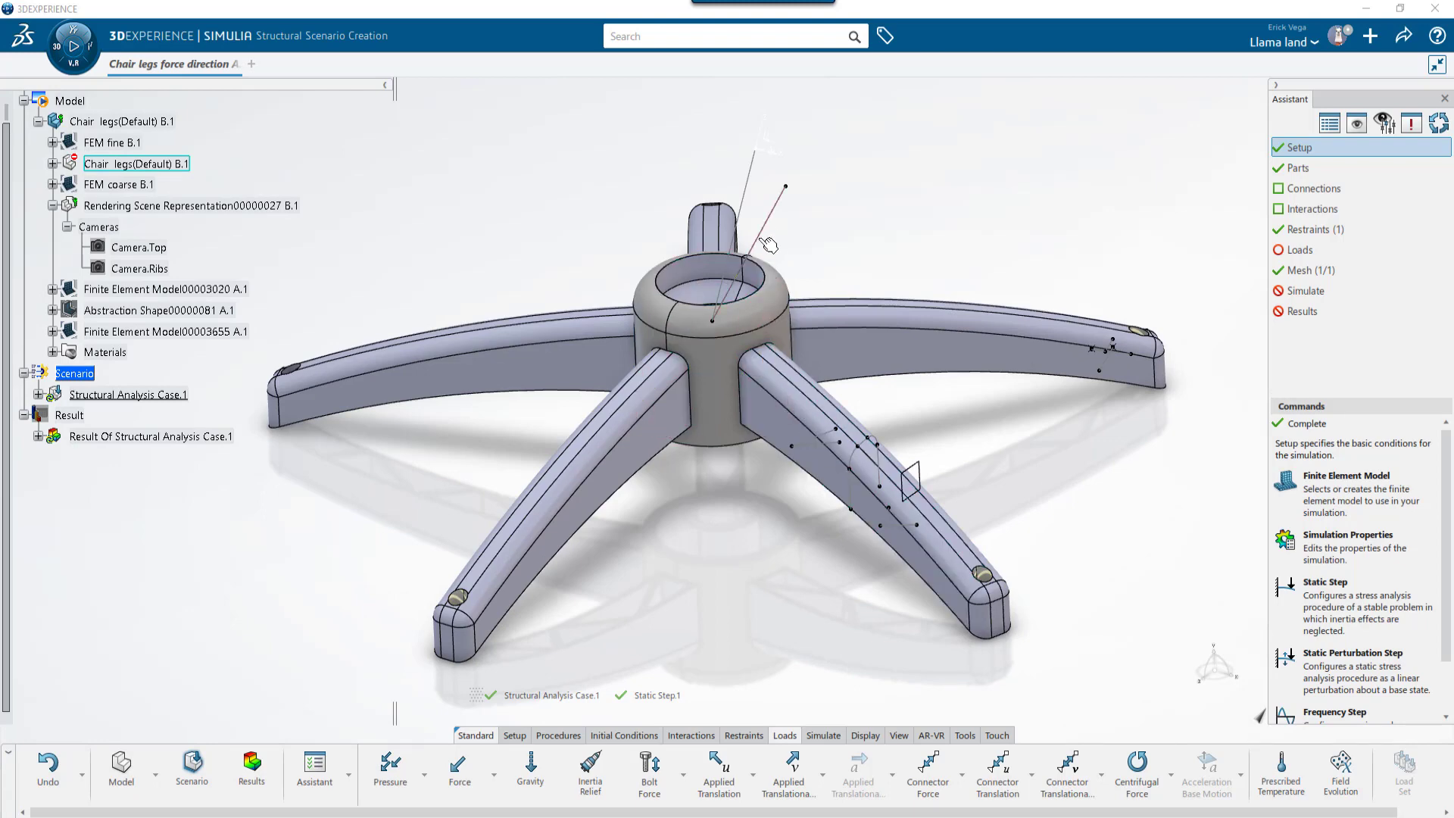
middle_drag(743, 194, 789, 165)
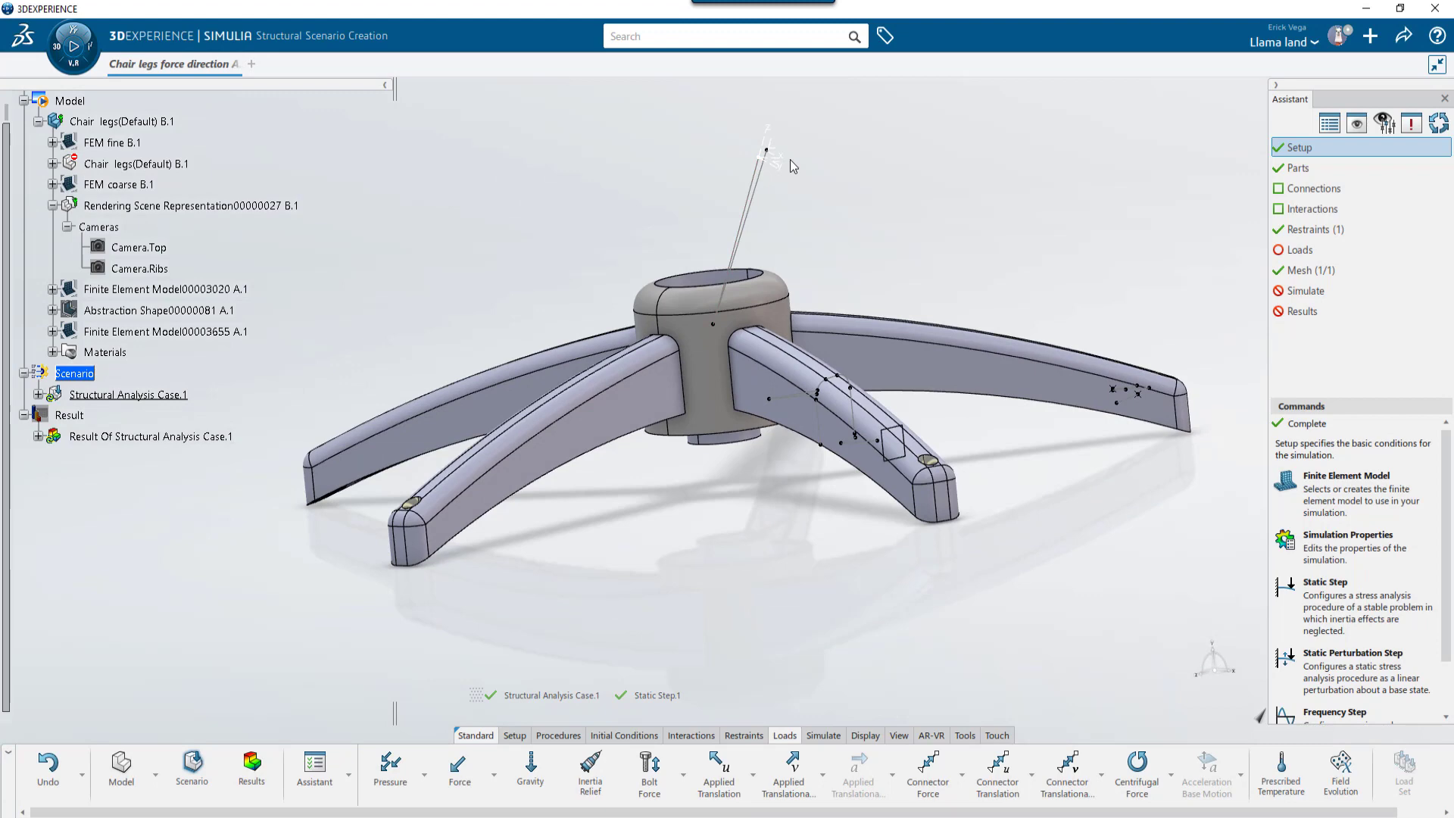
middle_drag(676, 225, 698, 267)
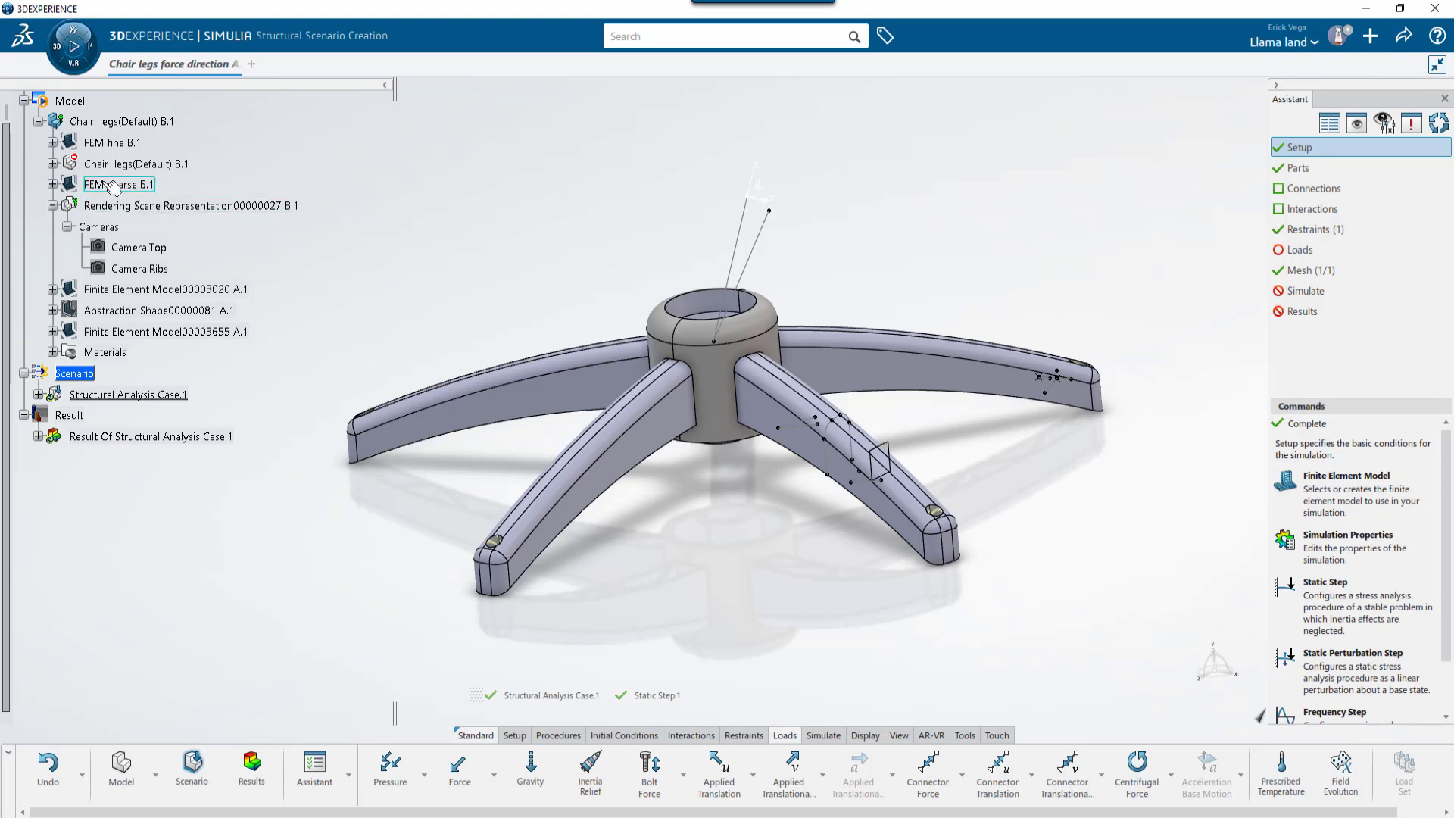
click(52, 163)
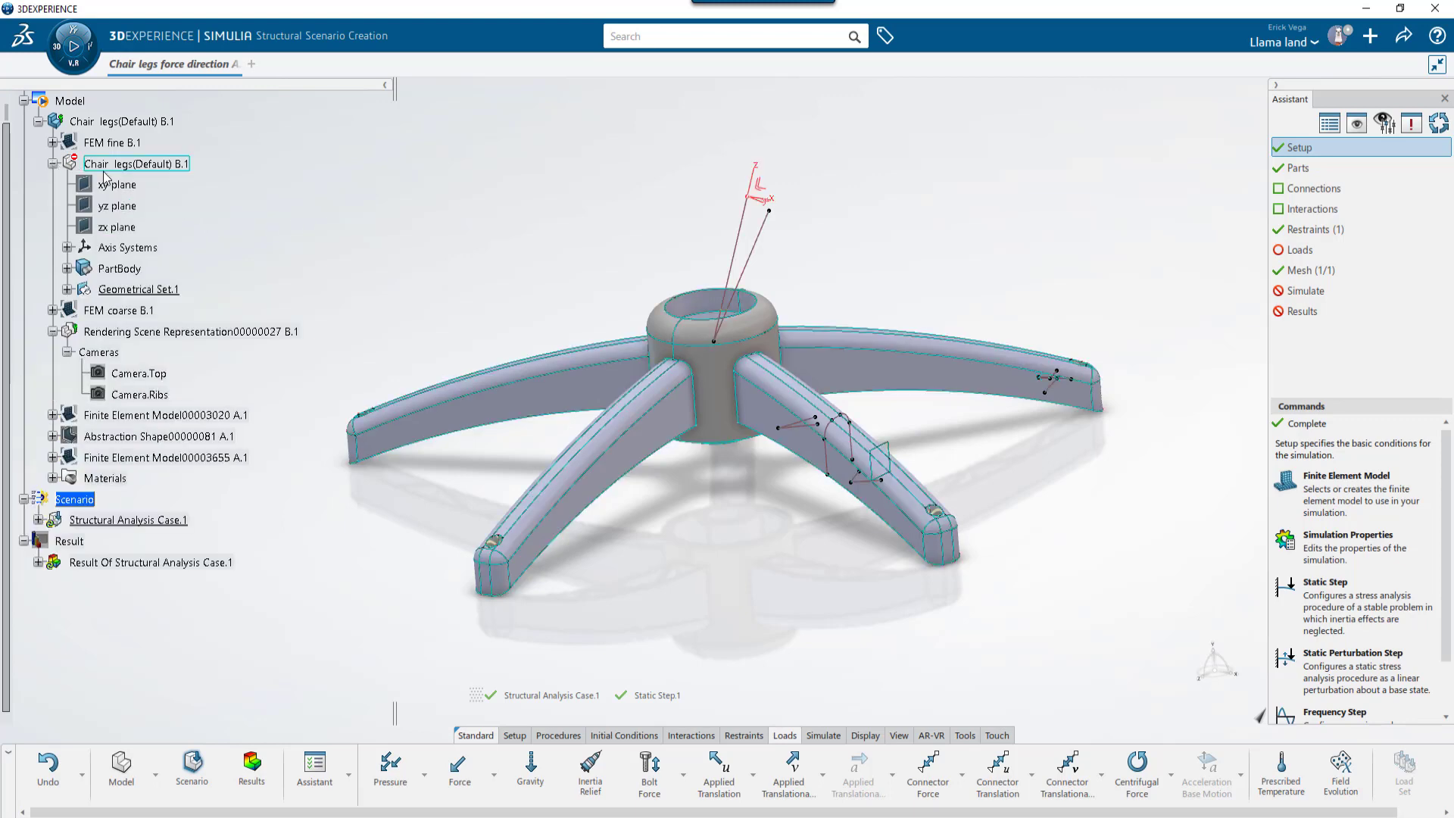
click(66, 247)
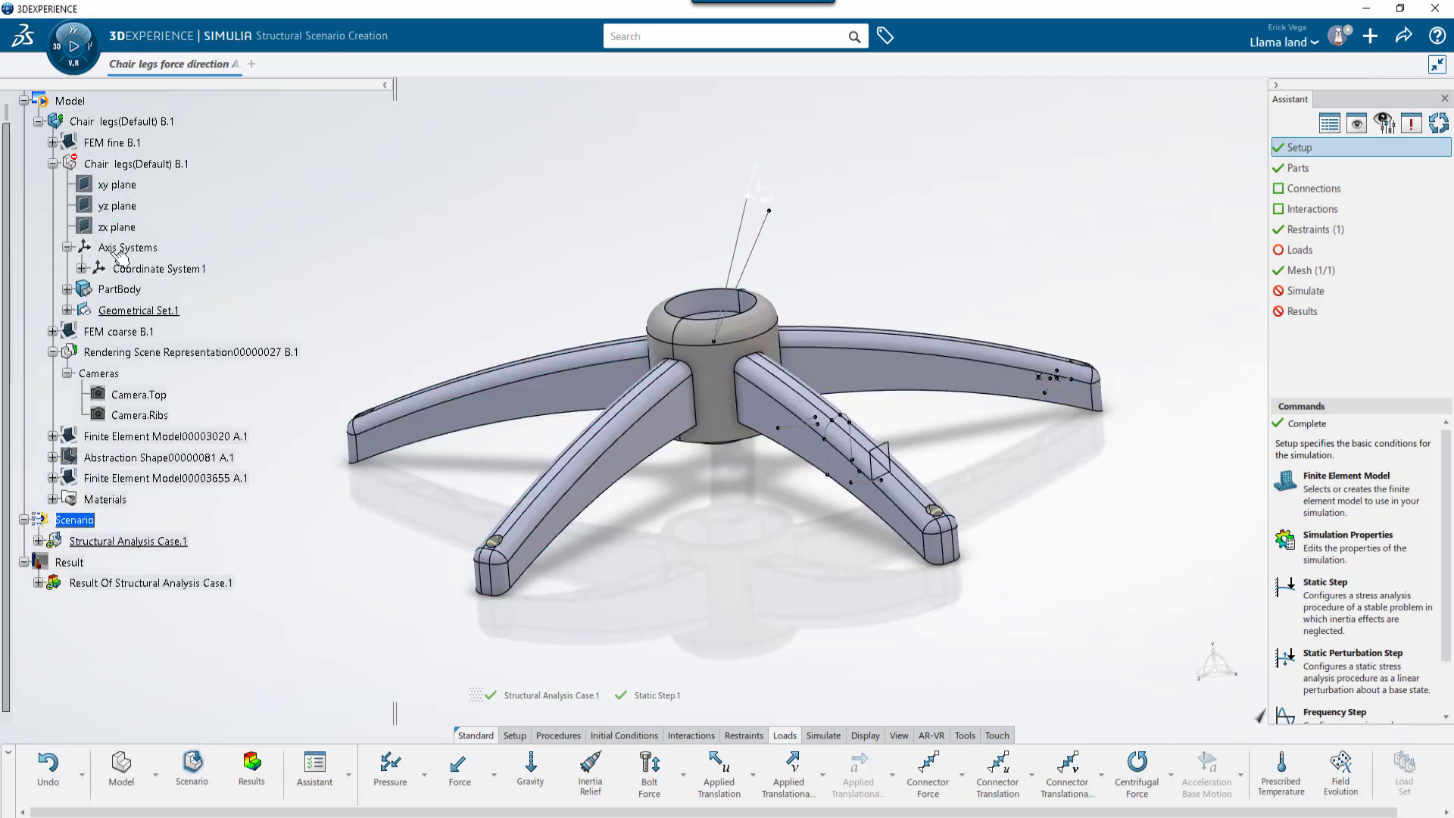
click(149, 271)
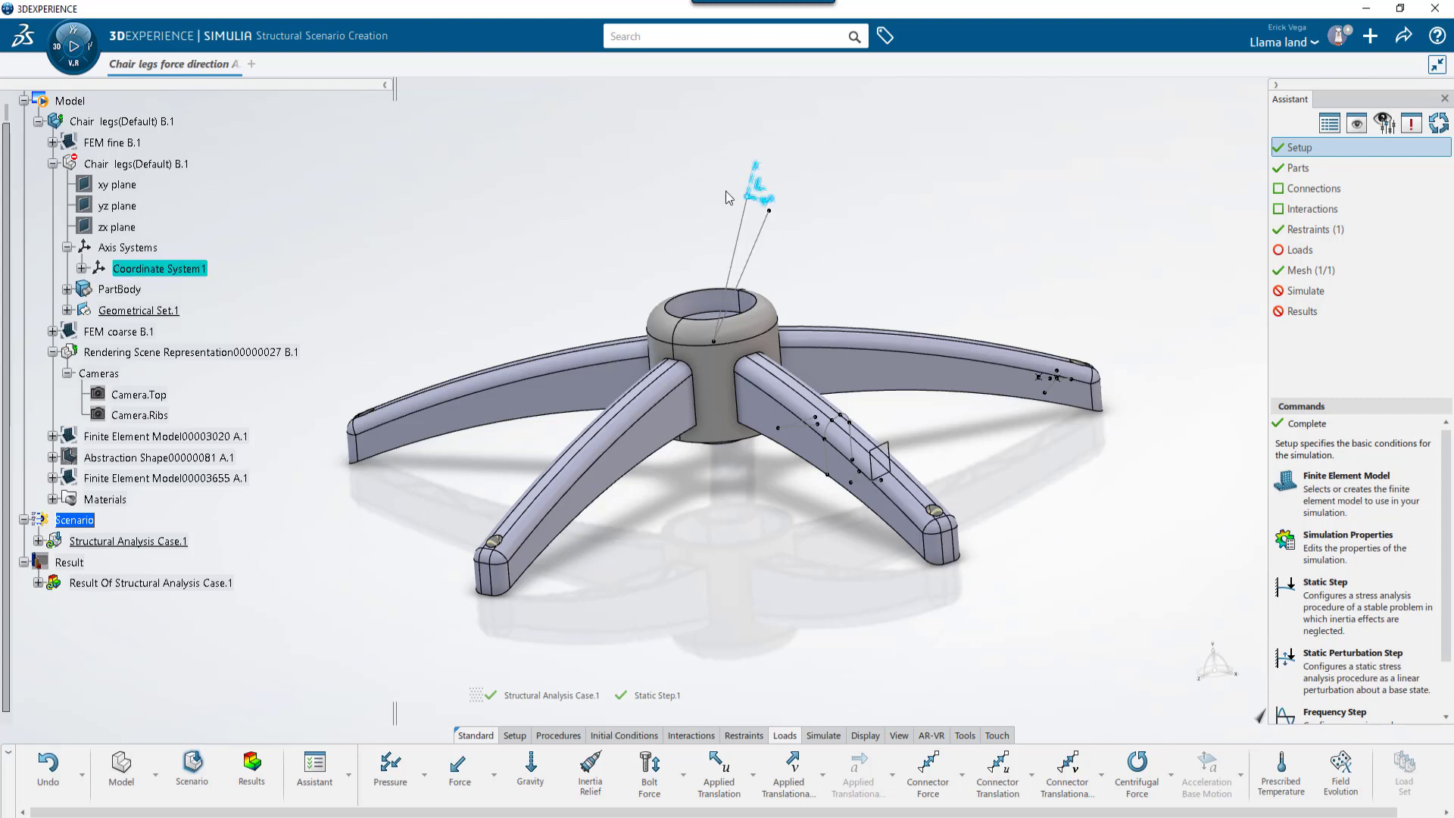
click(67, 311)
click(152, 237)
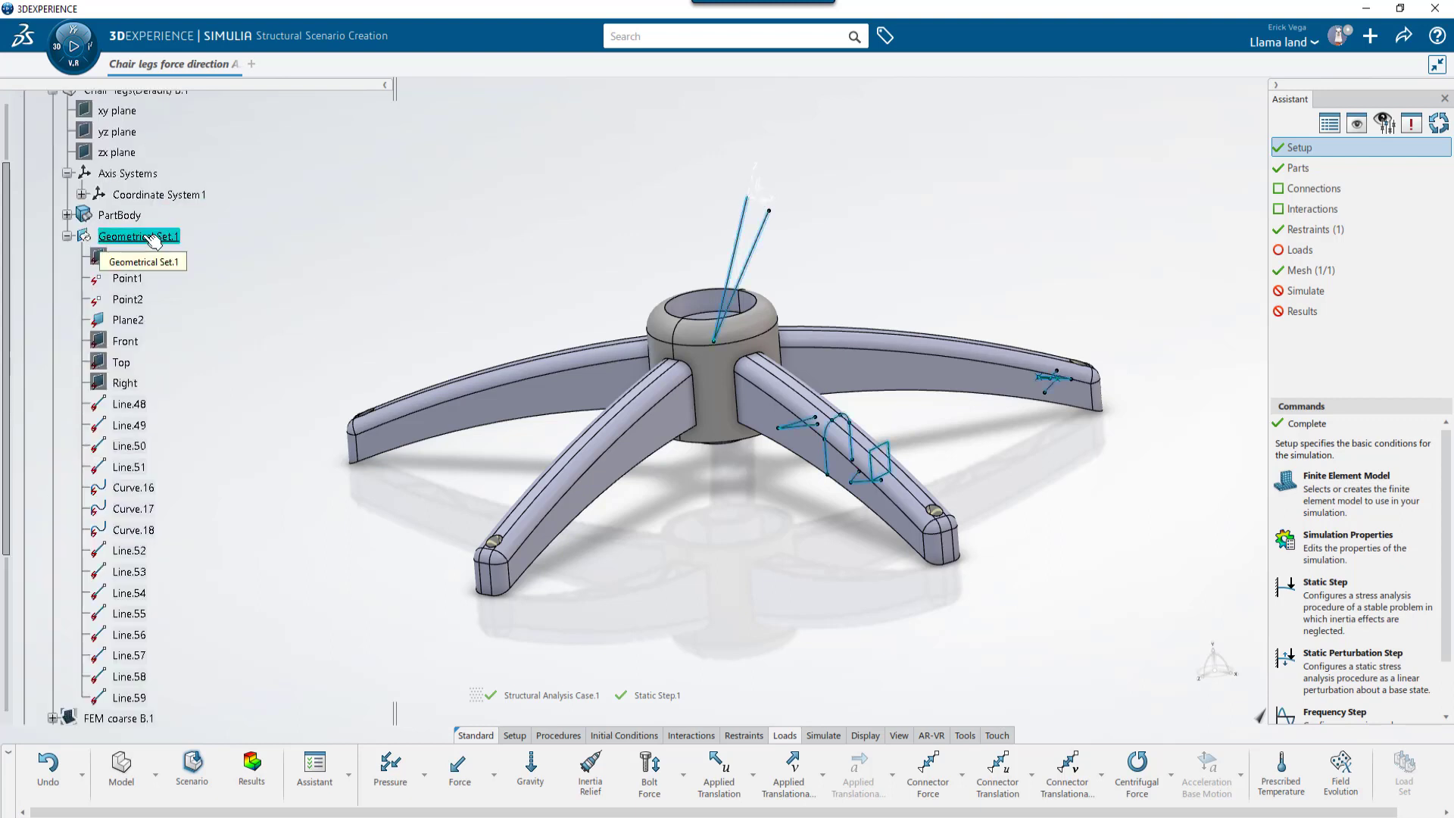
click(143, 470)
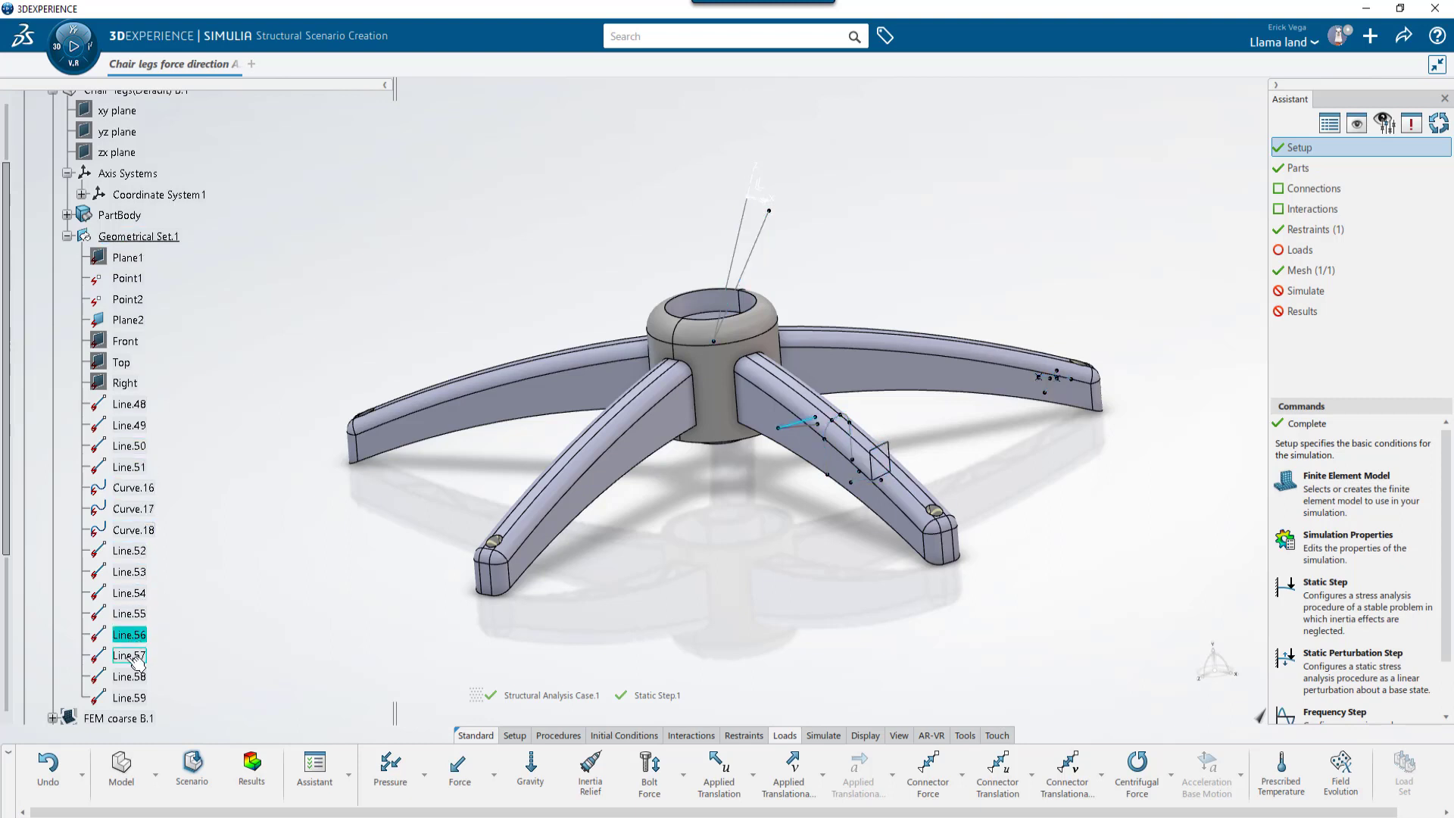
scroll(307, 530, up, 3)
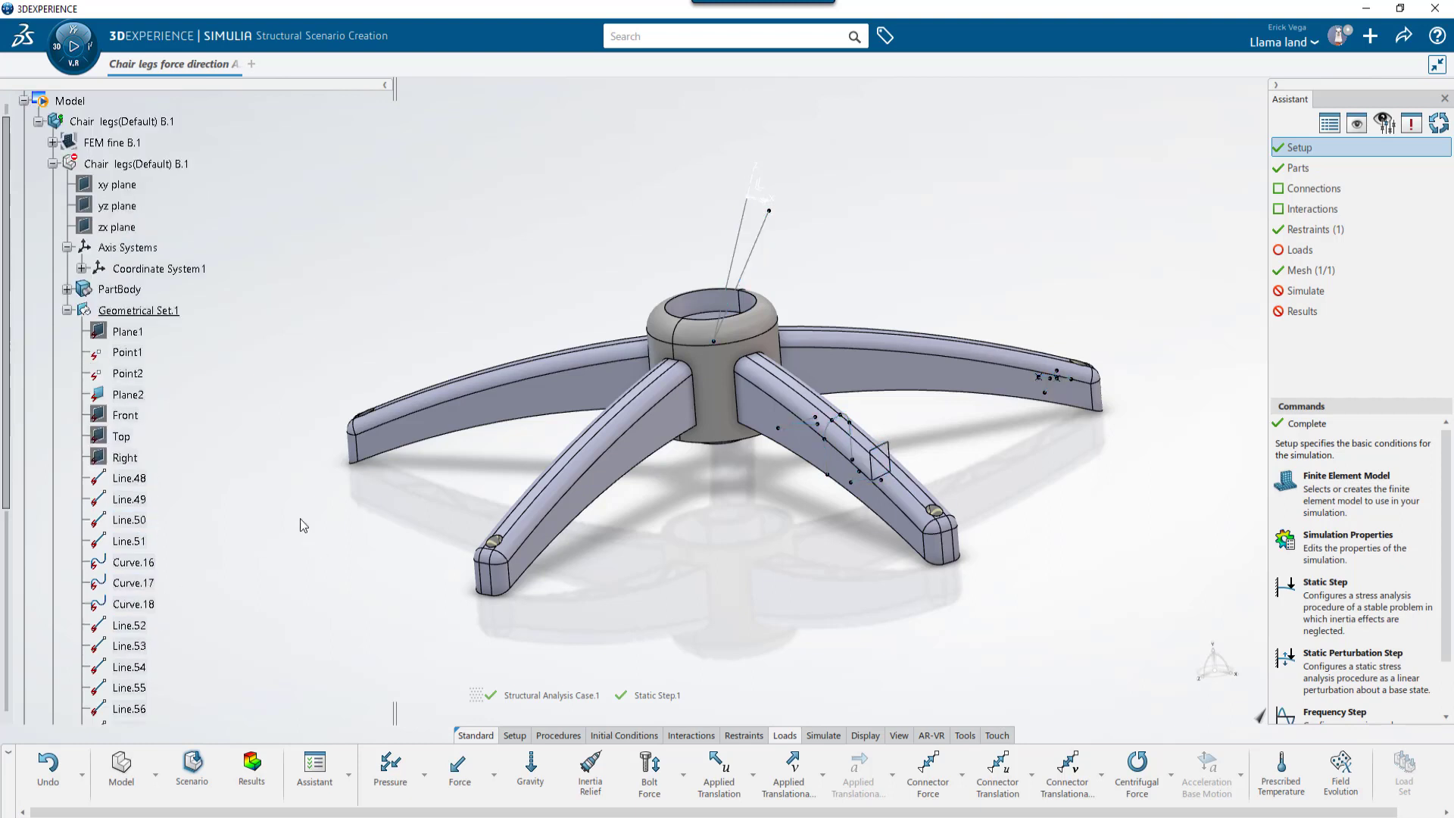
click(52, 164)
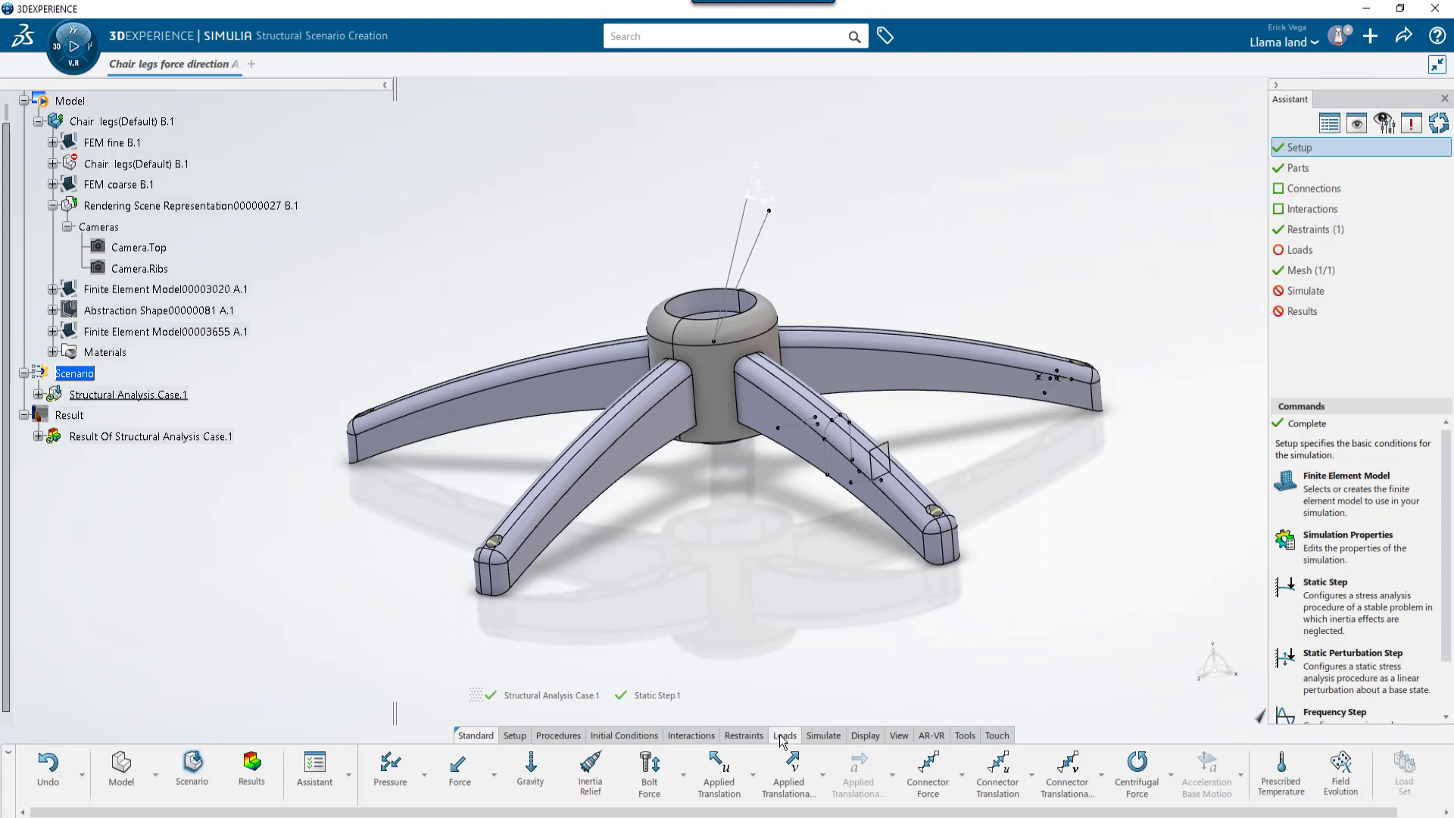
Step: Start a new force load with the hub's inner cylindrical face as support
click(463, 773)
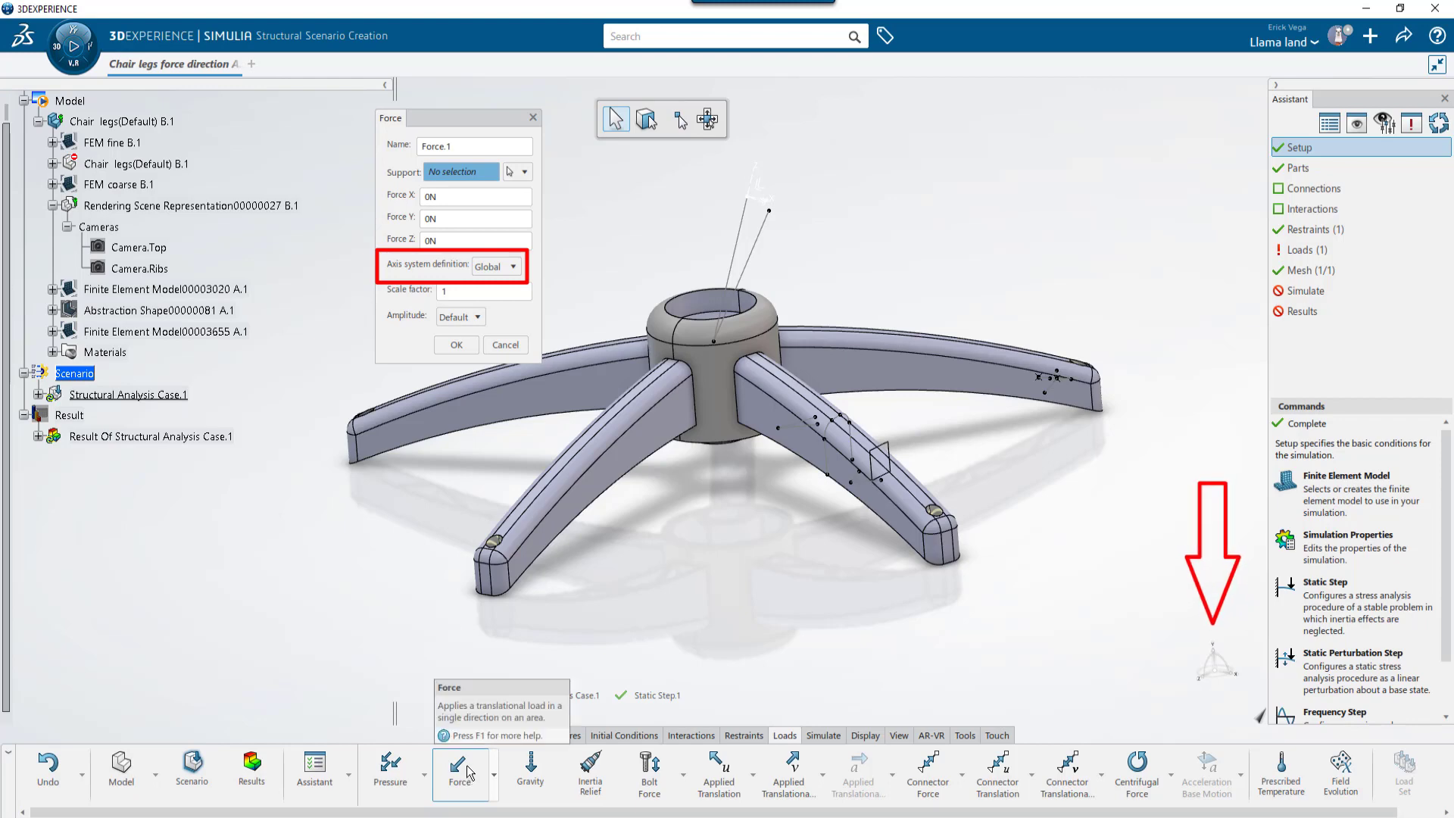
middle_drag(567, 557, 679, 380)
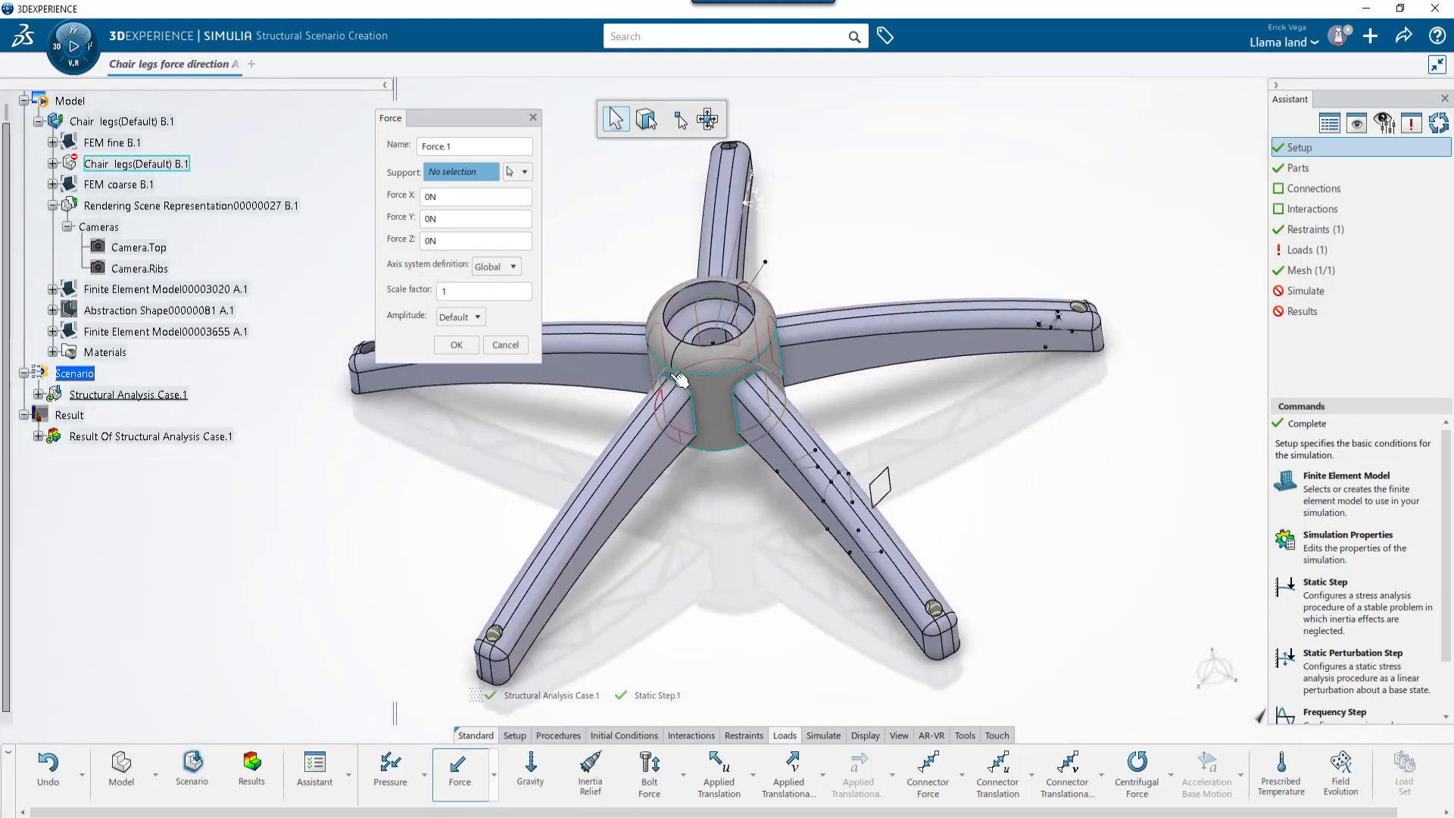
scroll(679, 380, up, 3)
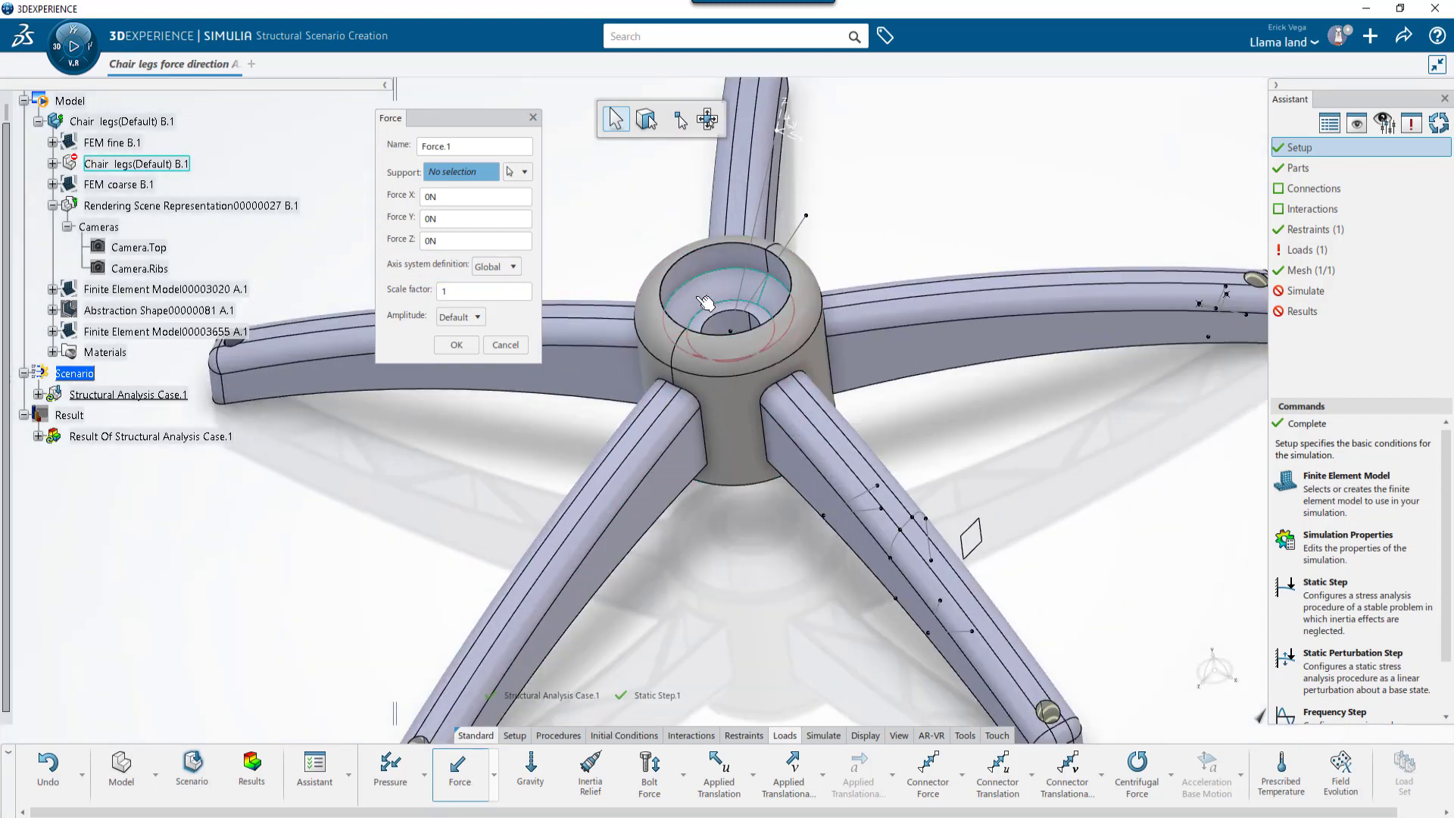
click(704, 302)
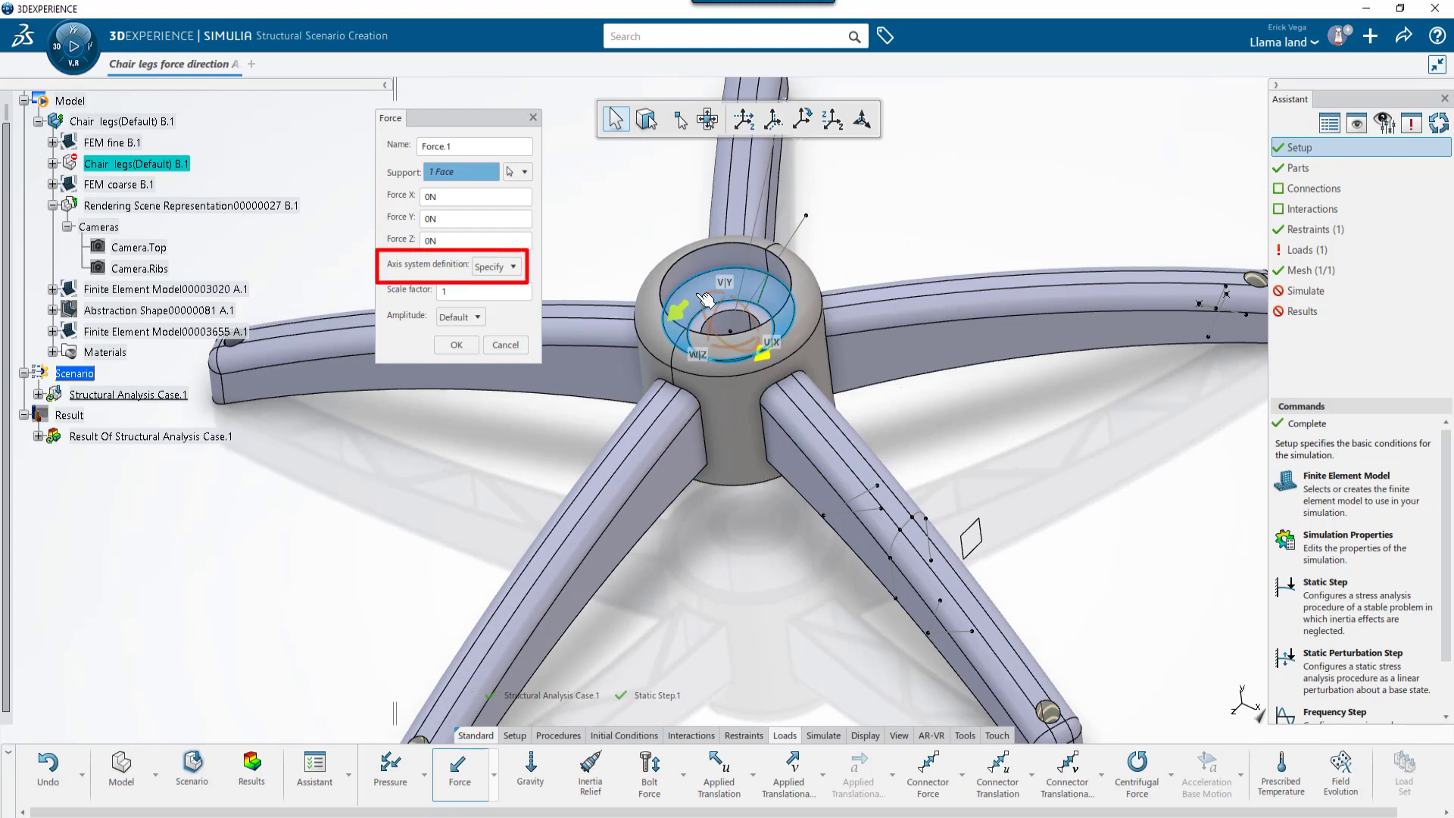
Step: Set the force's Y component to -80 N so it points down the hub
click(457, 220)
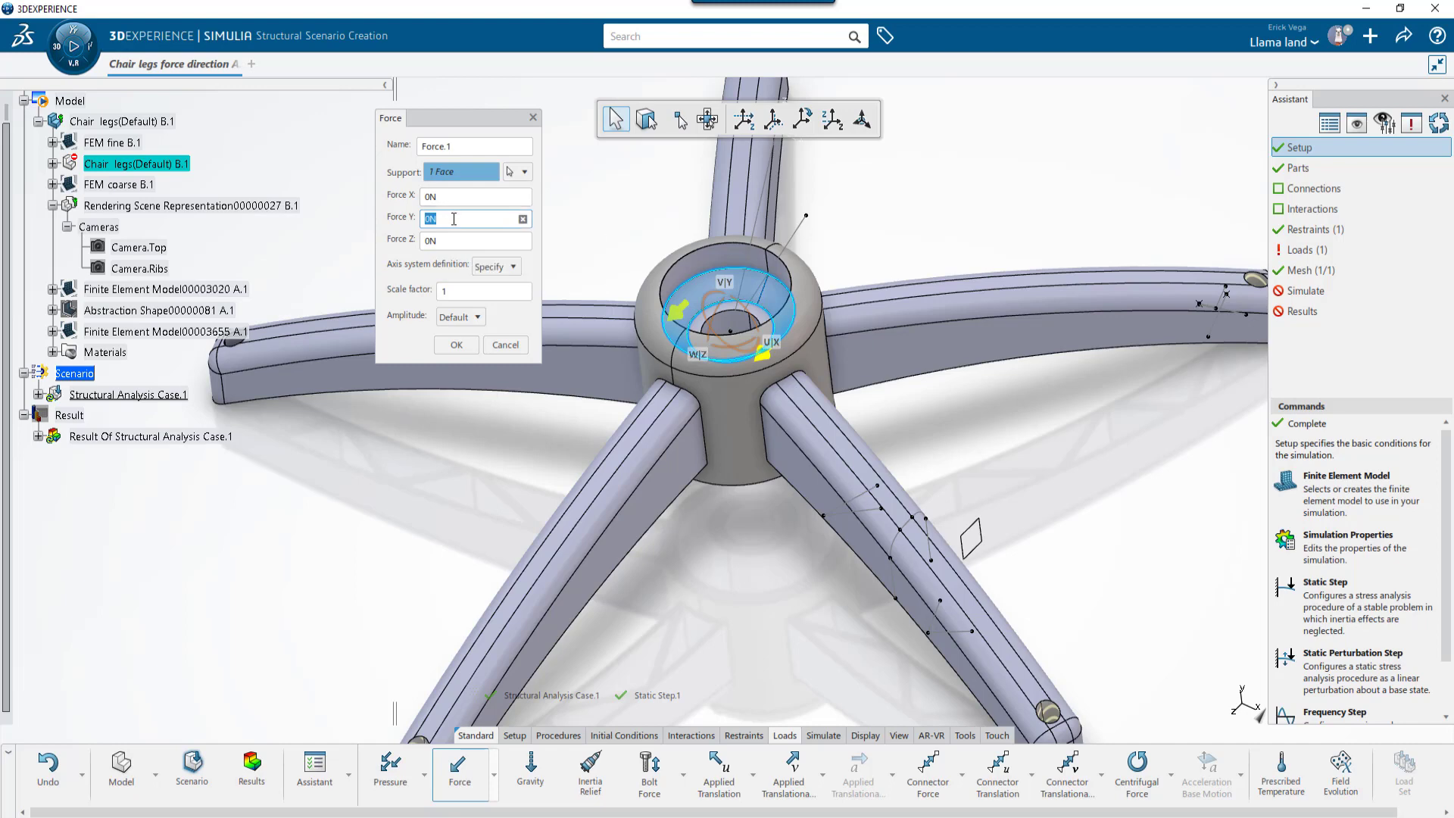
text(80)
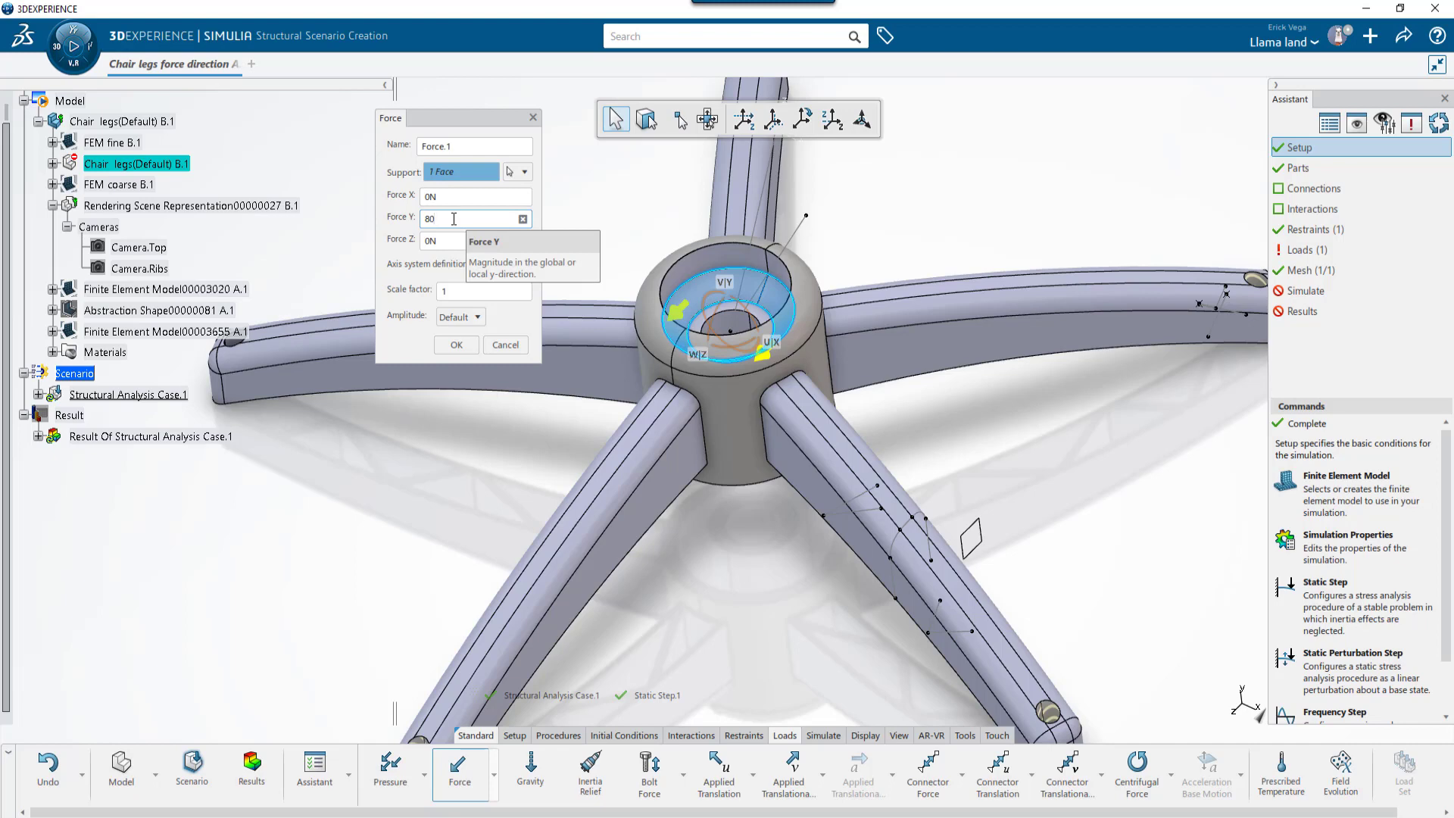
key(Return)
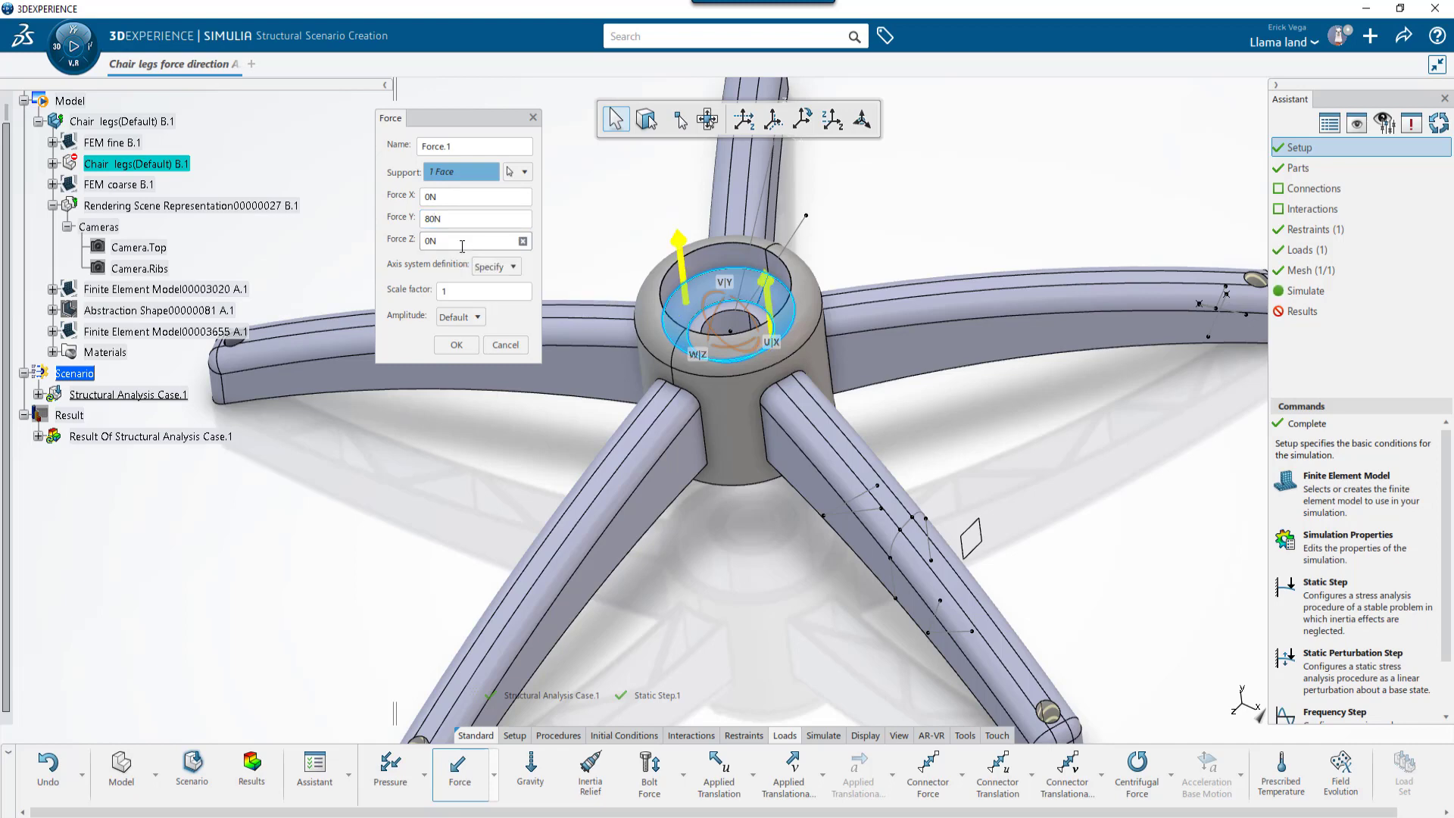
double_click(462, 219)
click(461, 219)
text(-)
click(447, 244)
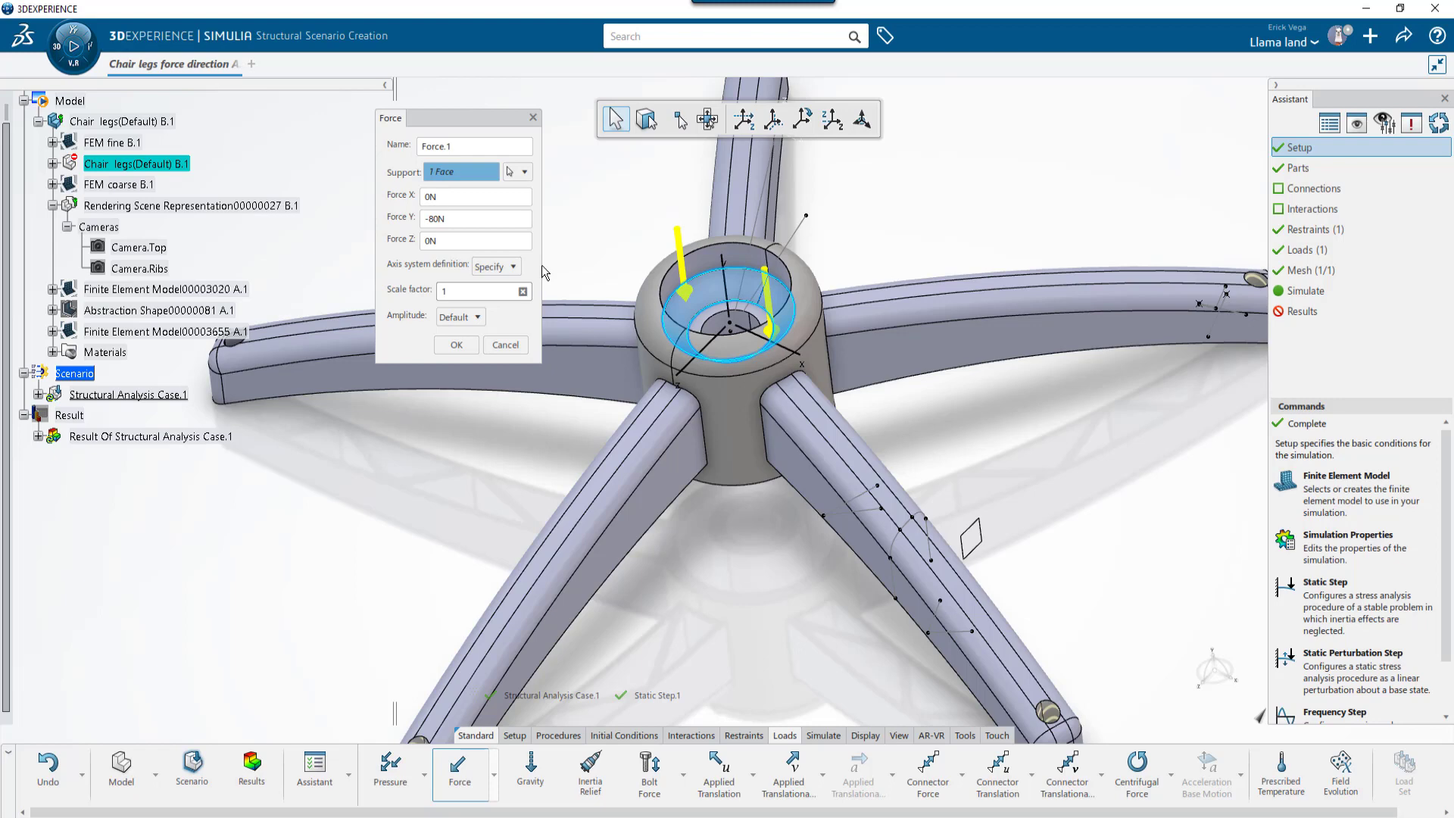
click(745, 122)
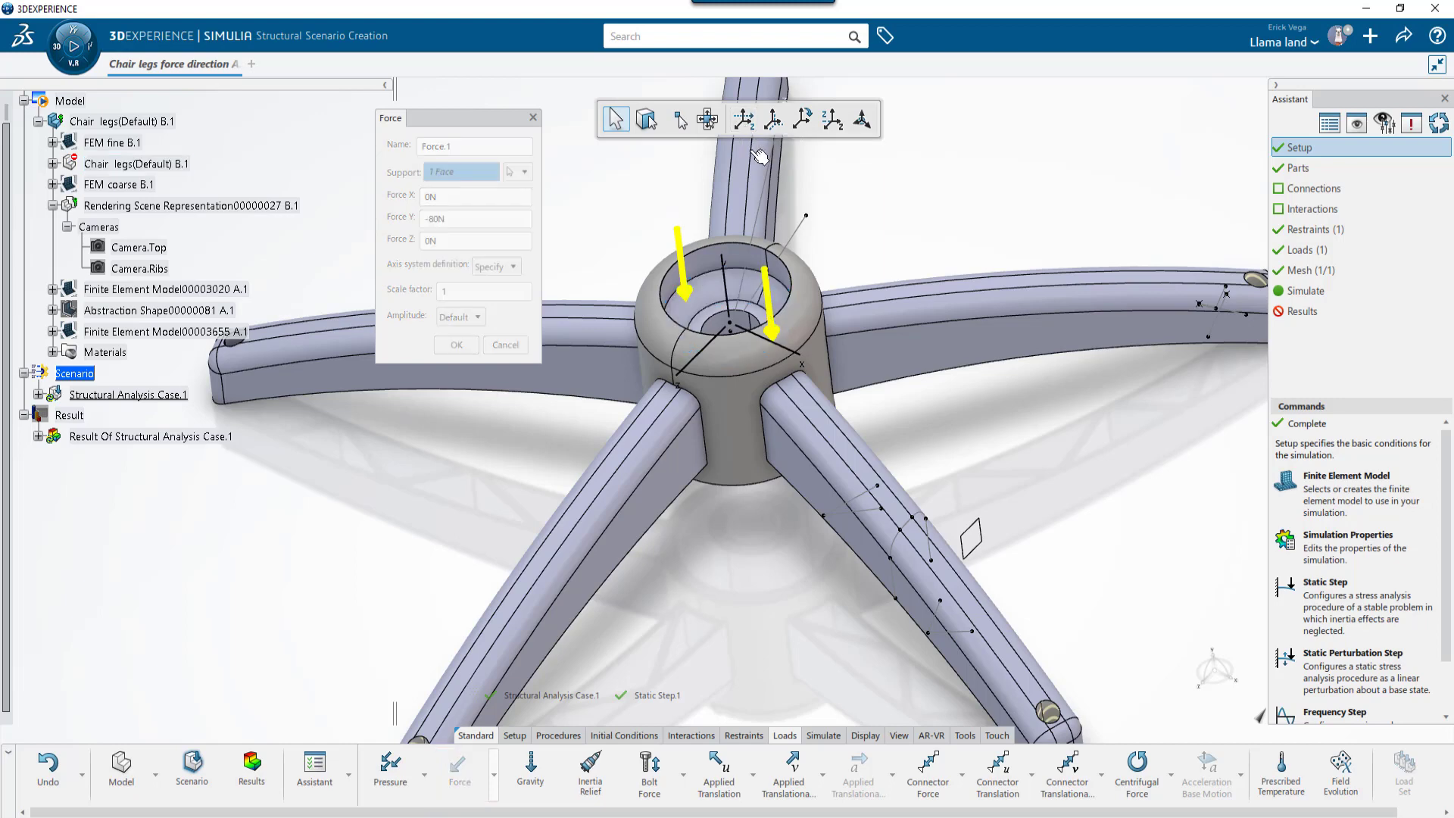
Step: Align the force axes with the slanted reference line, then view the tilted arrows around the hub
drag(771, 220, 804, 243)
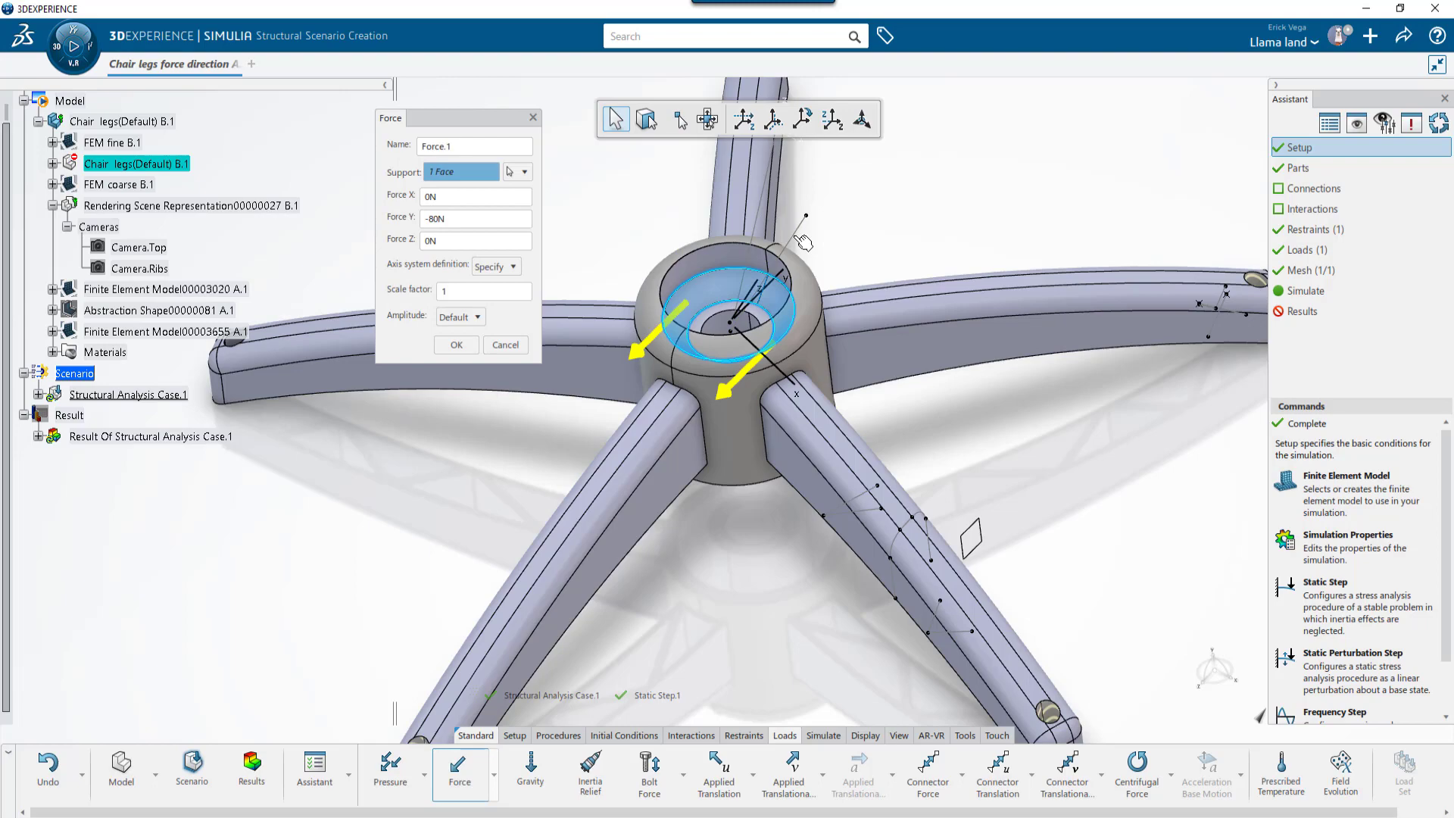
middle_drag(841, 254, 765, 325)
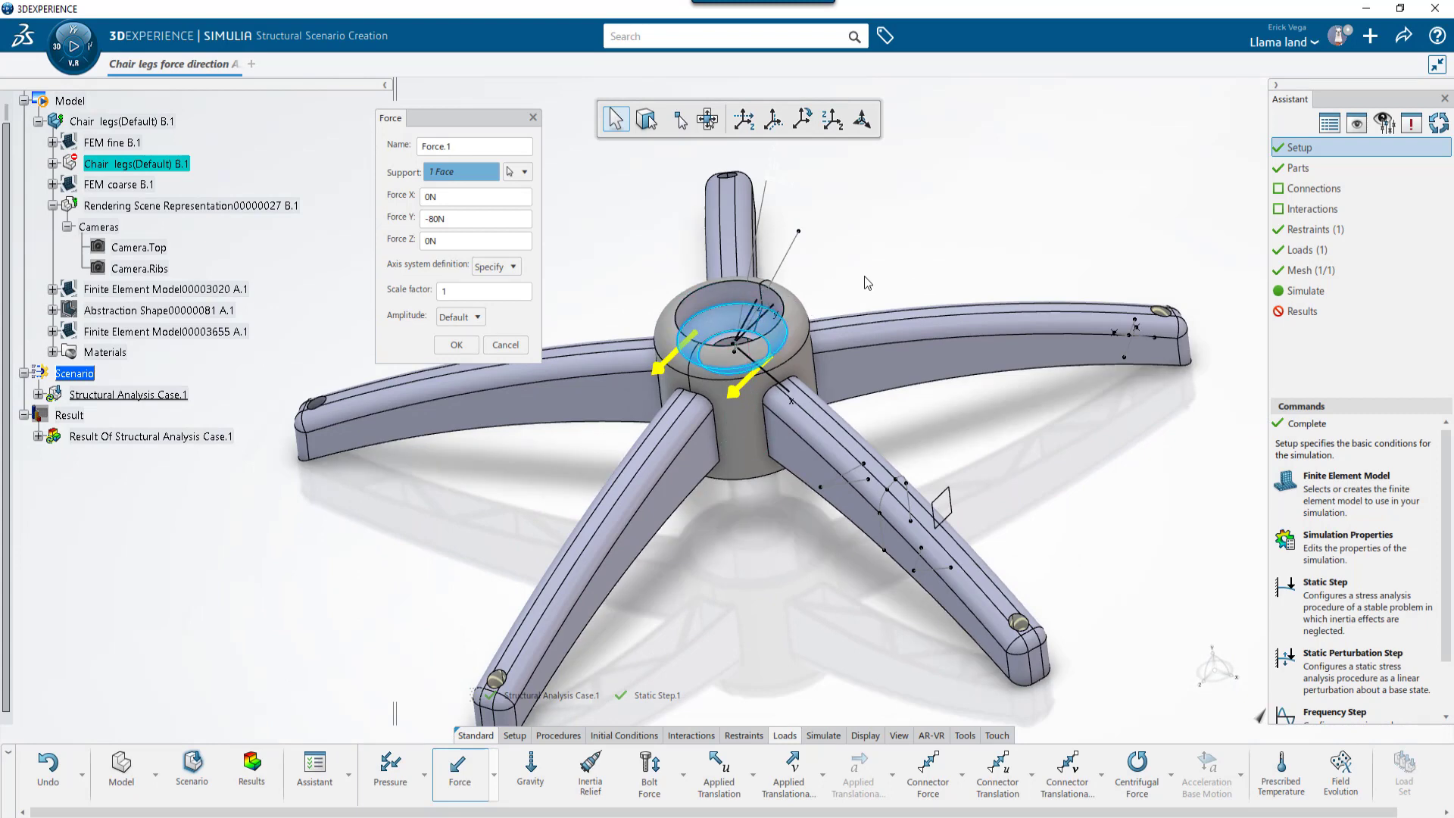
scroll(861, 275, up, 5)
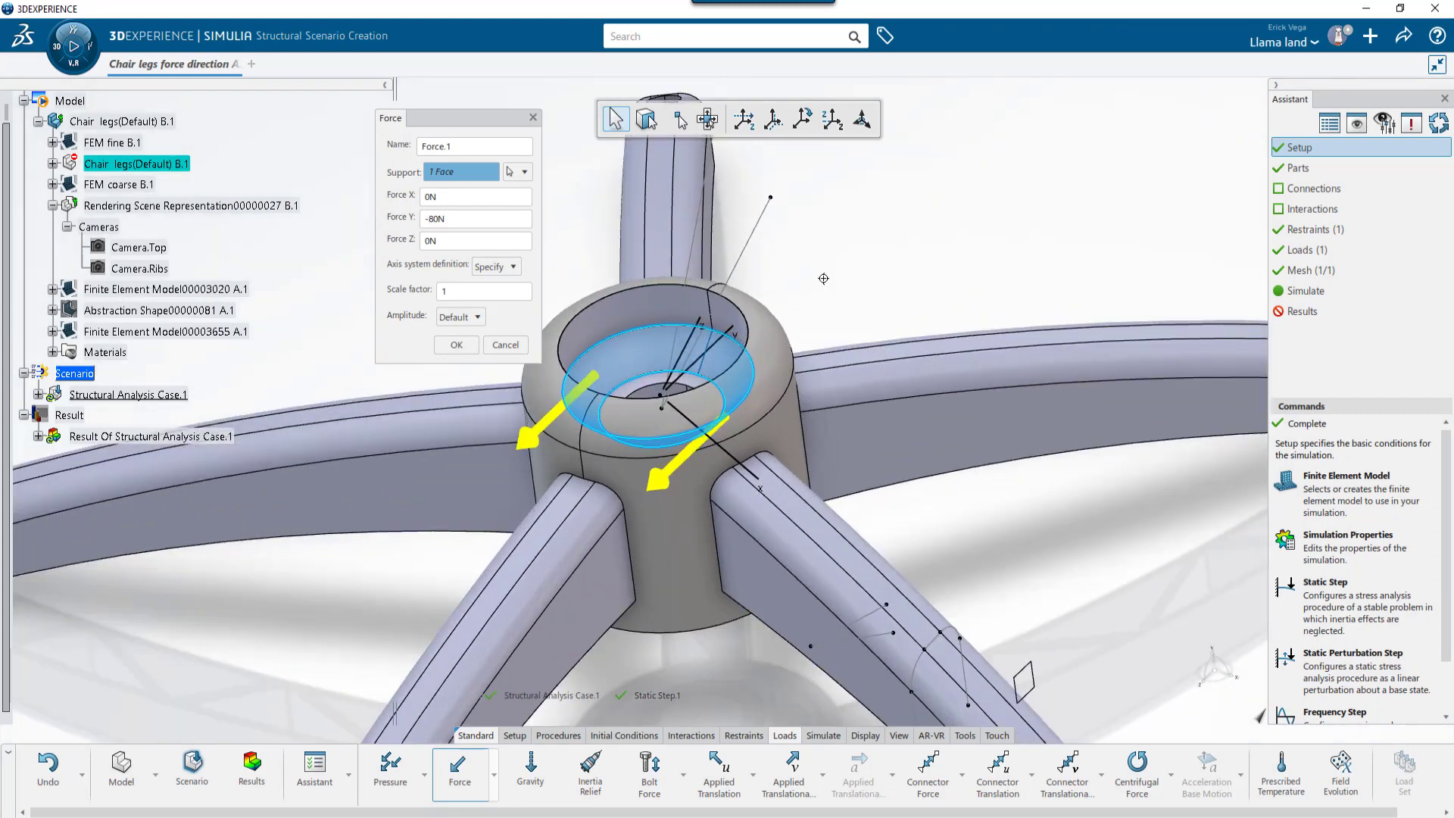
double_click(489, 219)
Step: Rotate the force axes 30° about X twice, then realign the -80 N force vertically
click(773, 119)
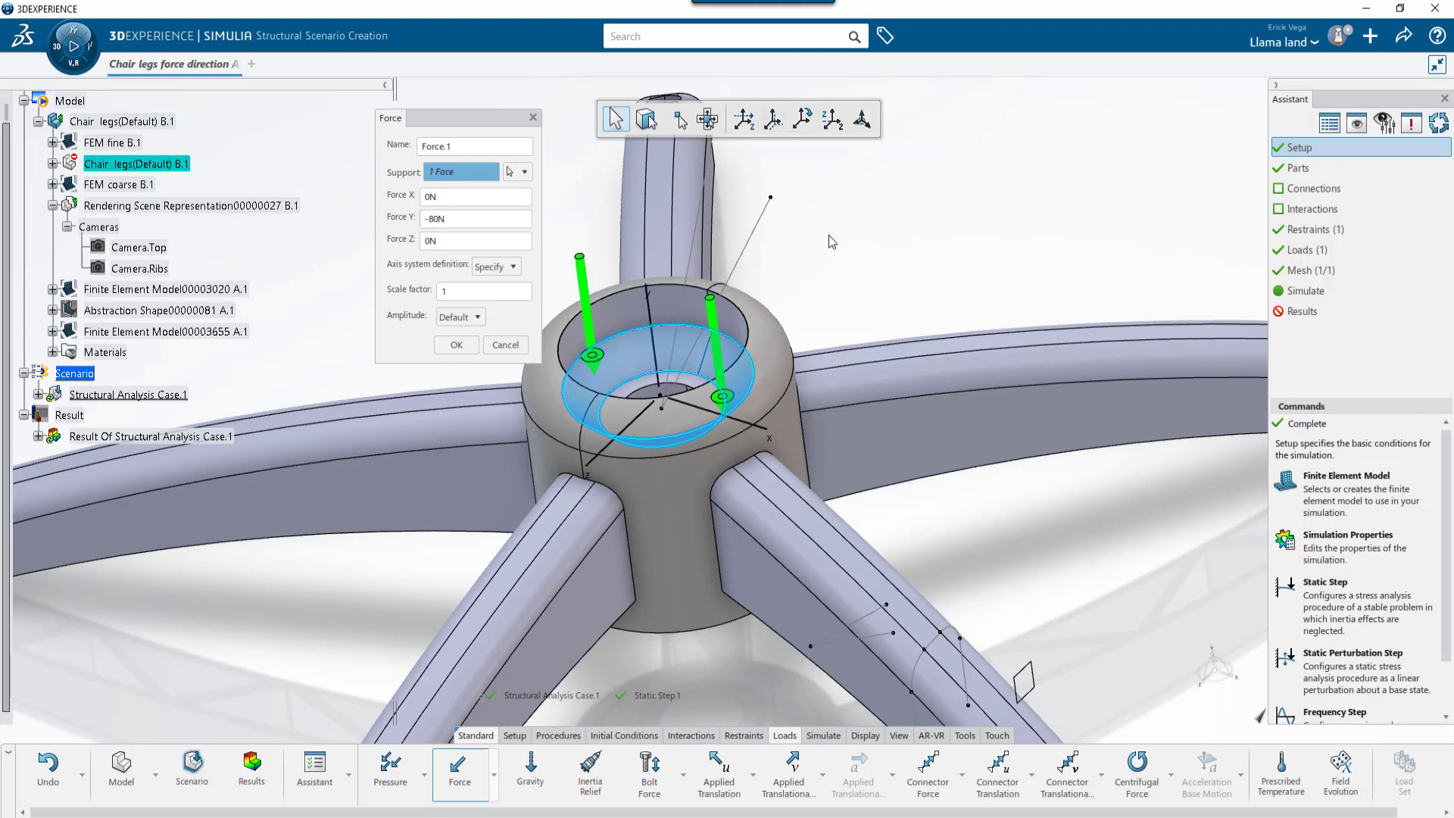
middle_drag(833, 242, 831, 259)
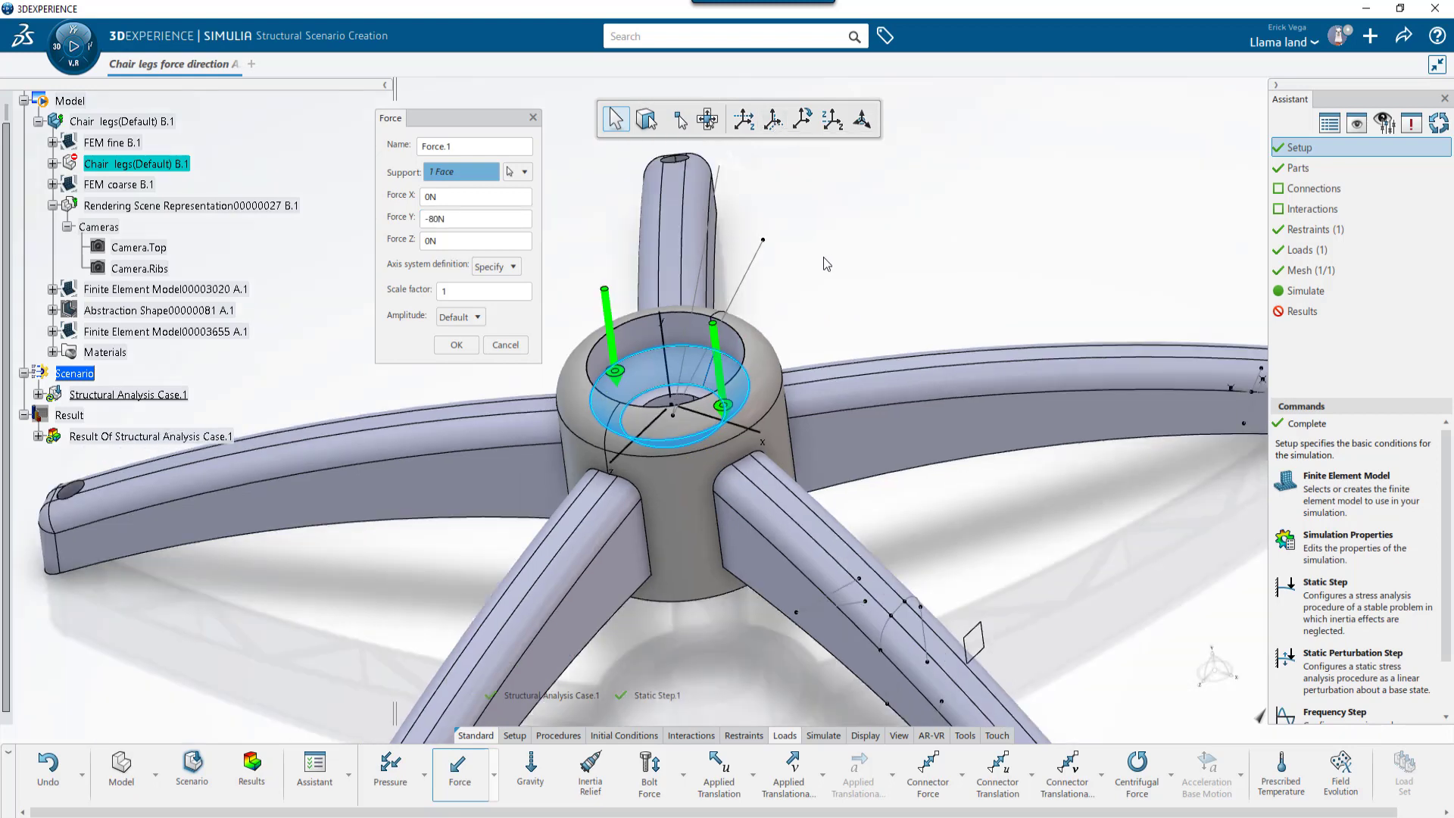
click(802, 125)
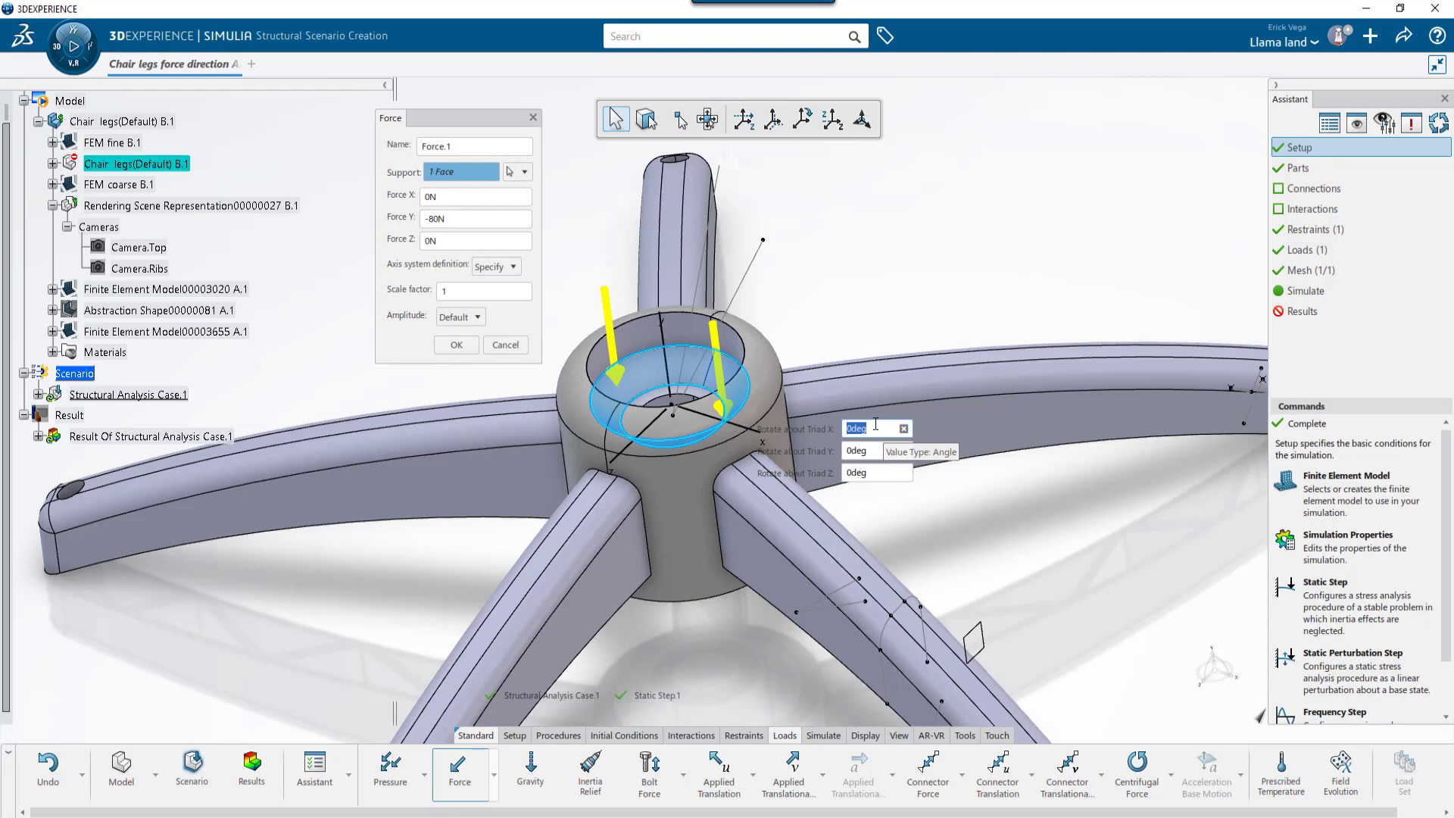
text(30)
key(Return)
click(876, 424)
text(3)
key(Return)
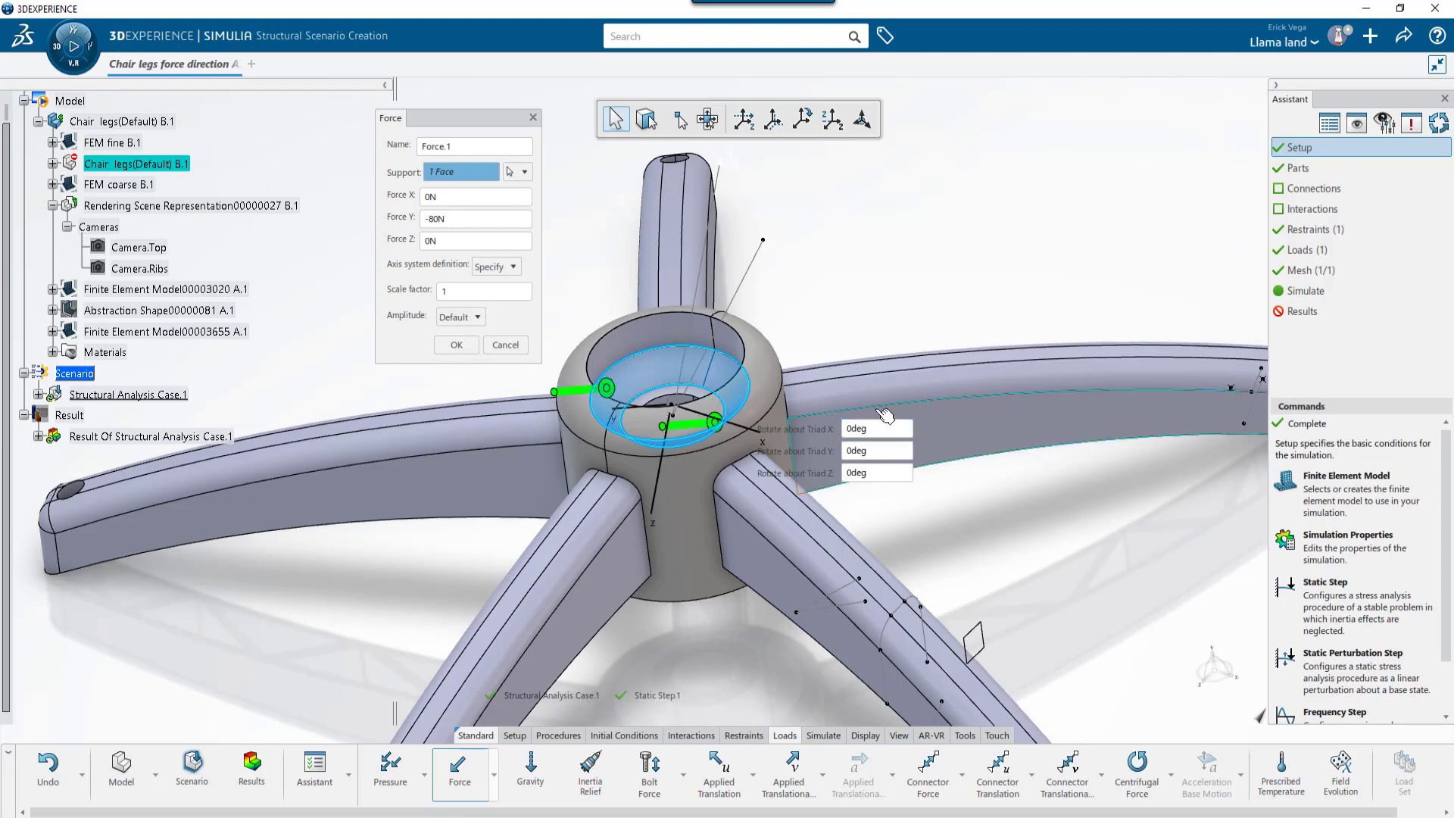
click(803, 119)
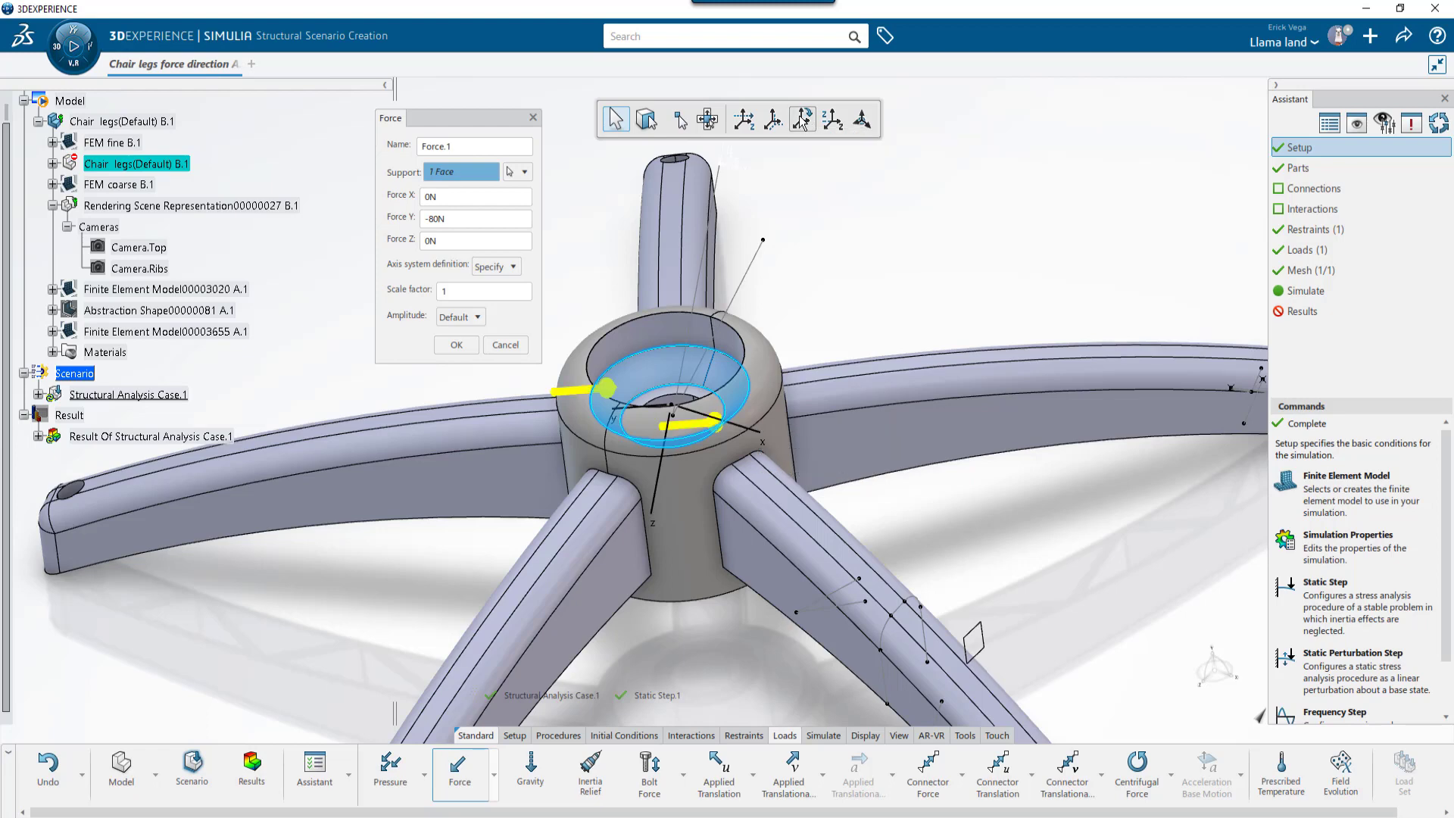
click(773, 124)
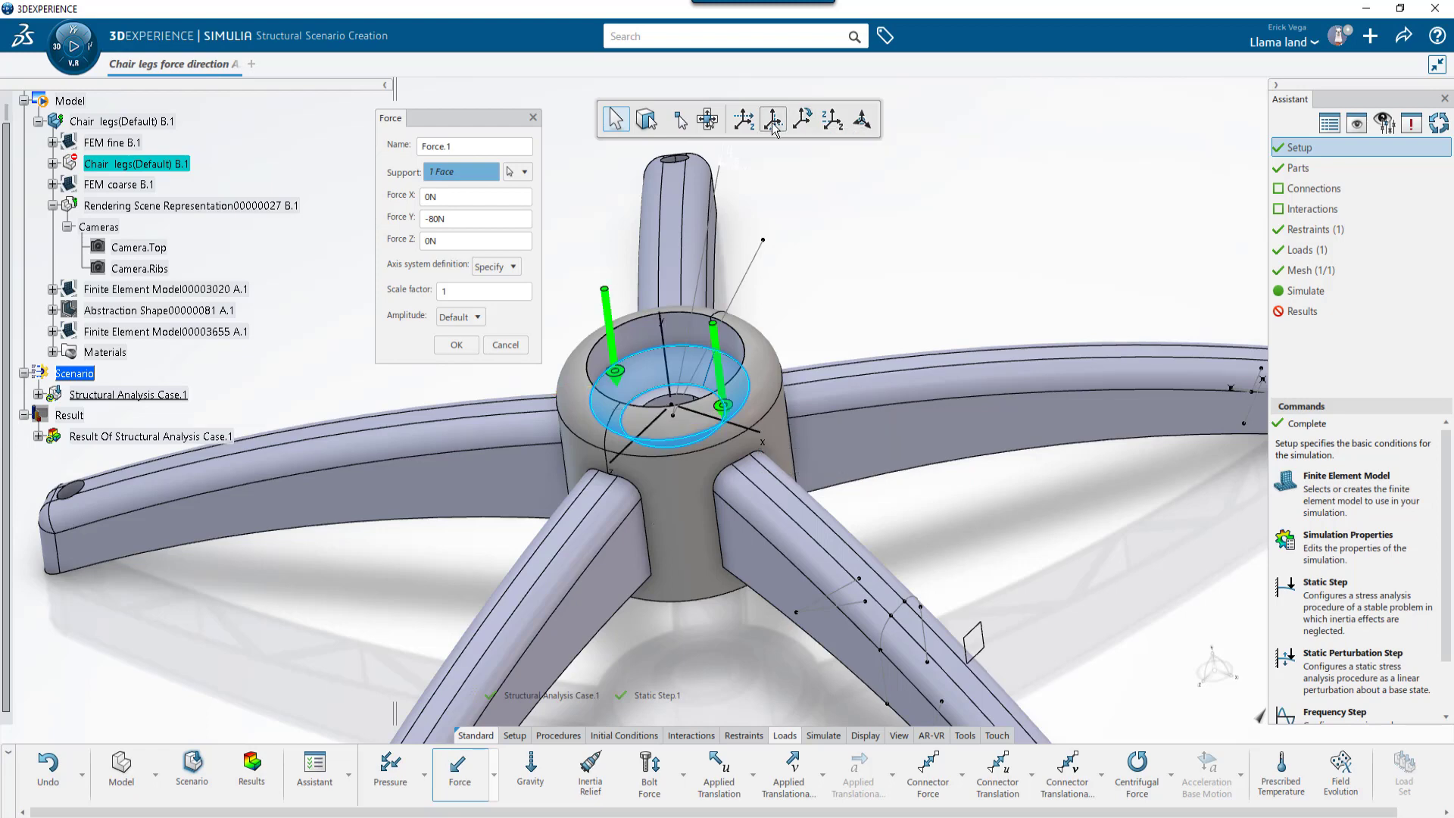
Step: Try reversing the force direction twice, leaving it pointing downward
click(827, 127)
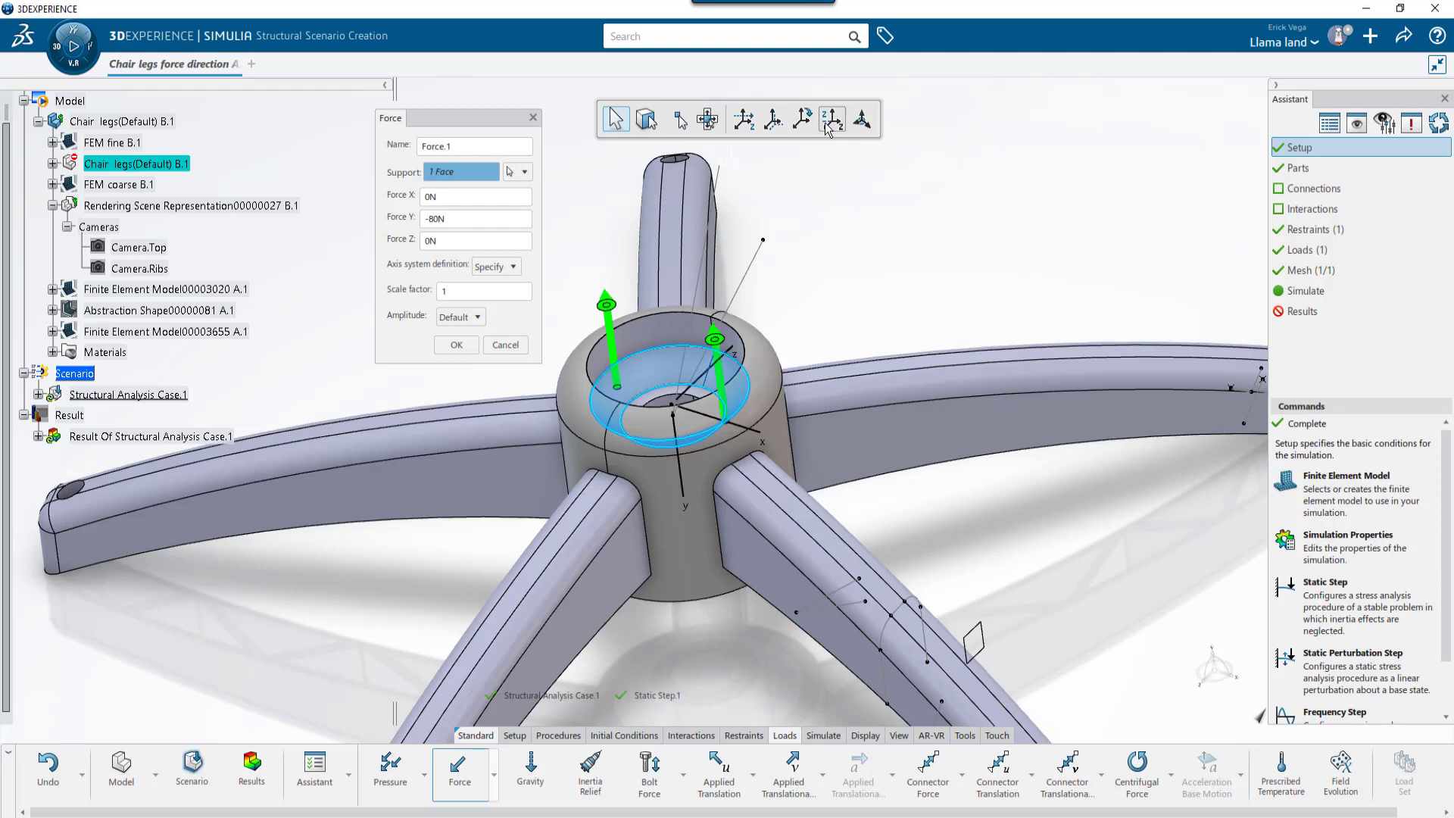
click(828, 128)
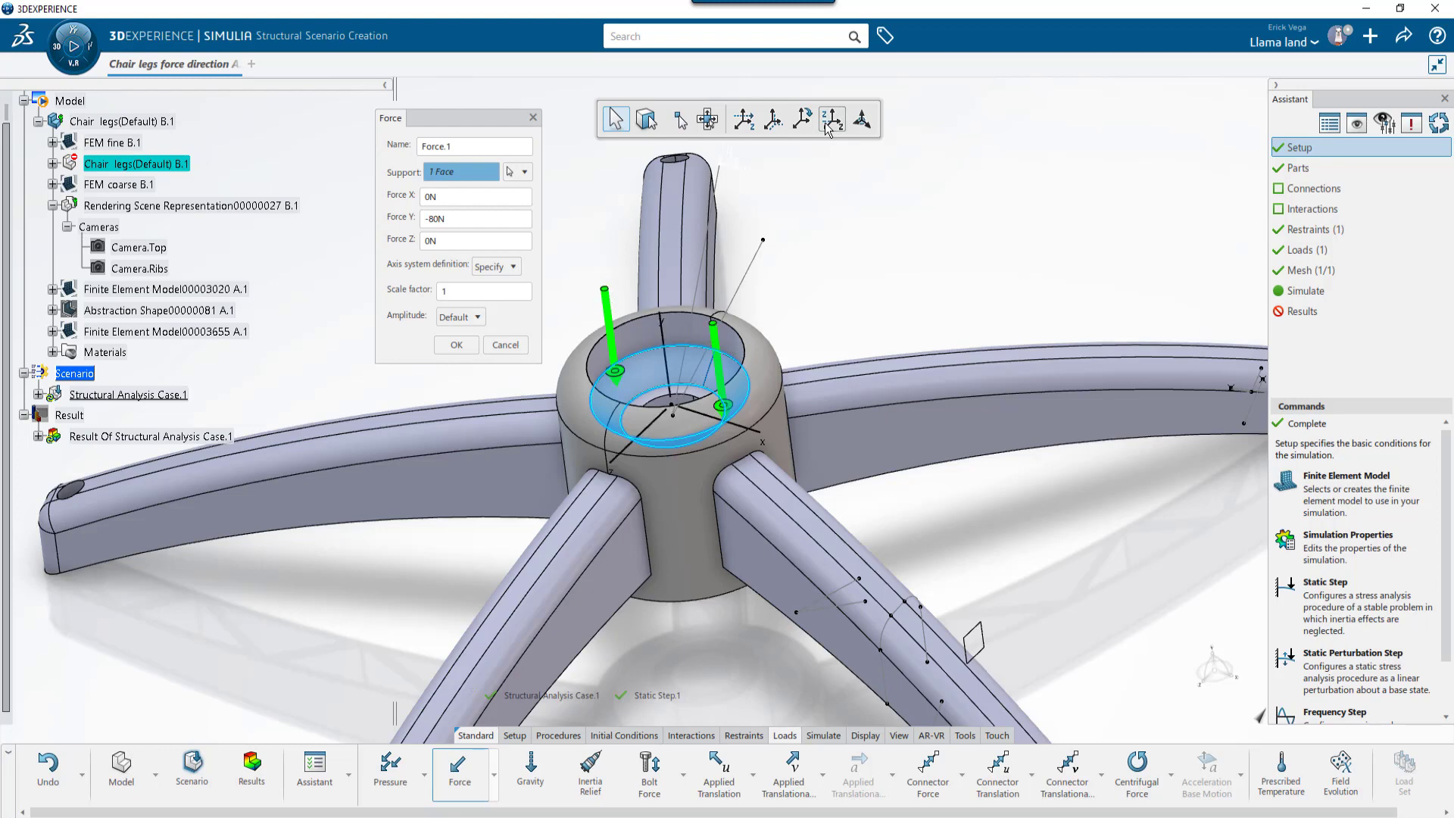
middle_drag(864, 225, 850, 229)
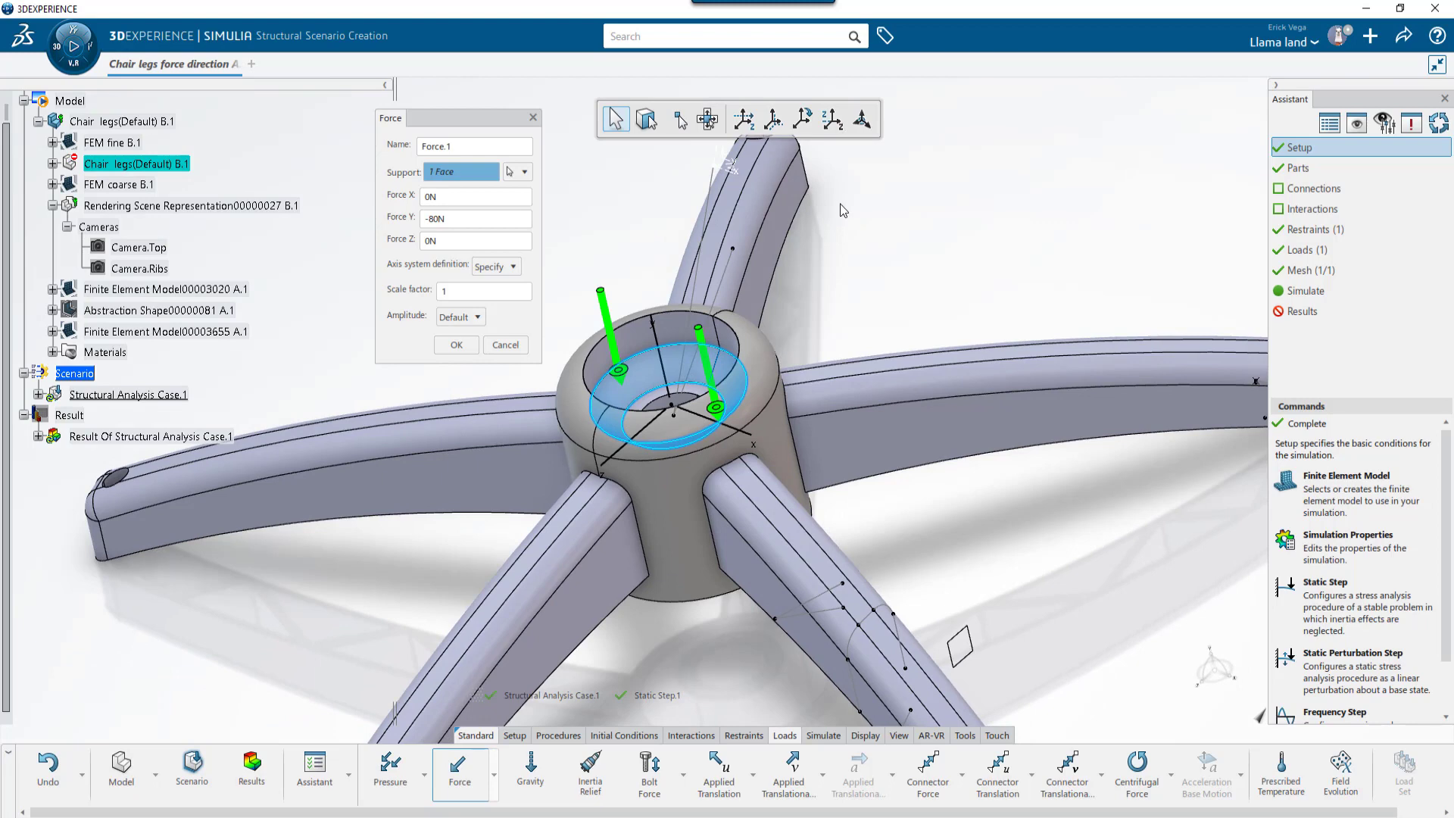
click(832, 121)
click(832, 121)
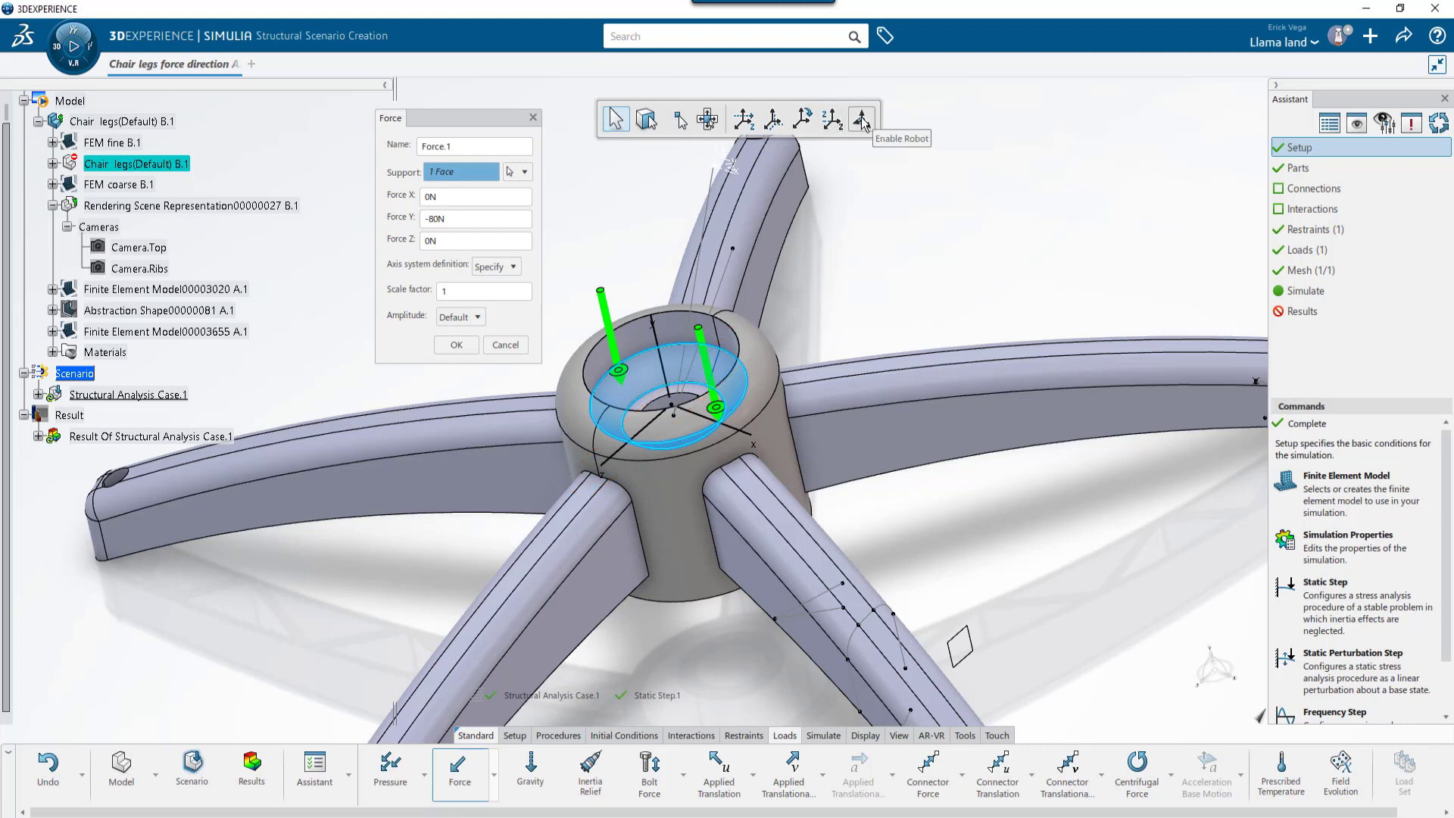
Step: Enable Robot, tilt the force freehand to an angled direction, and confirm it with OK
click(863, 123)
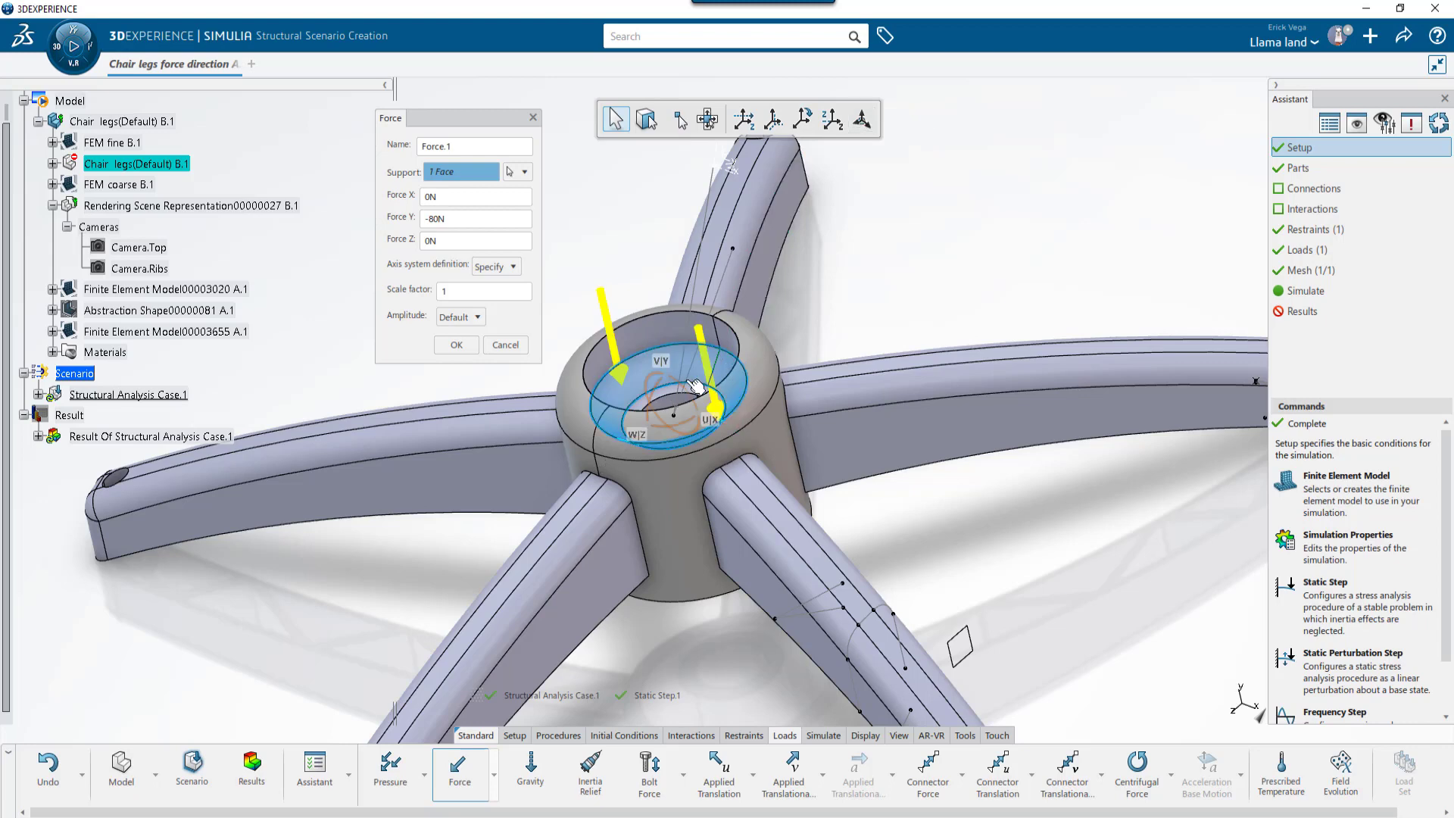
scroll(653, 399, up, 2)
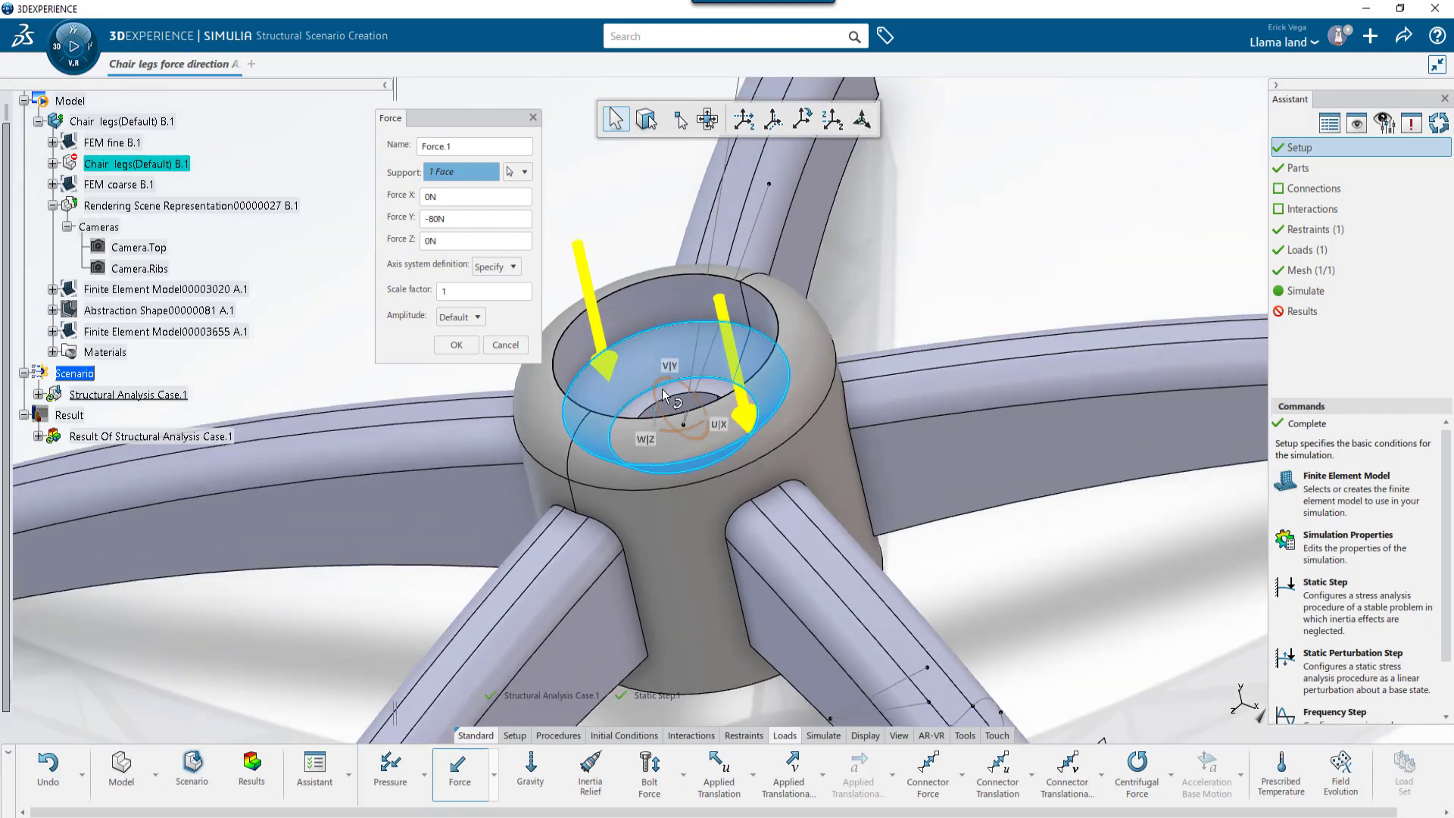
drag(663, 401, 678, 438)
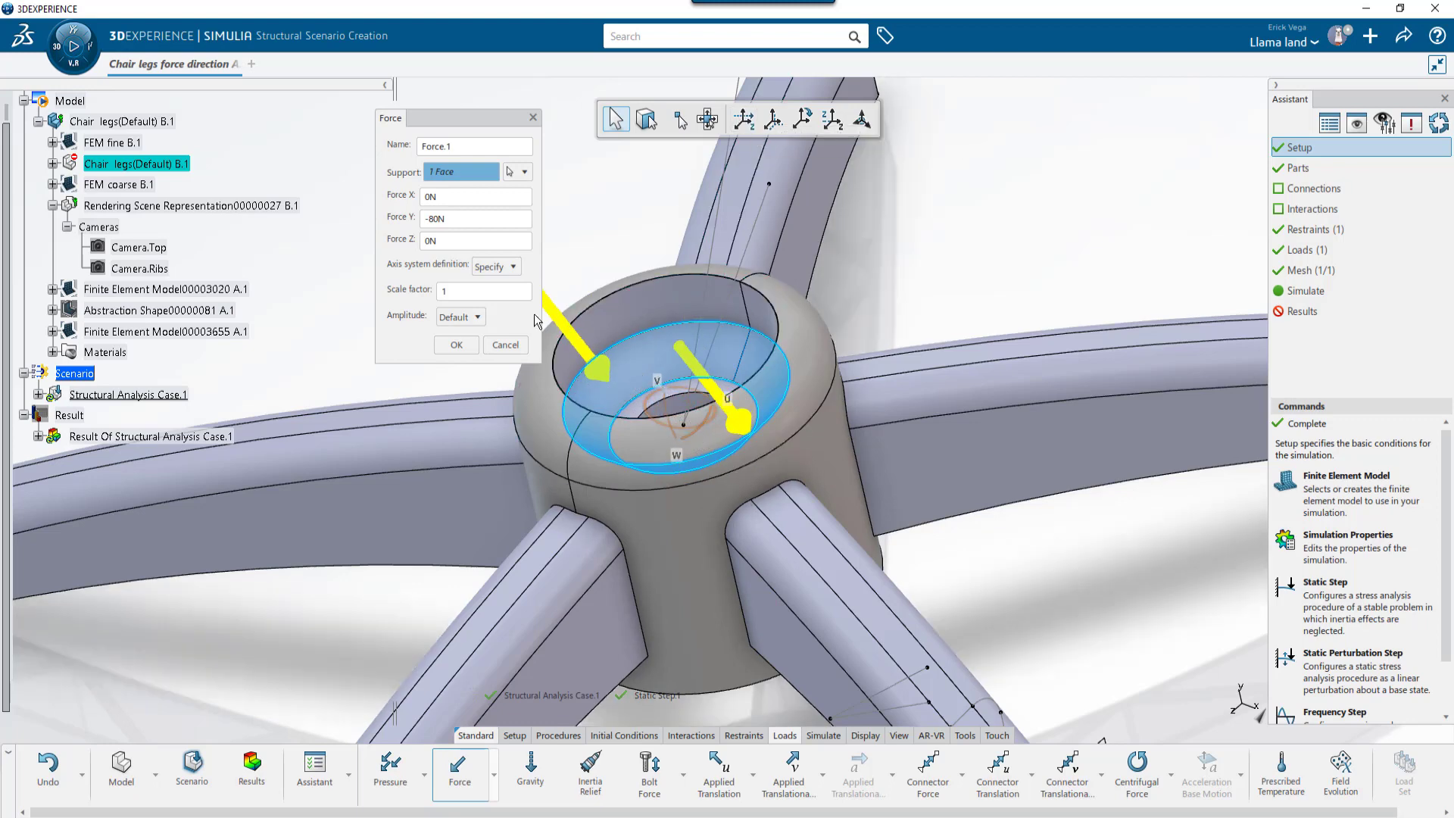
click(457, 344)
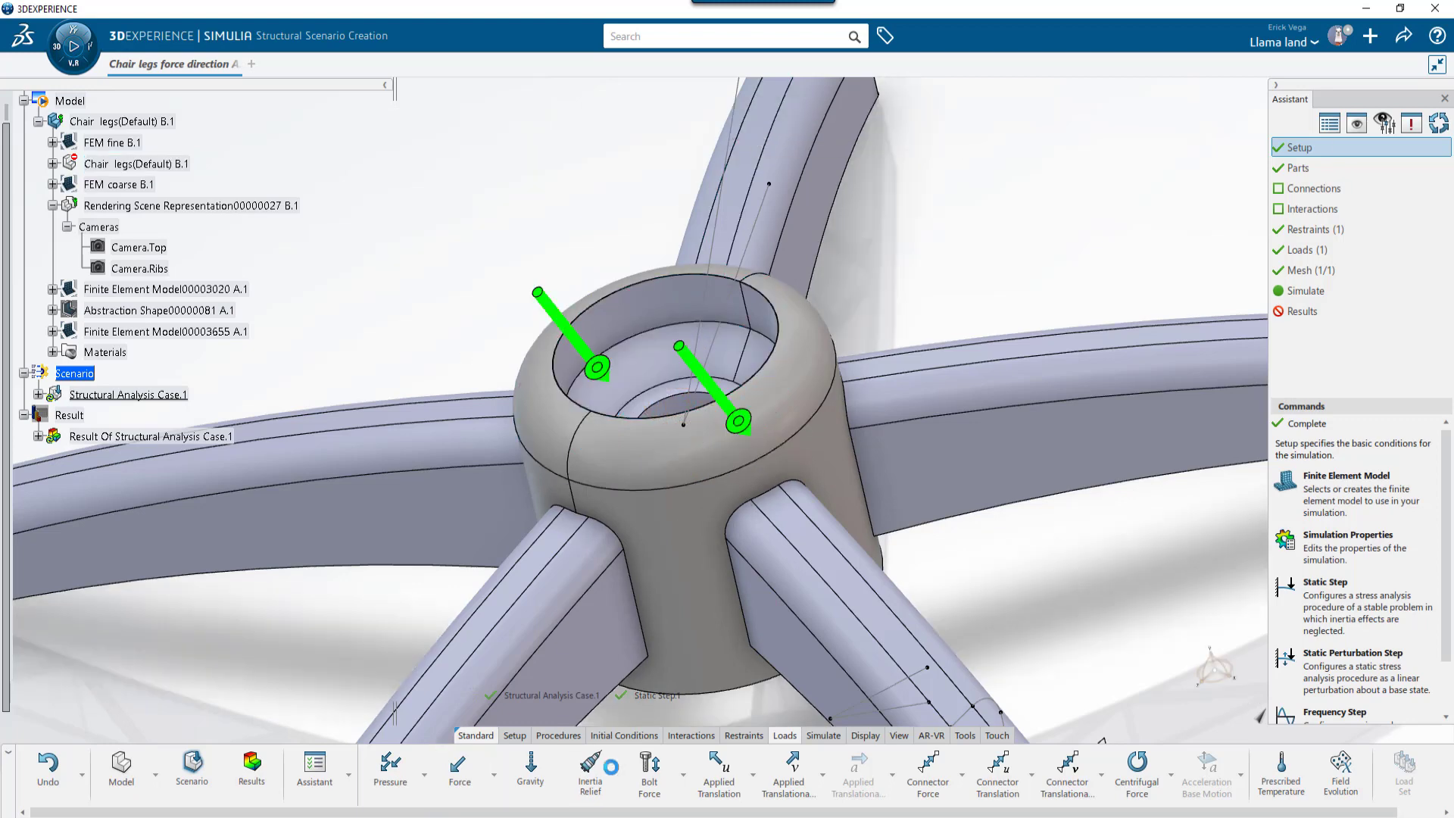
Step: Try a second force in a local axis system using Coordinate System1, then cancel it
click(459, 771)
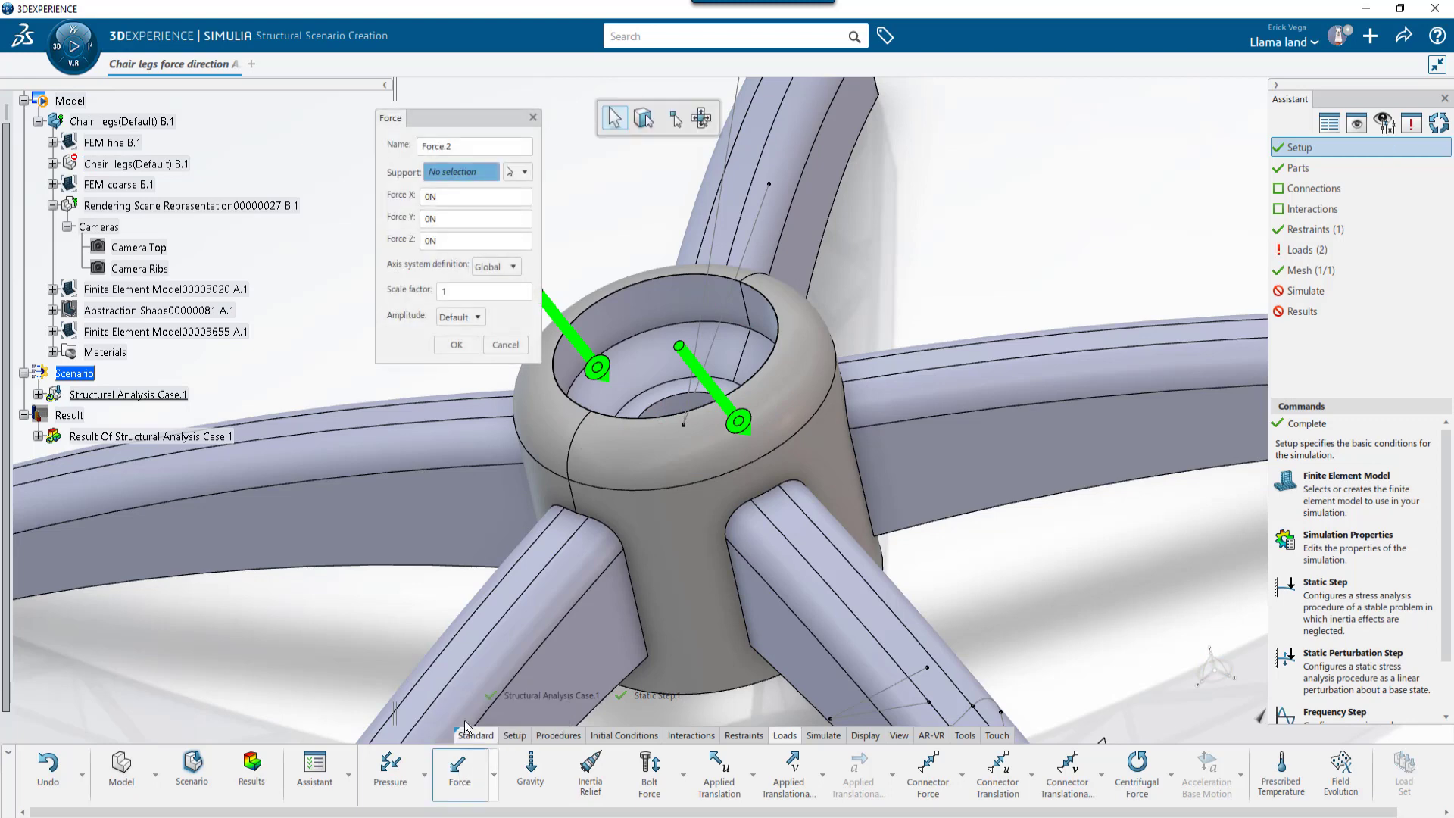
click(515, 268)
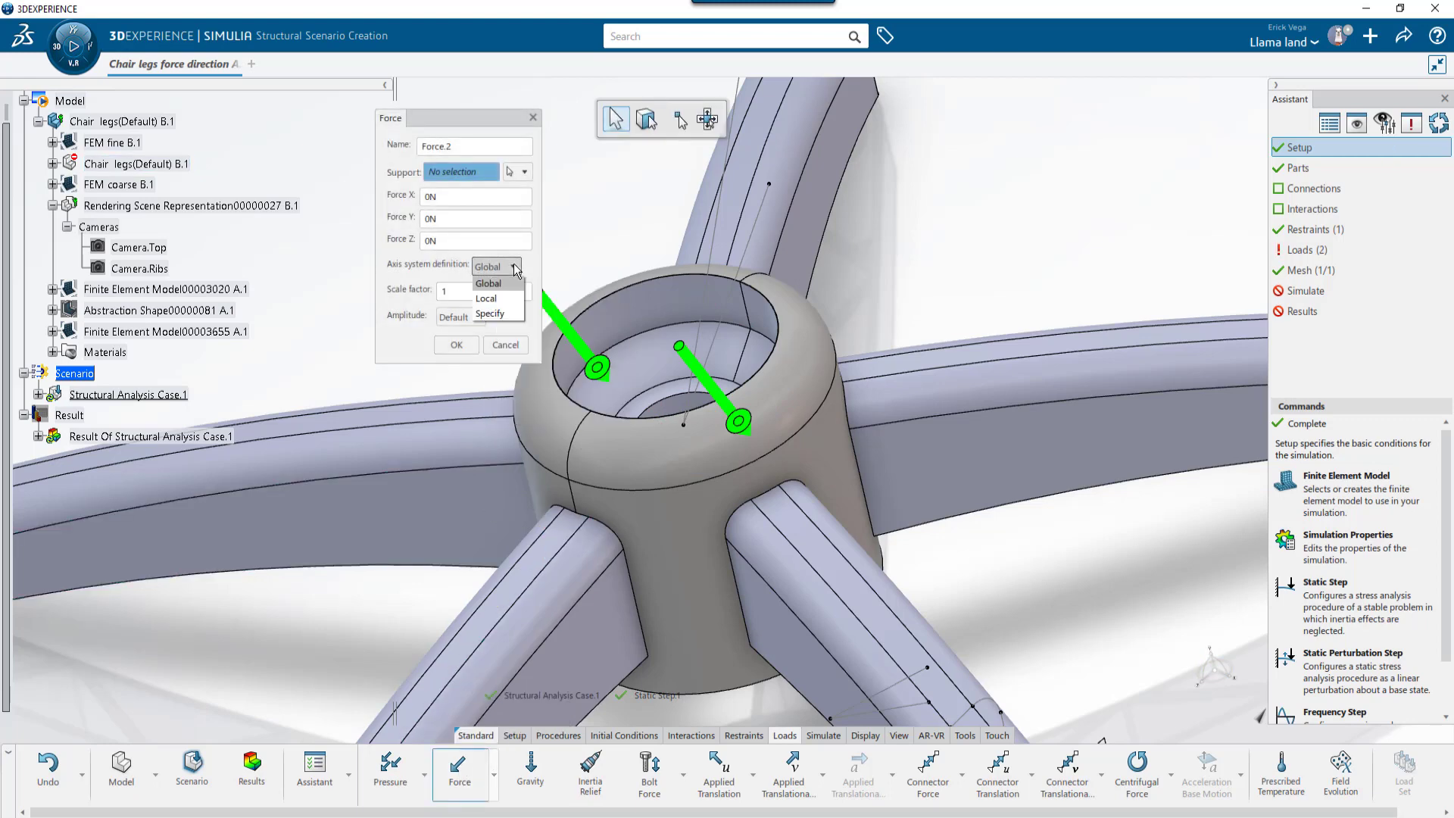
click(497, 299)
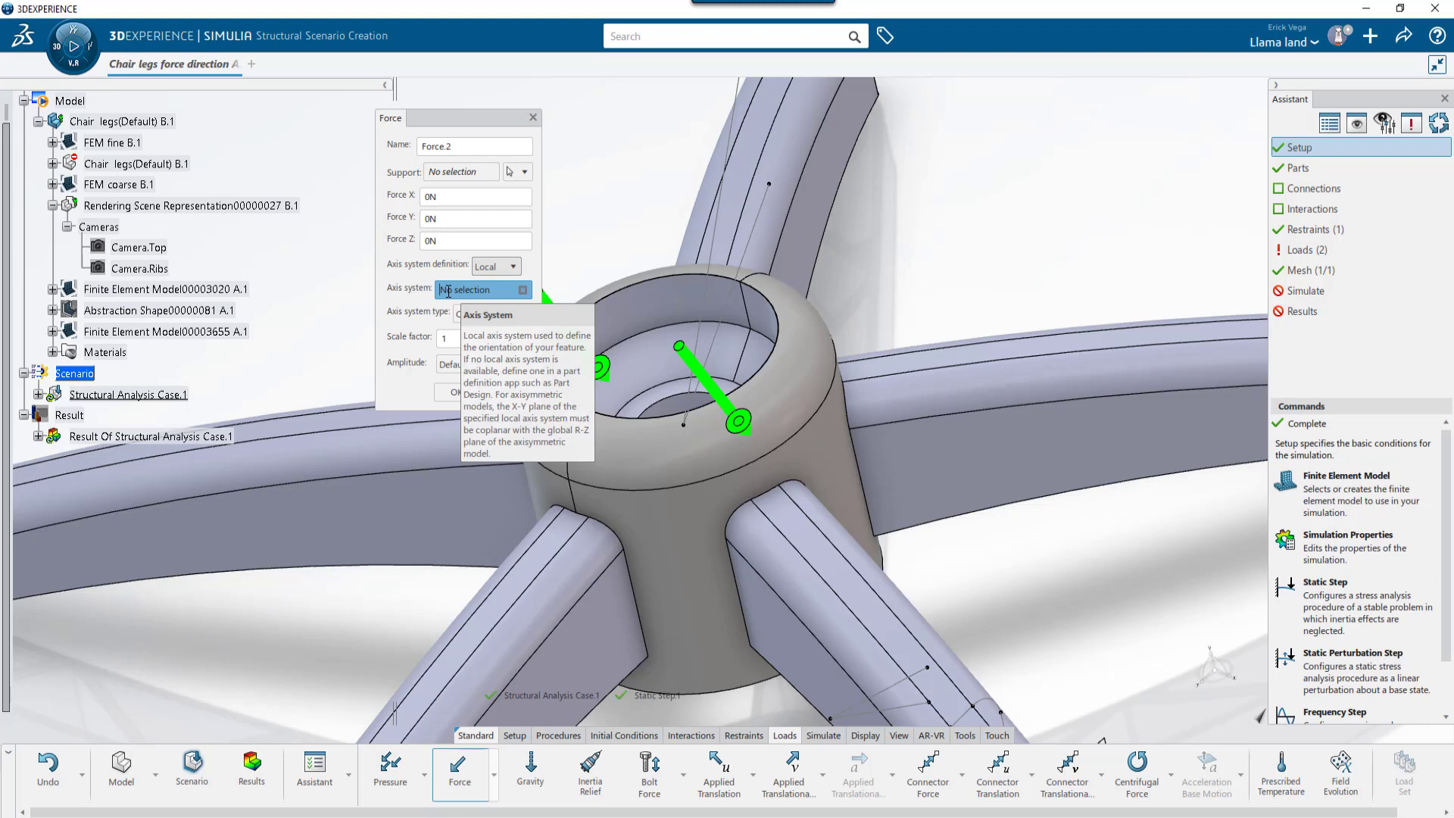
click(53, 164)
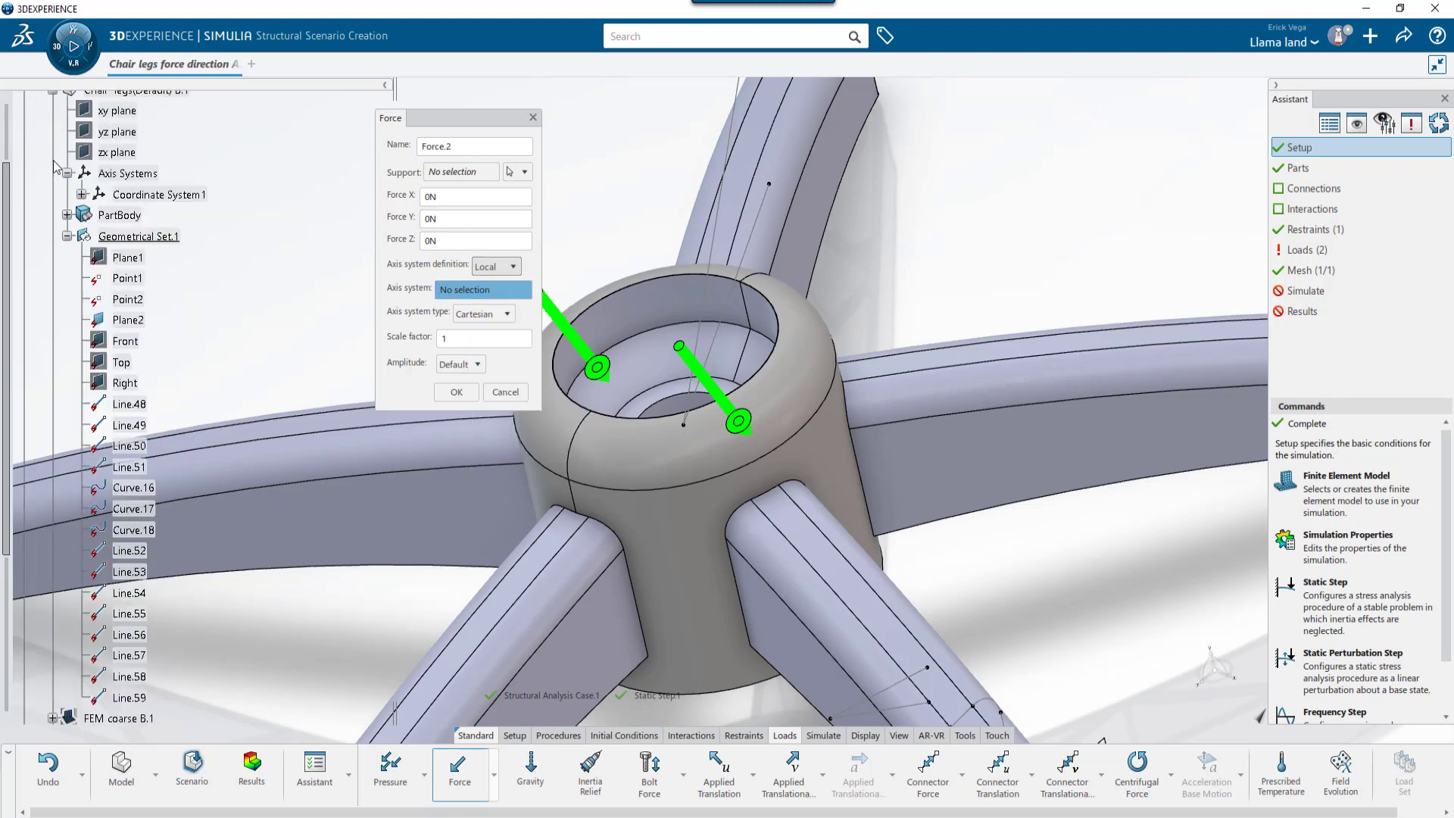
click(144, 197)
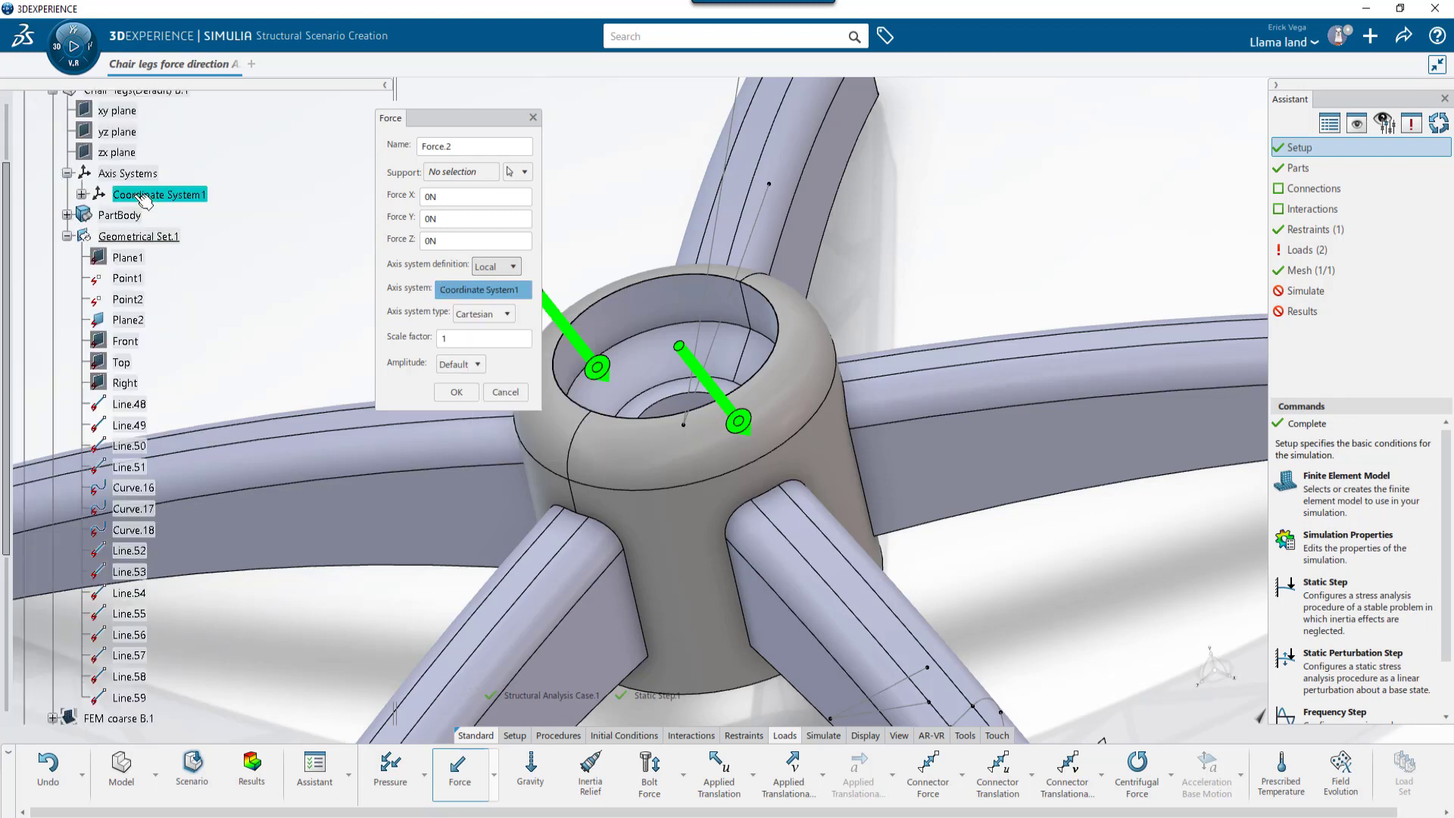
click(490, 394)
Step: Delete Force.1 from Structural Analysis Case.1's Loads in the tree
scroll(158, 292, up, 3)
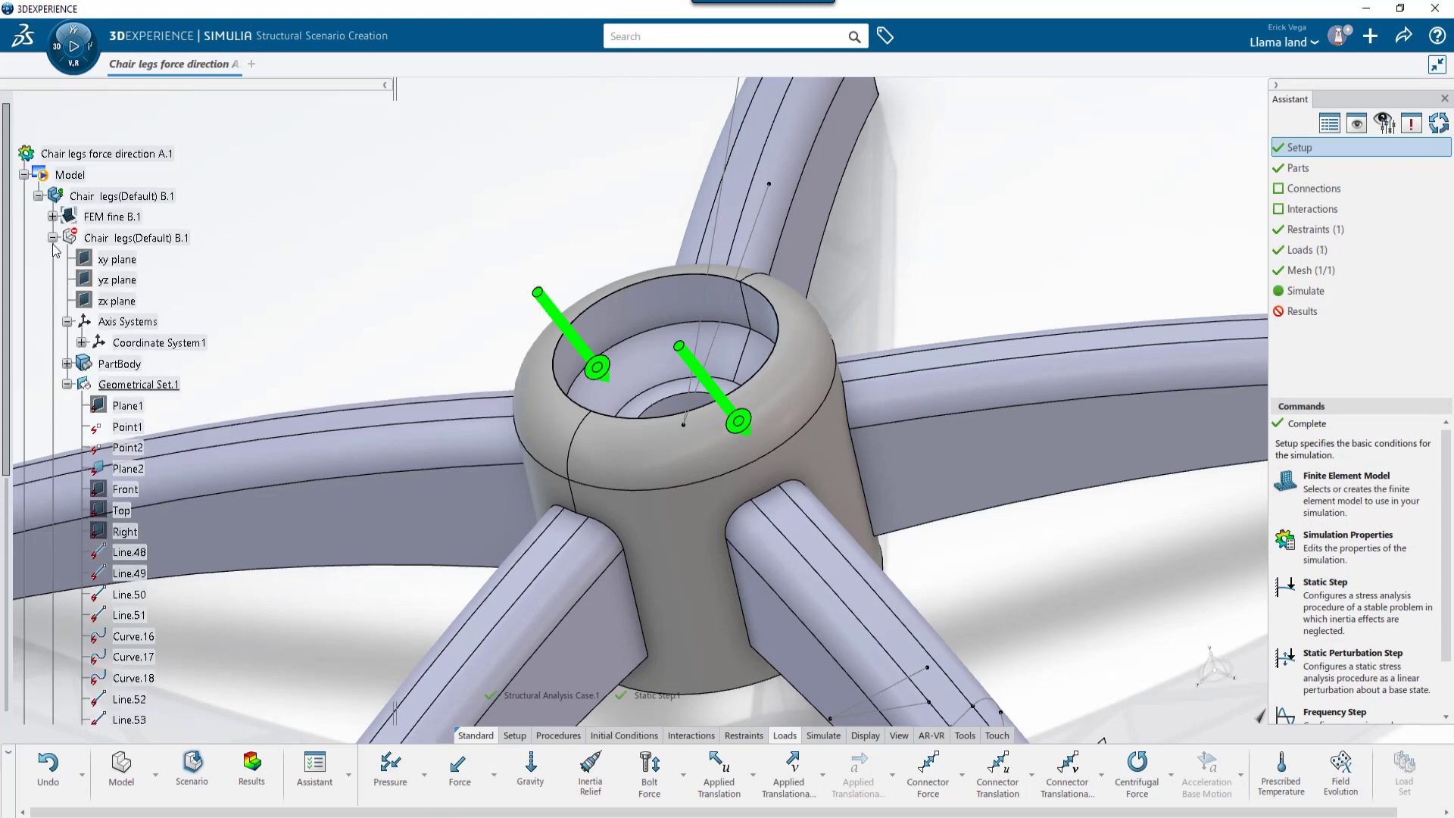
click(53, 237)
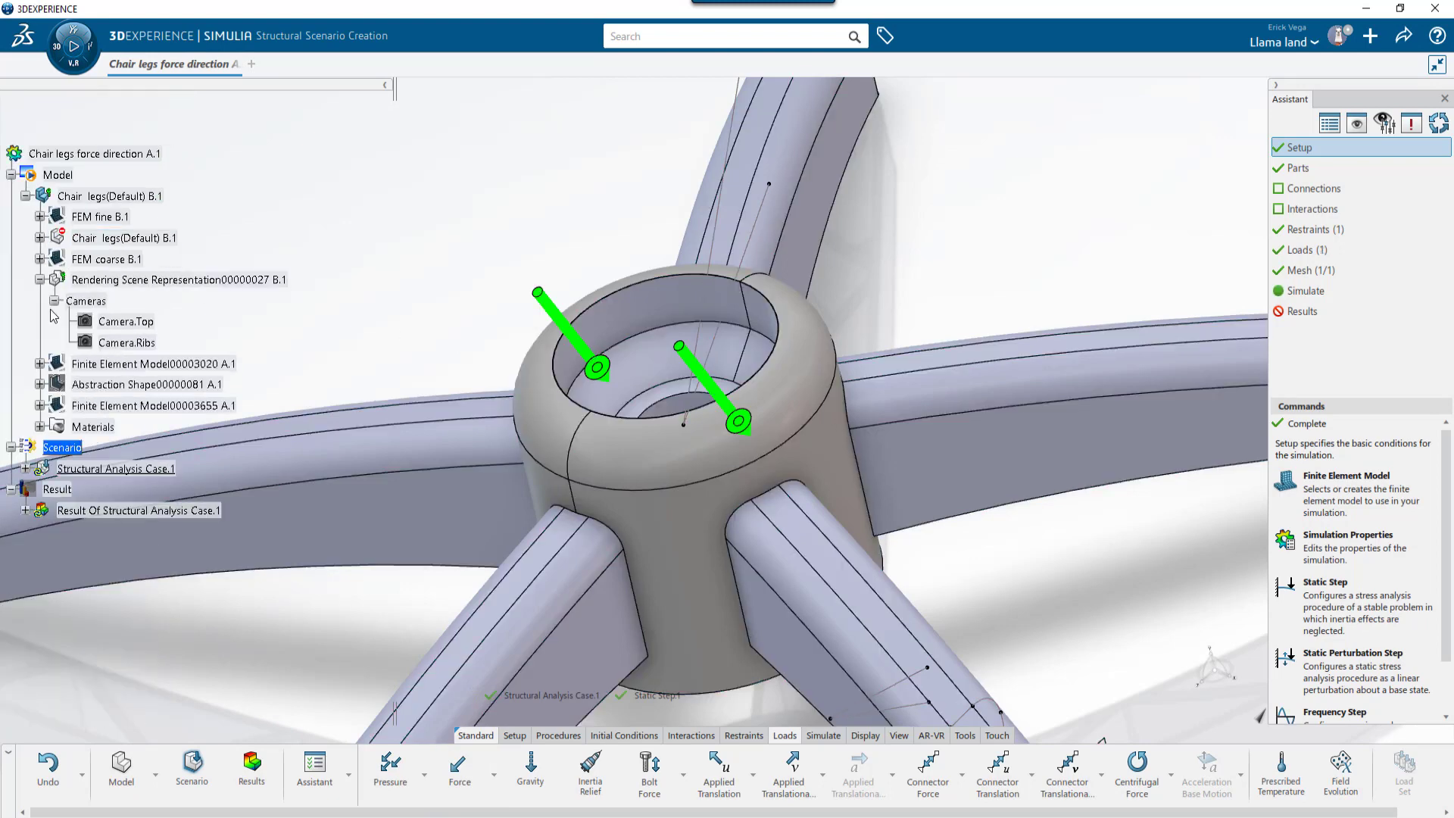
click(25, 469)
click(39, 510)
right_click(110, 534)
click(132, 659)
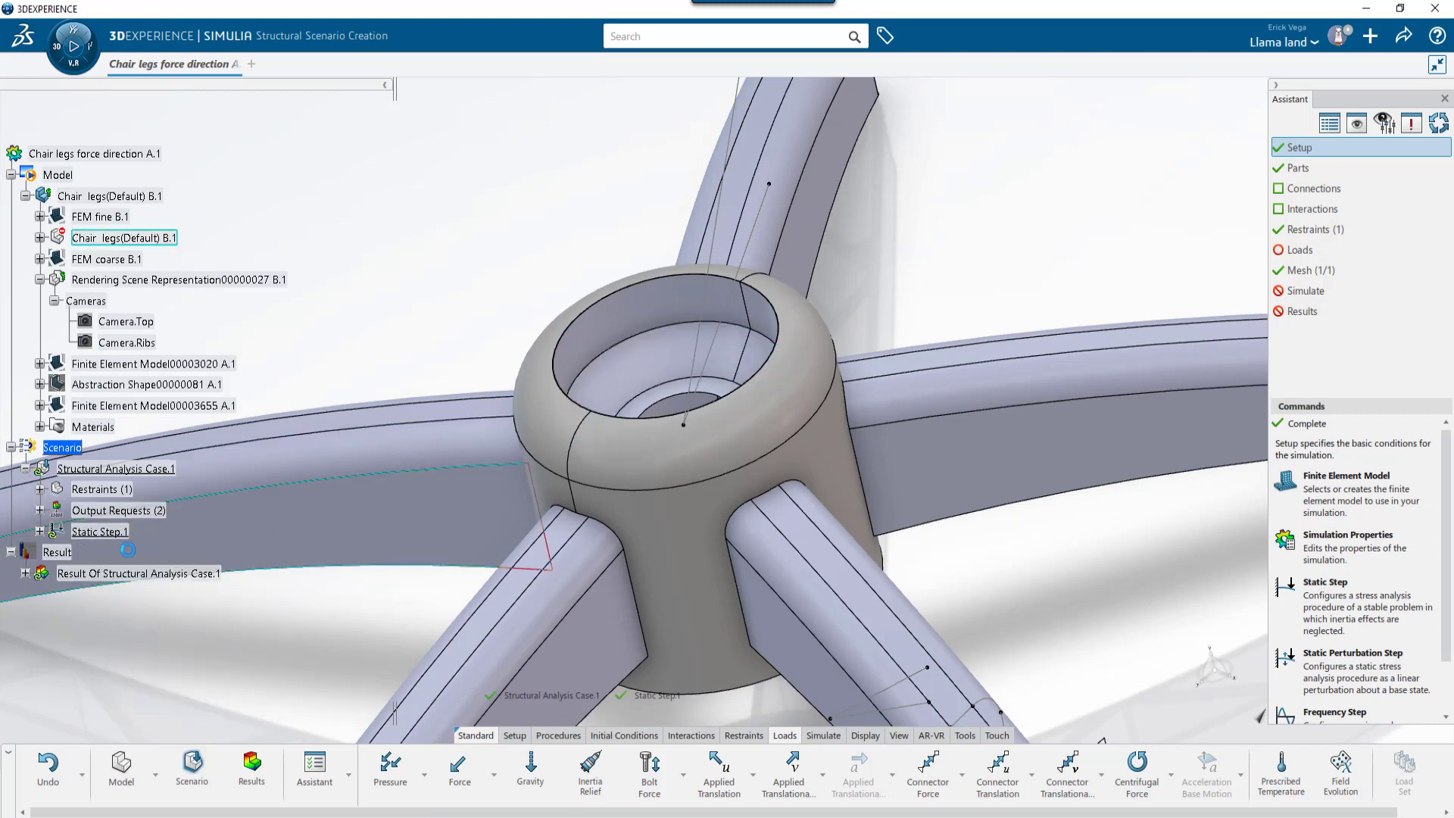
click(493, 775)
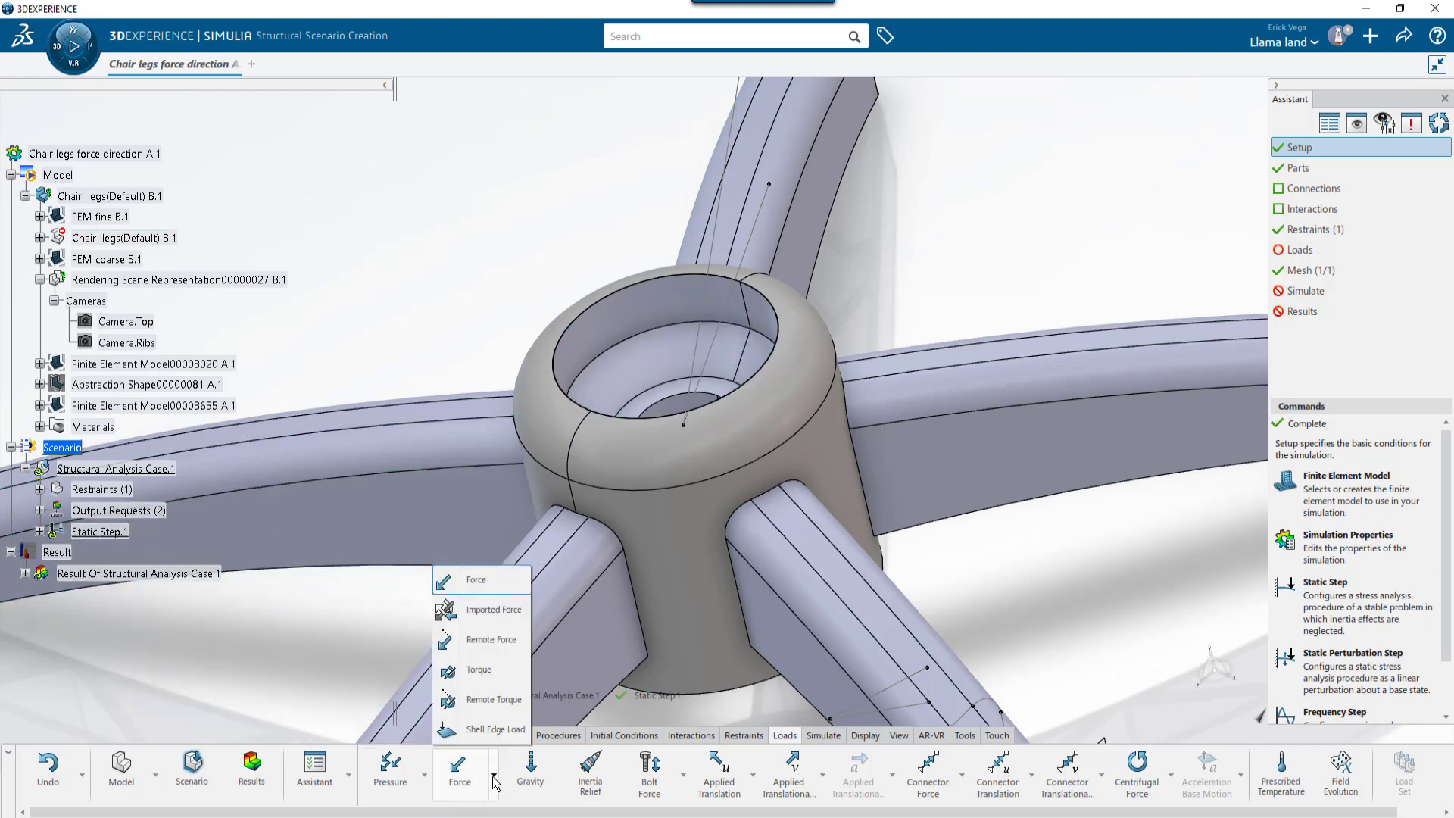
Step: Create a Remote Force on the hub's inner face with Force Y set to -80 N
click(489, 640)
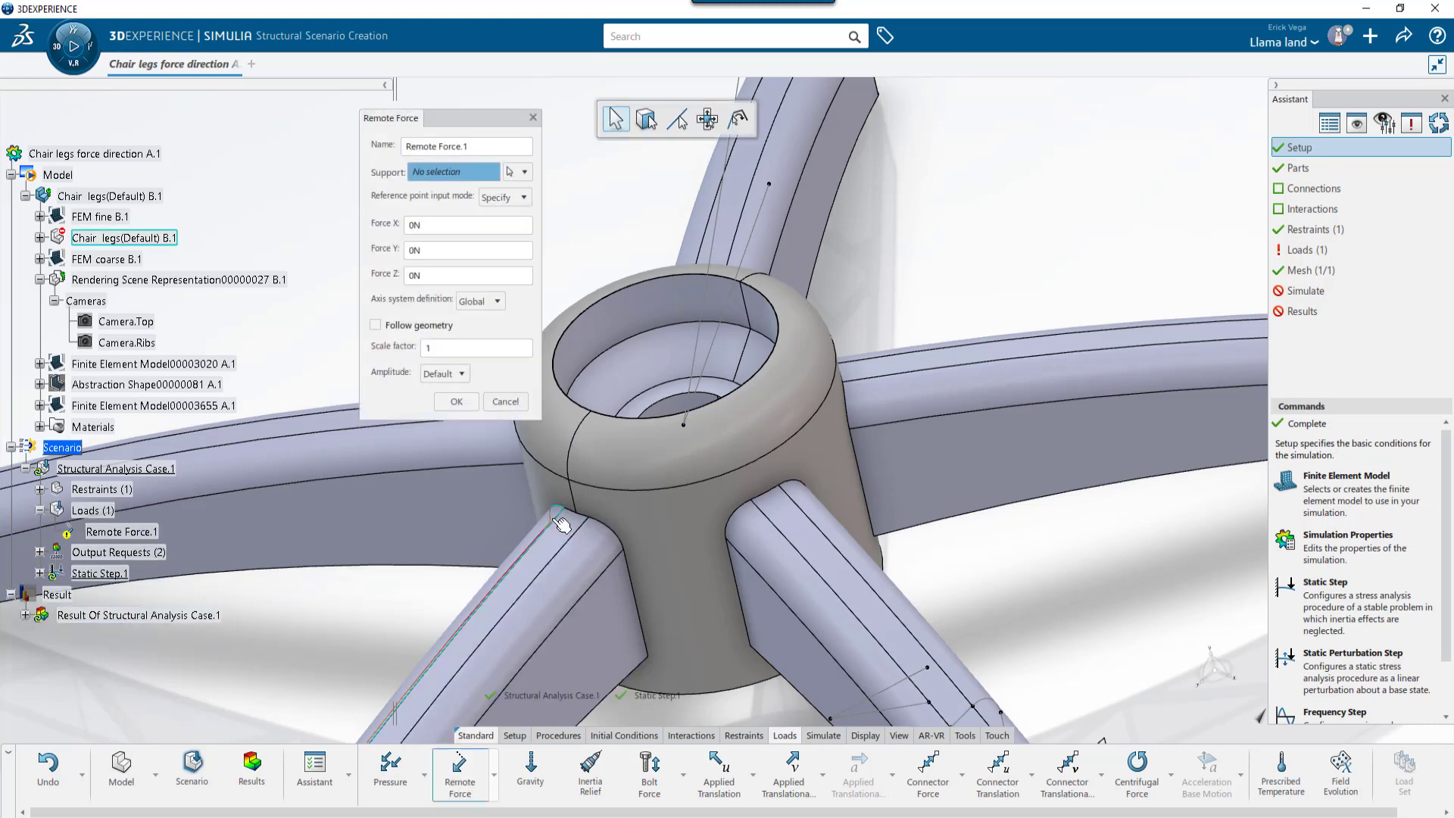
click(614, 374)
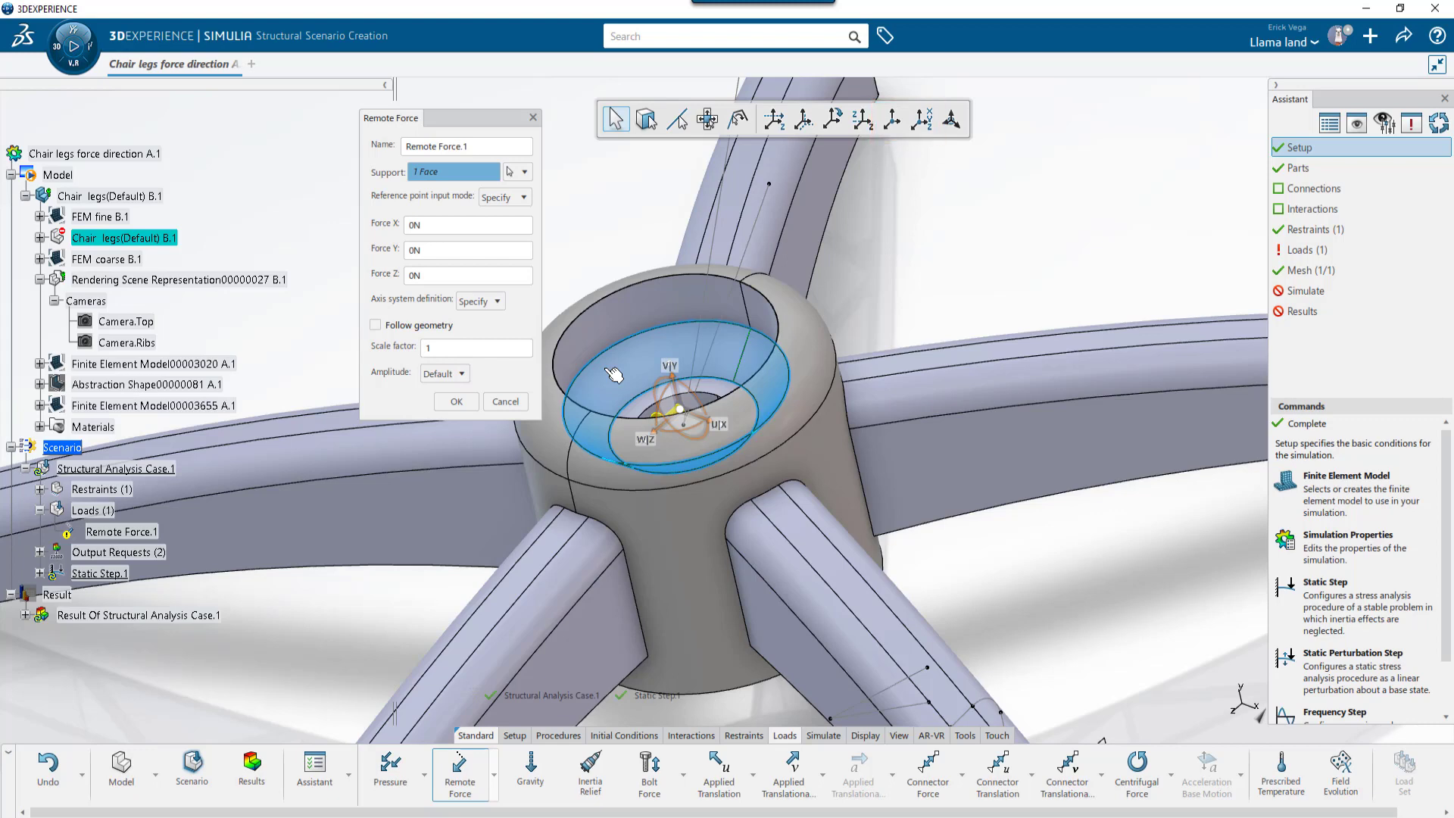
click(438, 251)
text(-80)
click(473, 271)
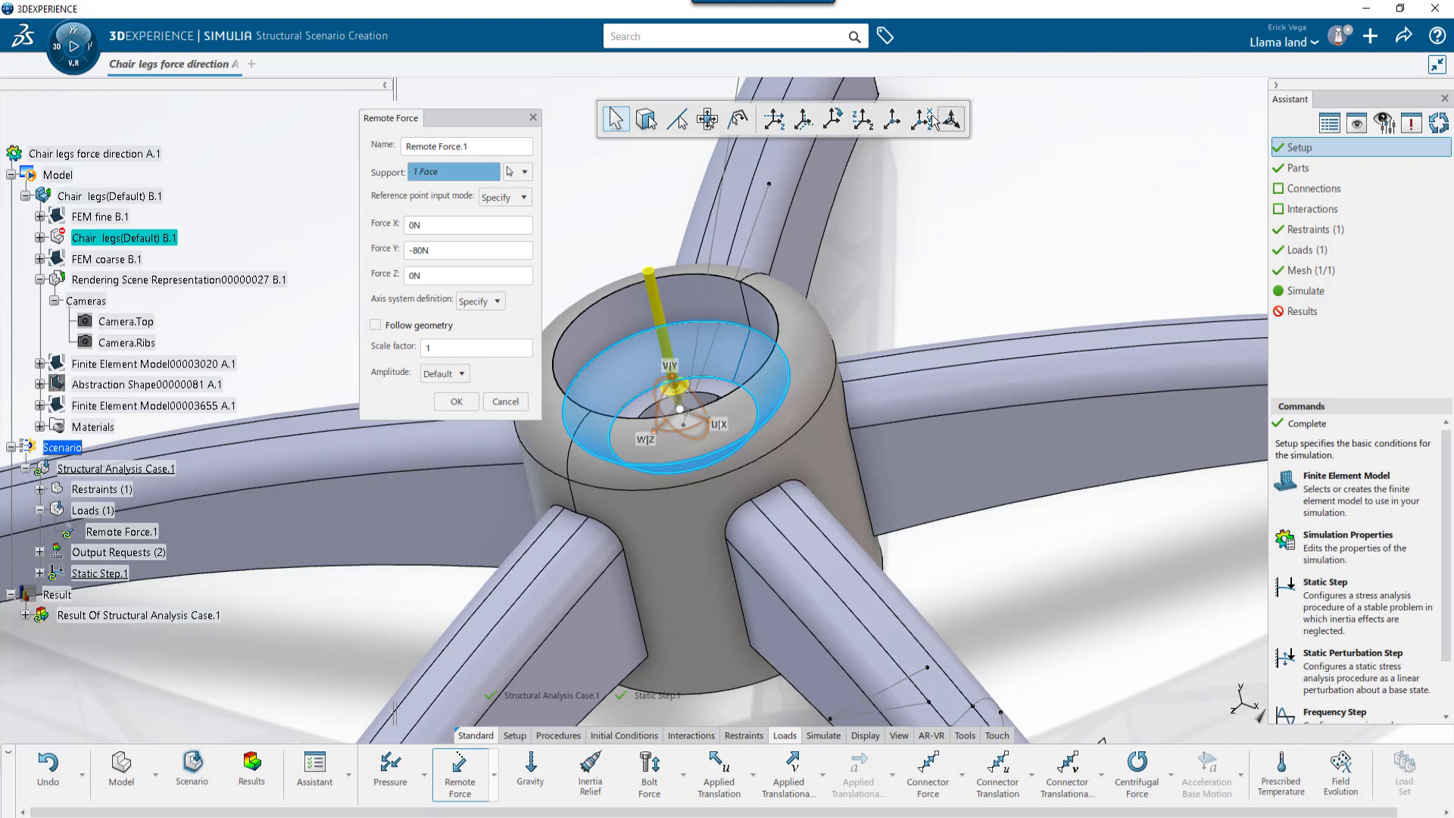
Step: Use Point1 from Geometrical Set.1 as the remote force's reference point and show its global coordinates
click(894, 125)
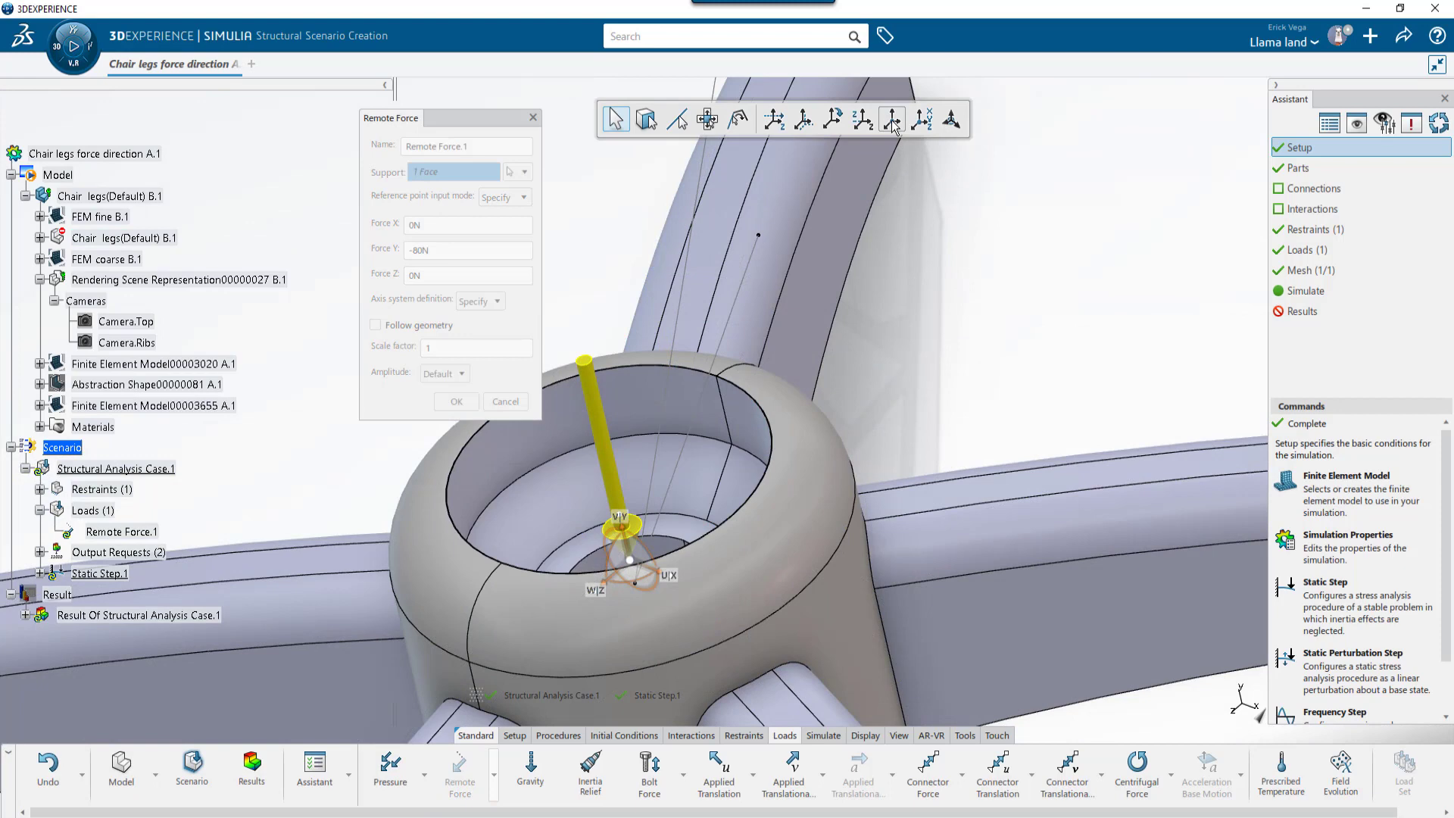
scroll(942, 285, down, 5)
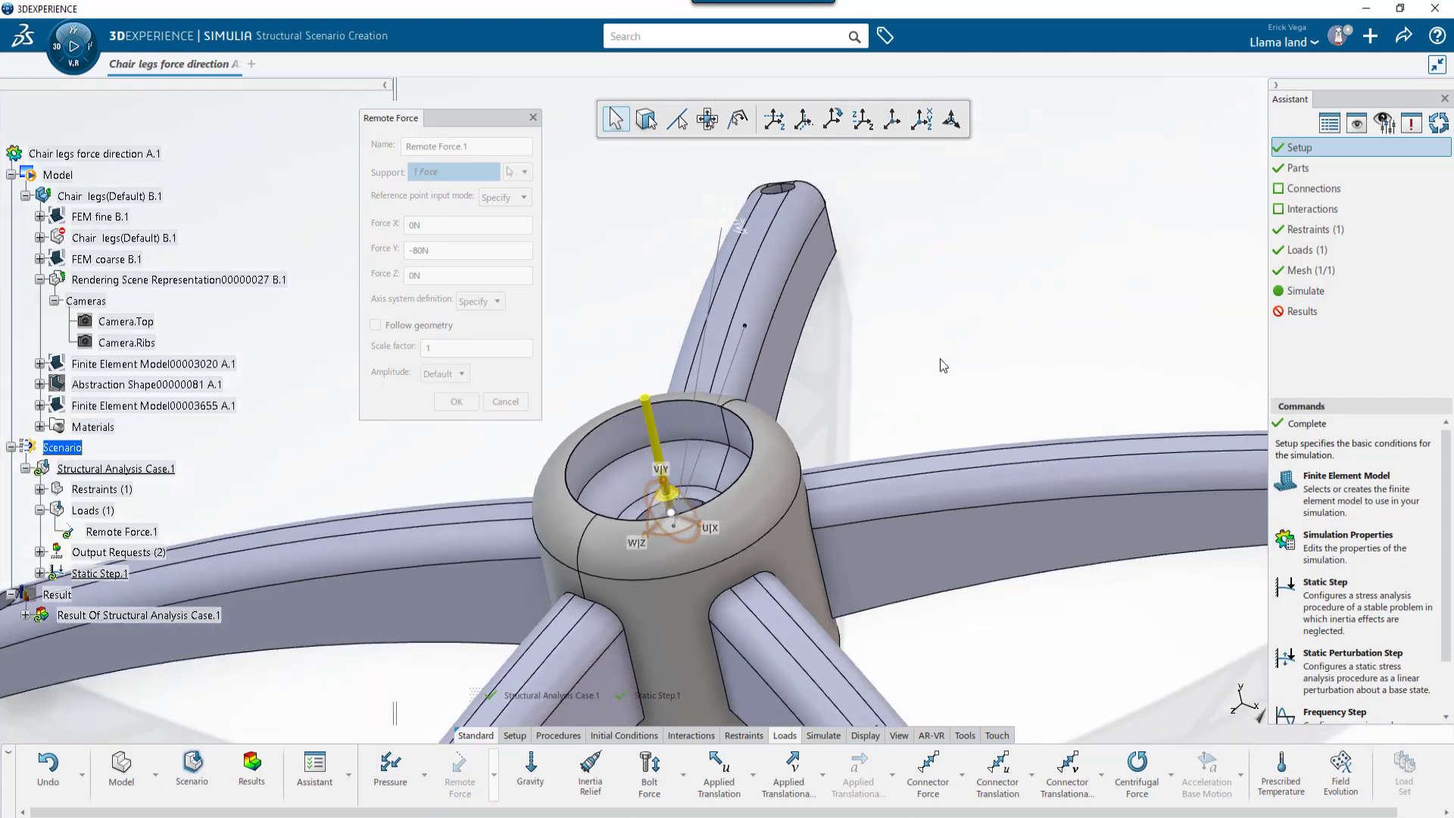
middle_drag(920, 387, 931, 354)
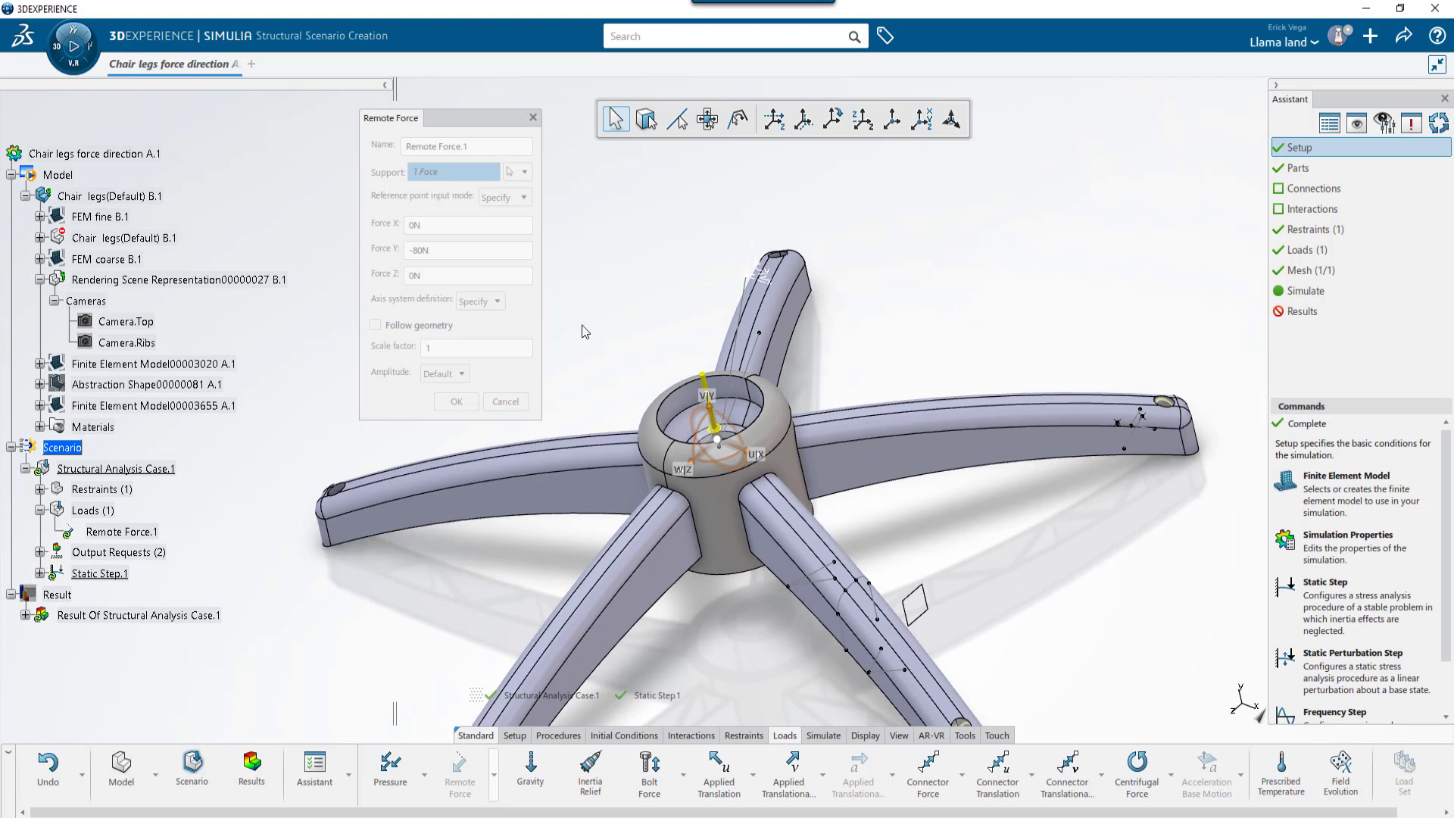
click(40, 239)
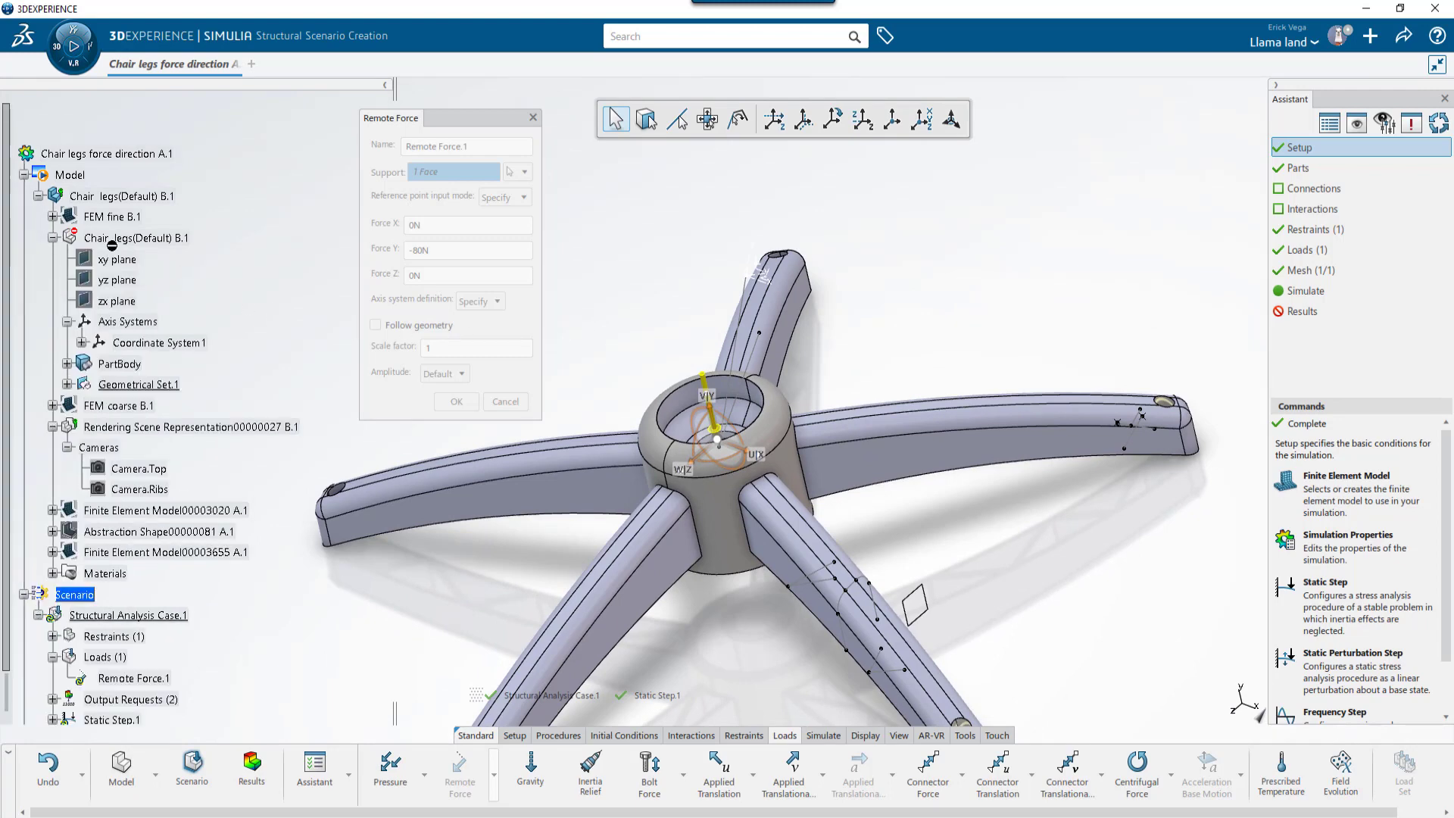
click(67, 384)
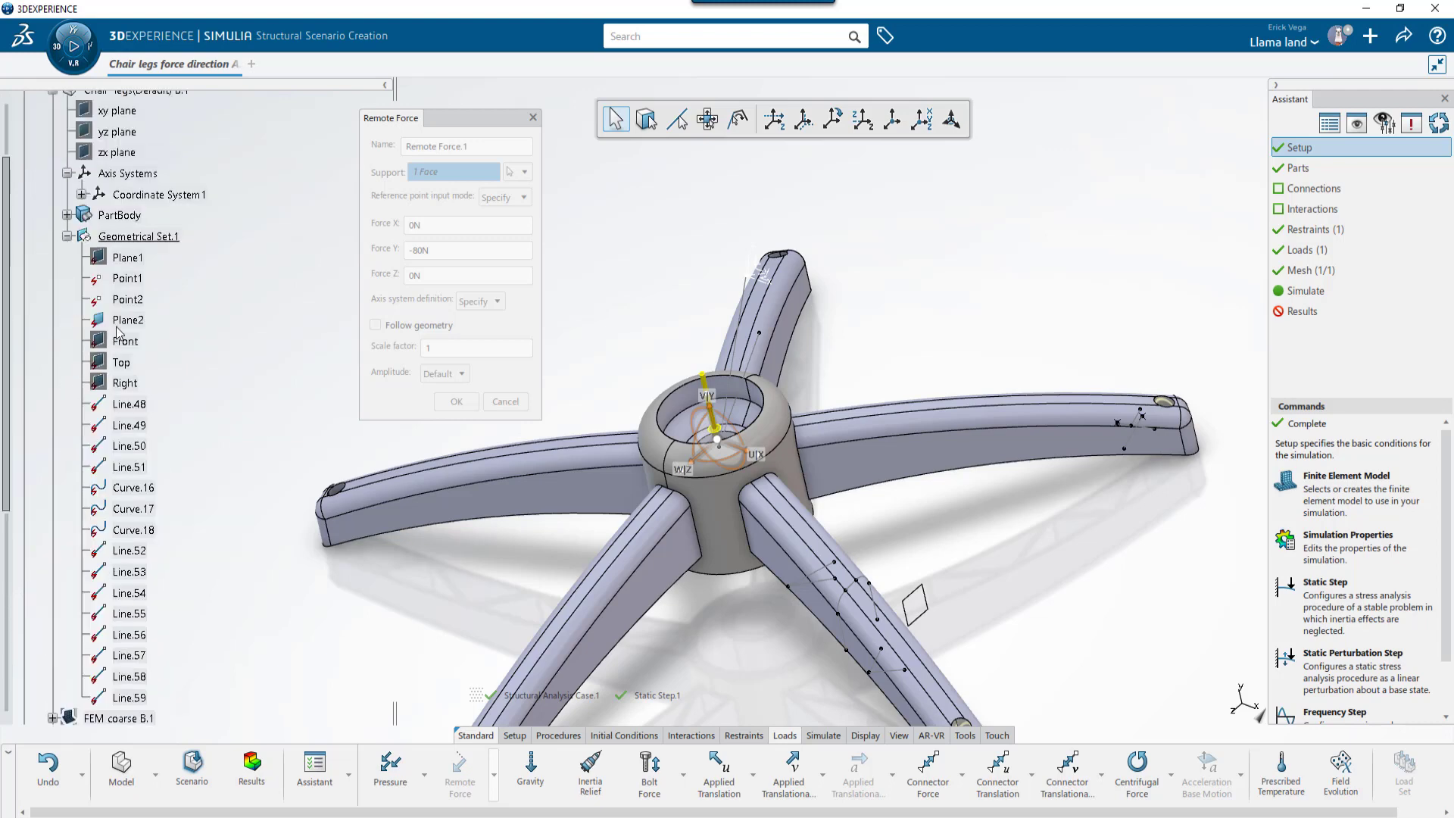
click(140, 285)
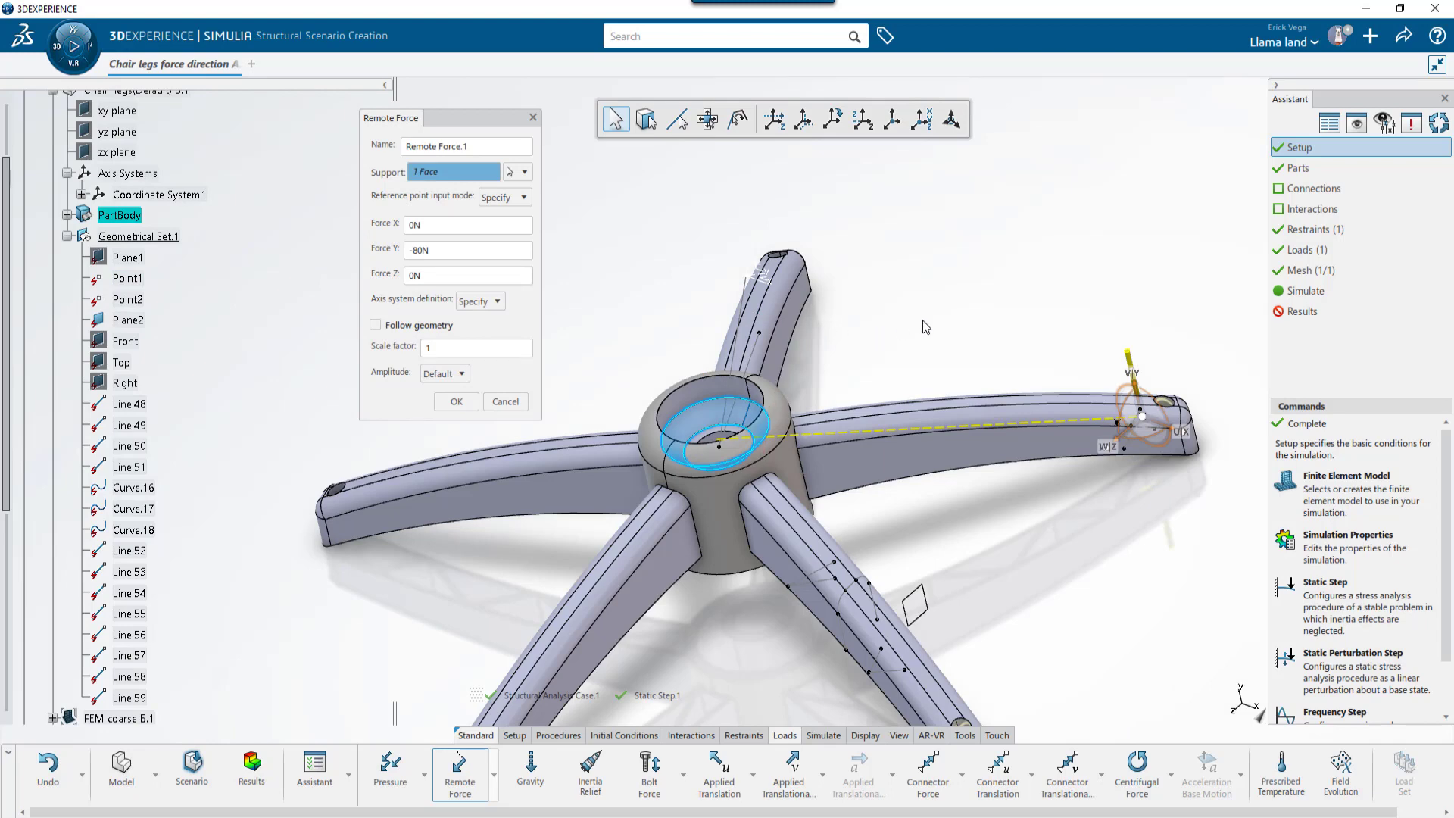
middle_drag(925, 326, 929, 288)
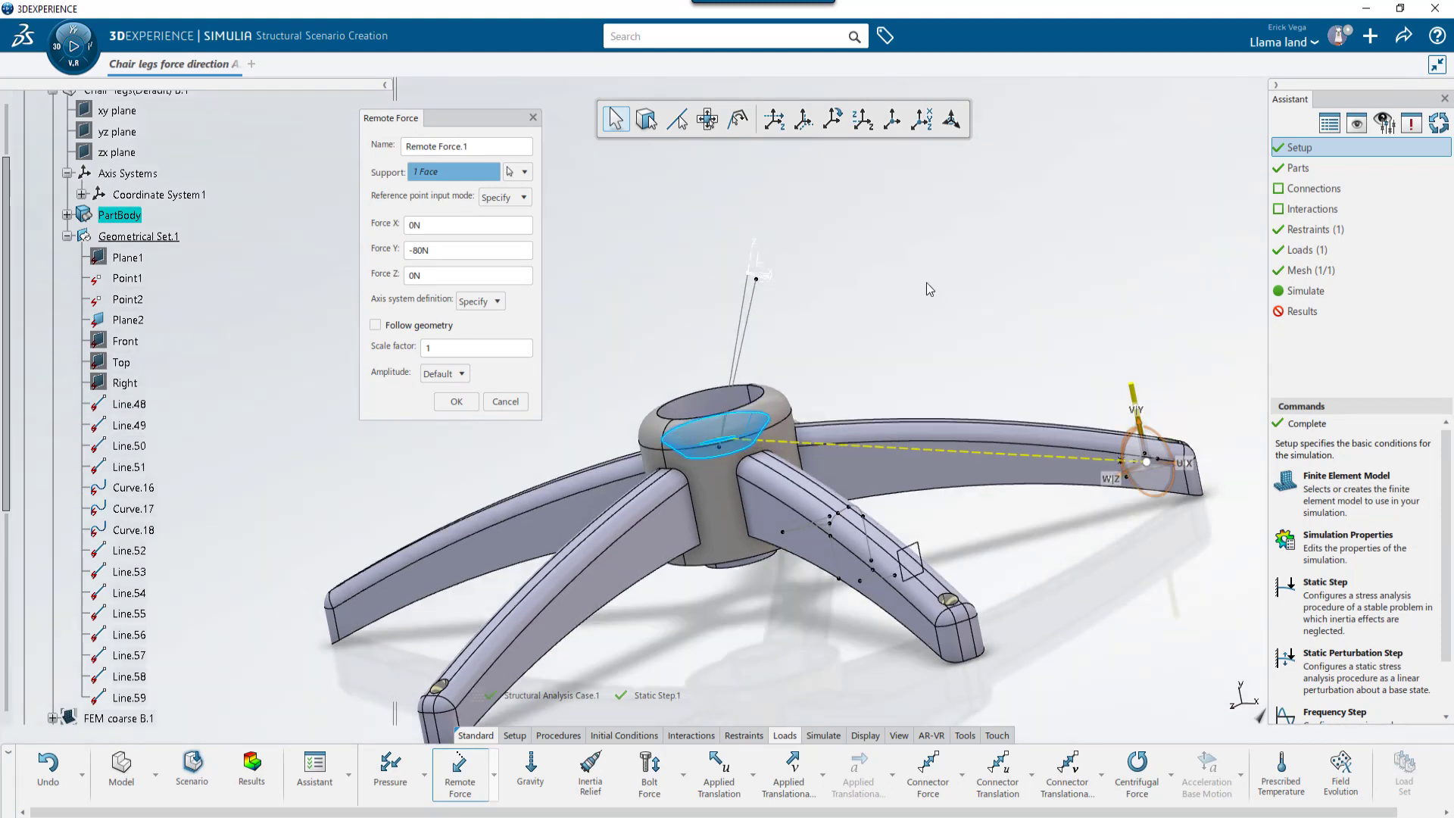
click(924, 121)
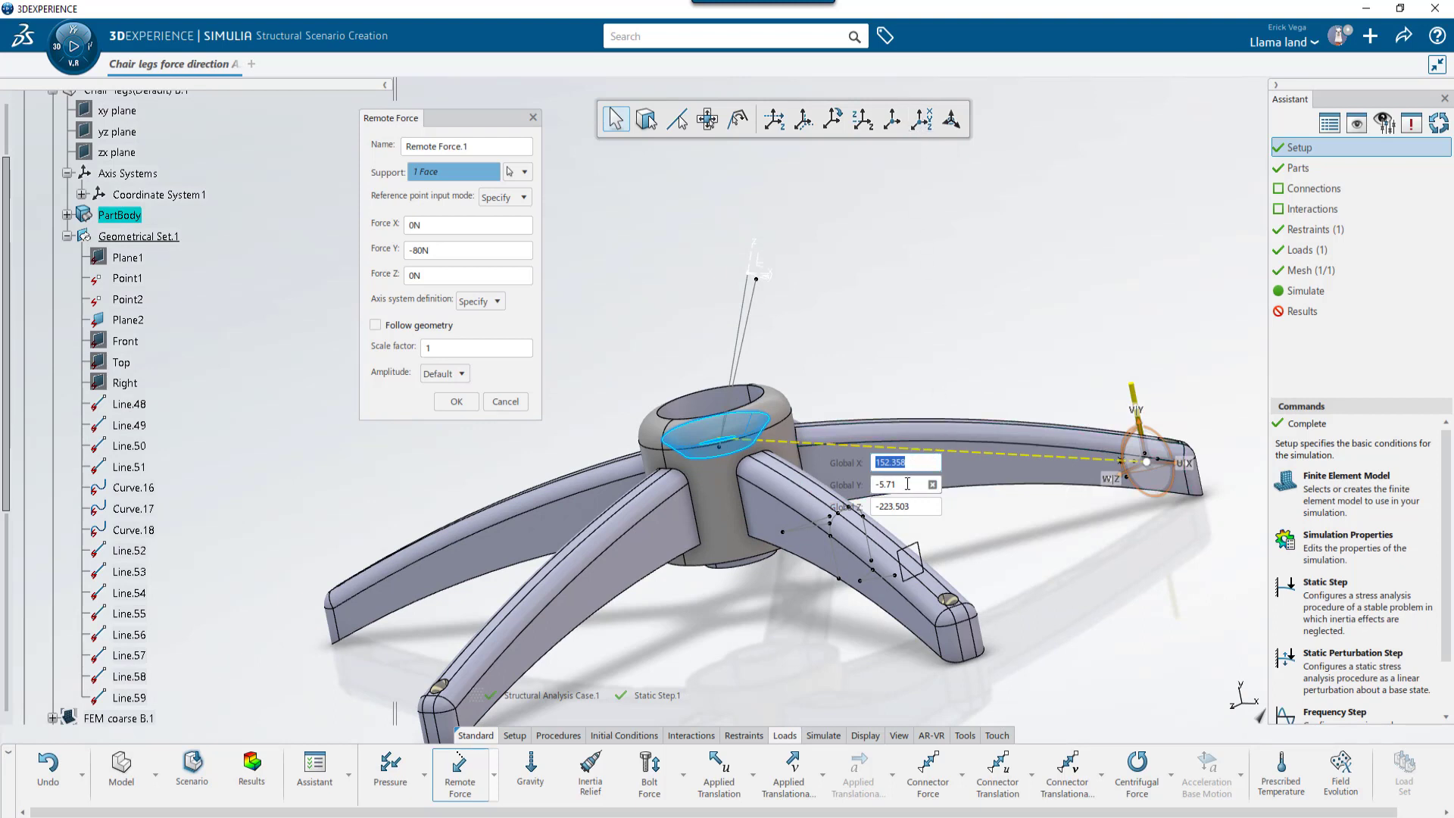
click(951, 119)
Step: Drag the reference point up and along X to about X 77.4, Y 44.4, Z -223.5
middle_drag(962, 243, 1069, 315)
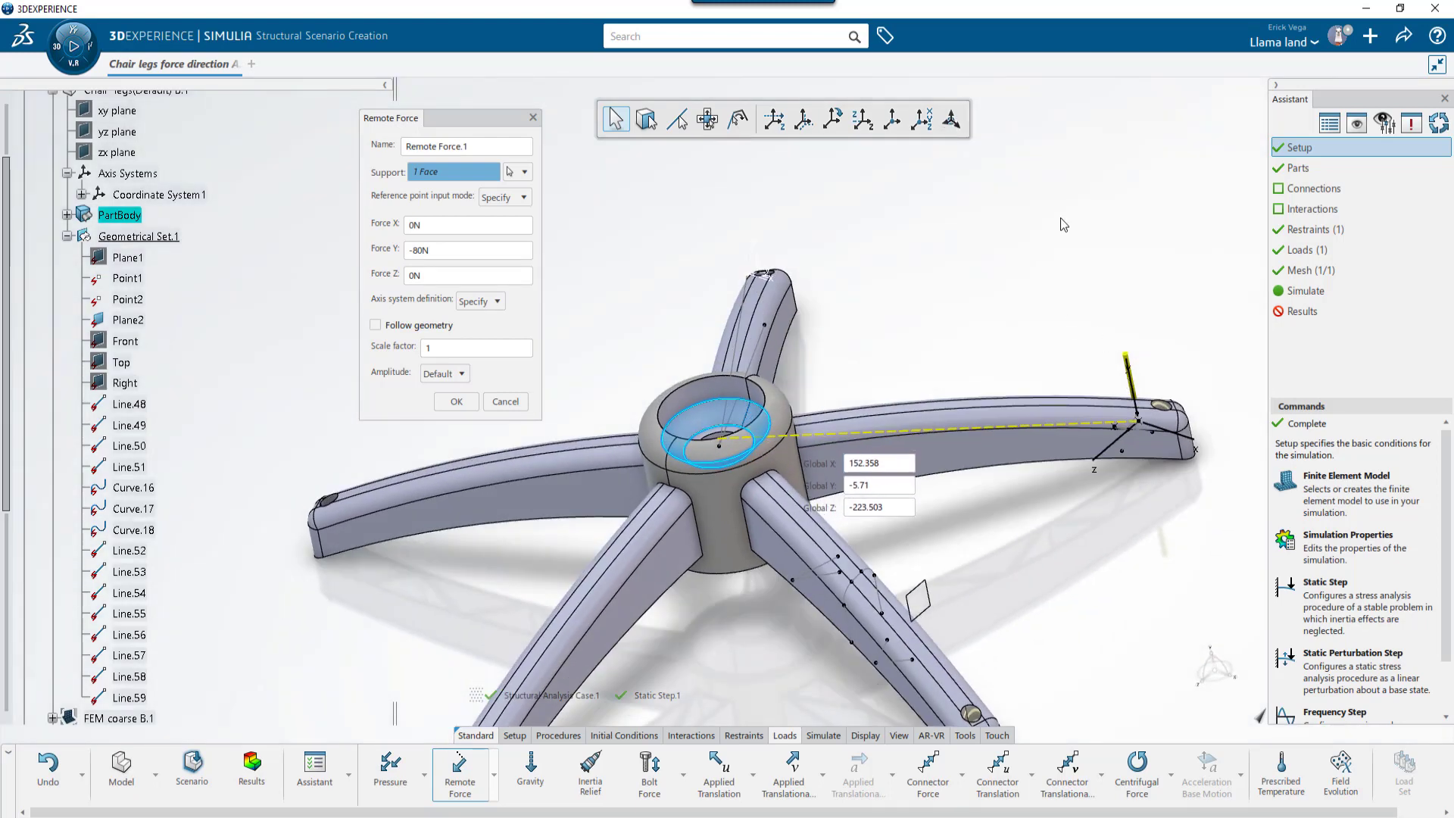
scroll(1139, 397, up, 5)
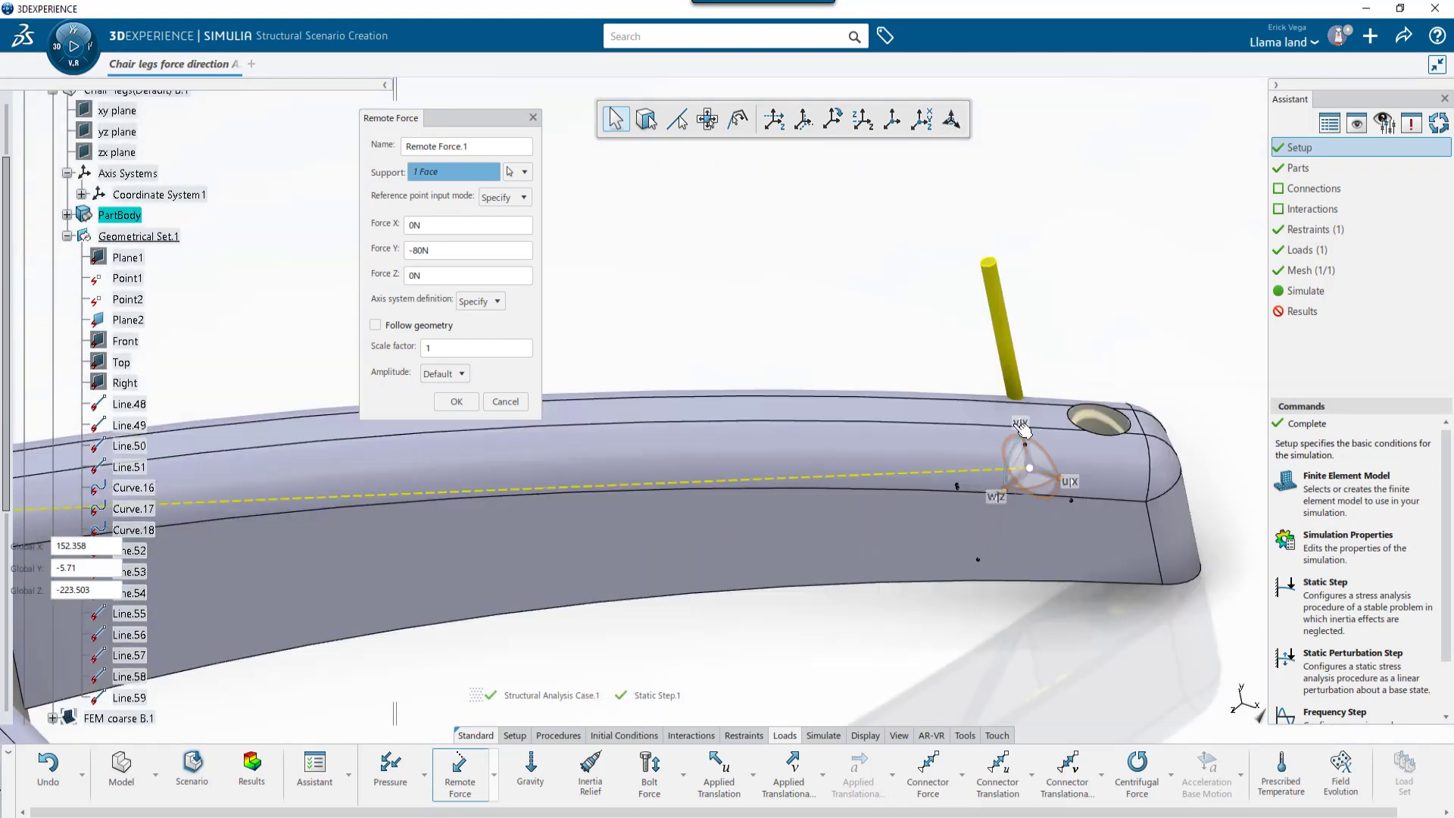
drag(1018, 443, 980, 225)
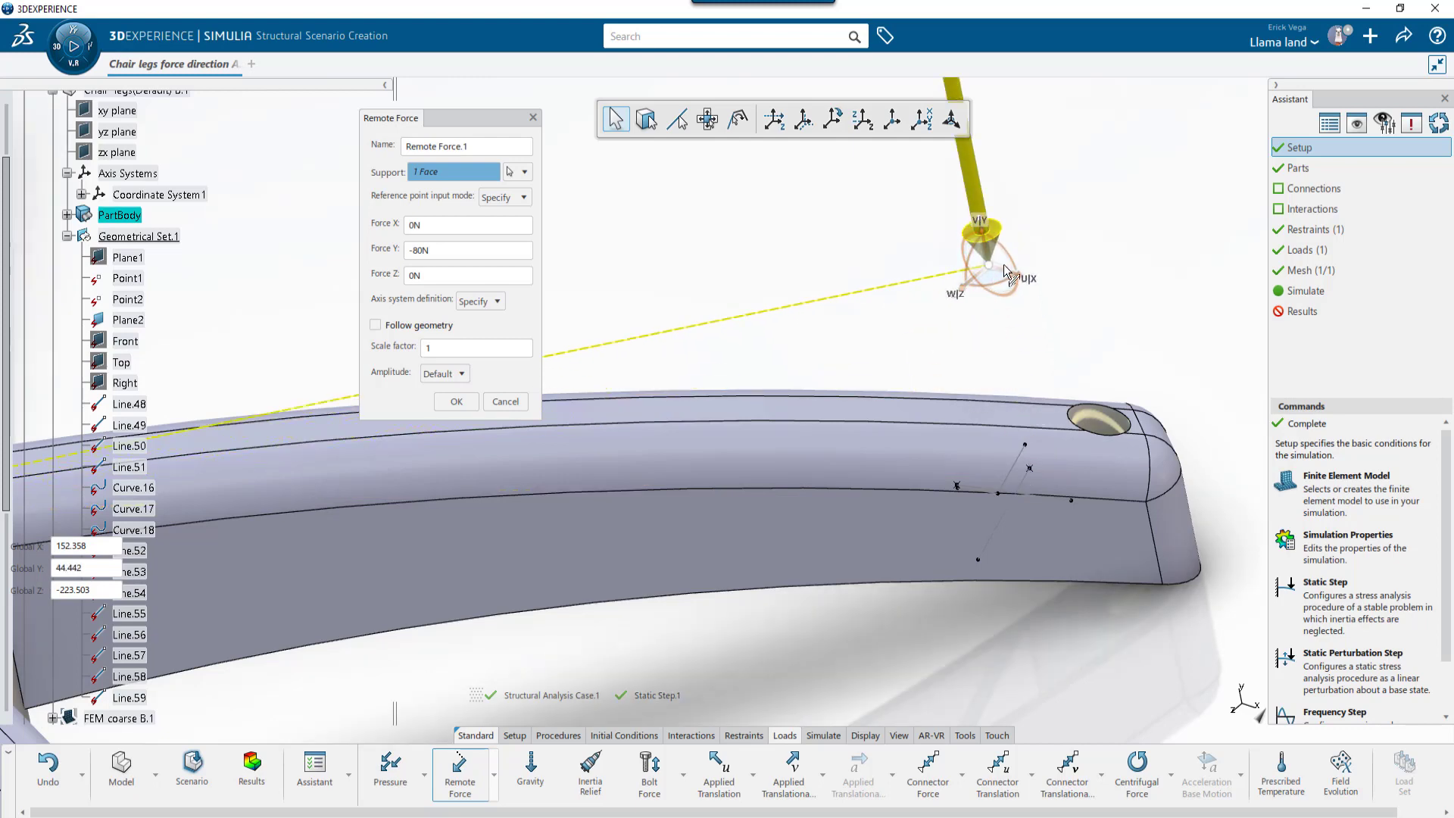
drag(1021, 282, 744, 200)
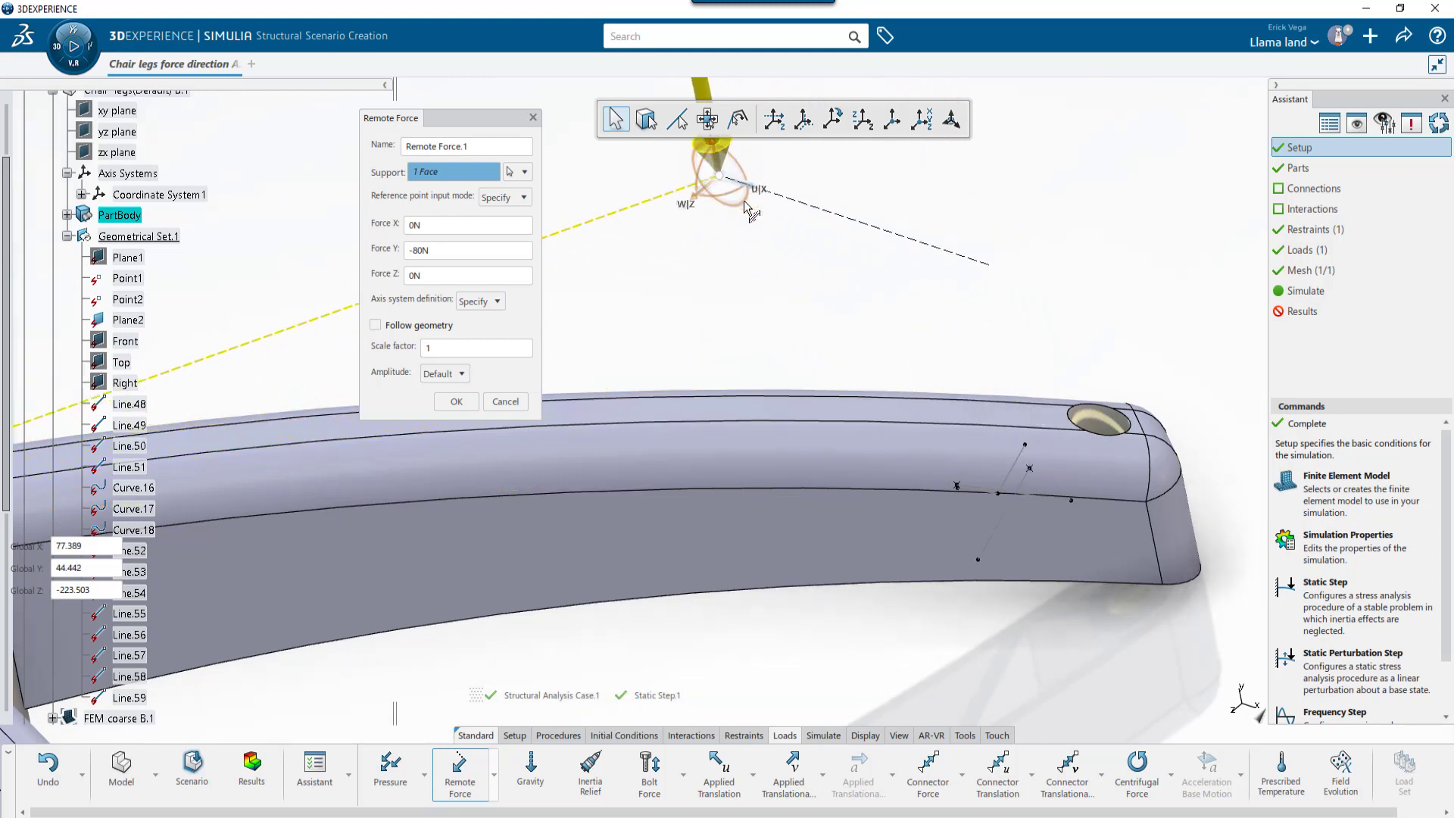
scroll(743, 200, down, 5)
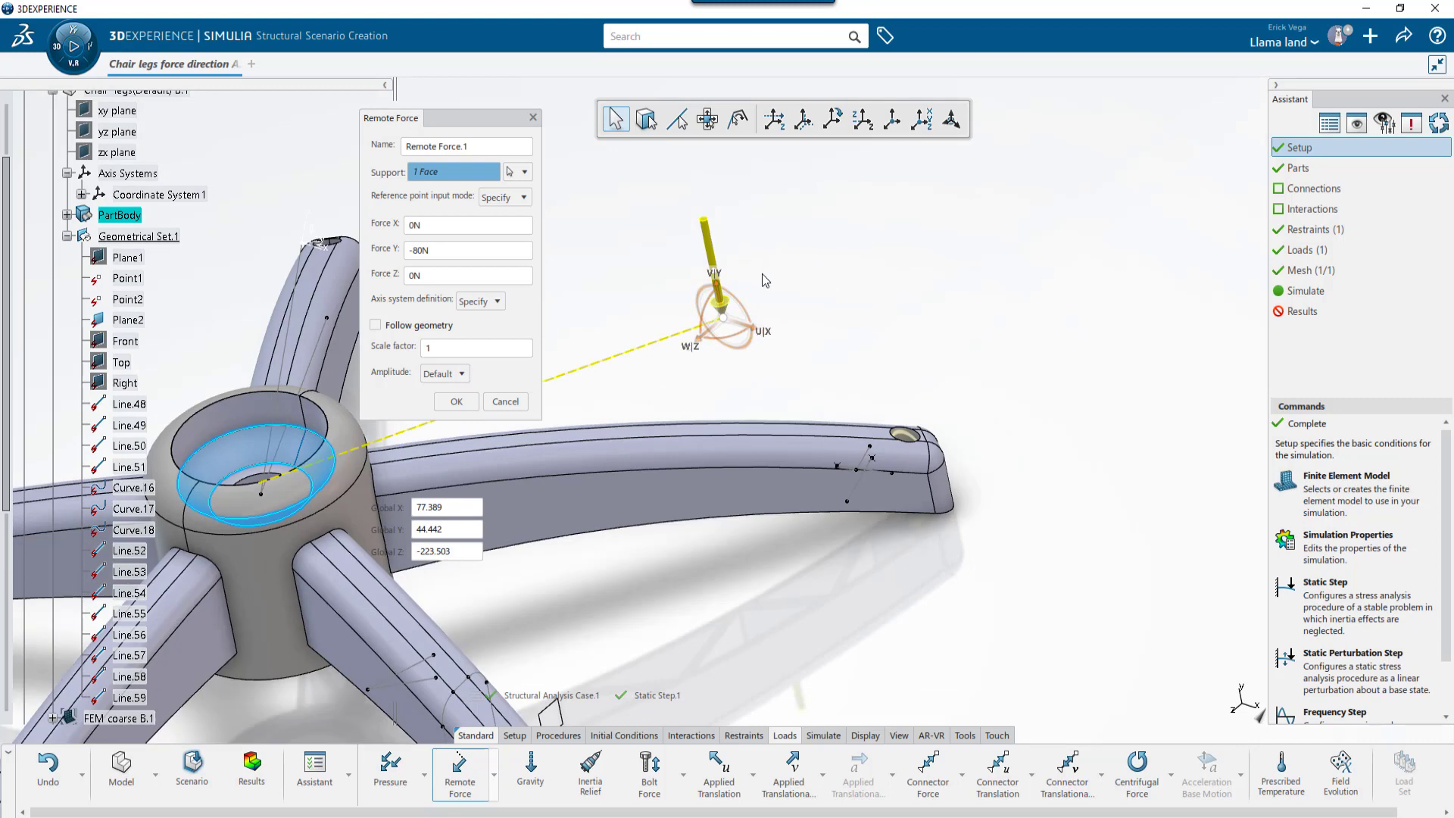
Step: Set the reference point's exact position to X 50, Y 30, Z -200 and apply it
right_click(727, 324)
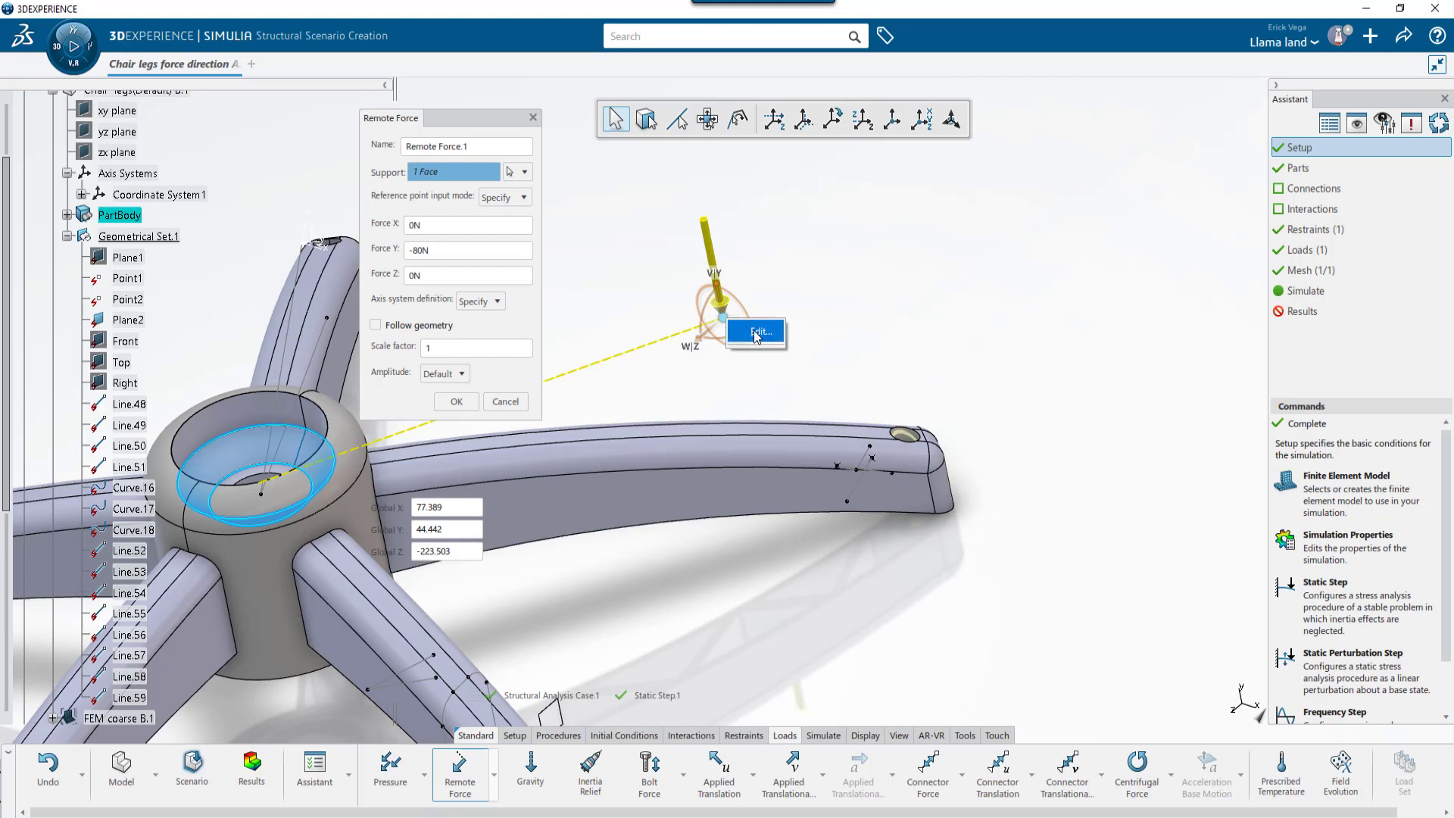
click(756, 333)
text(50)
double_click(1189, 580)
text(30)
double_click(1188, 603)
text(-200)
click(1104, 539)
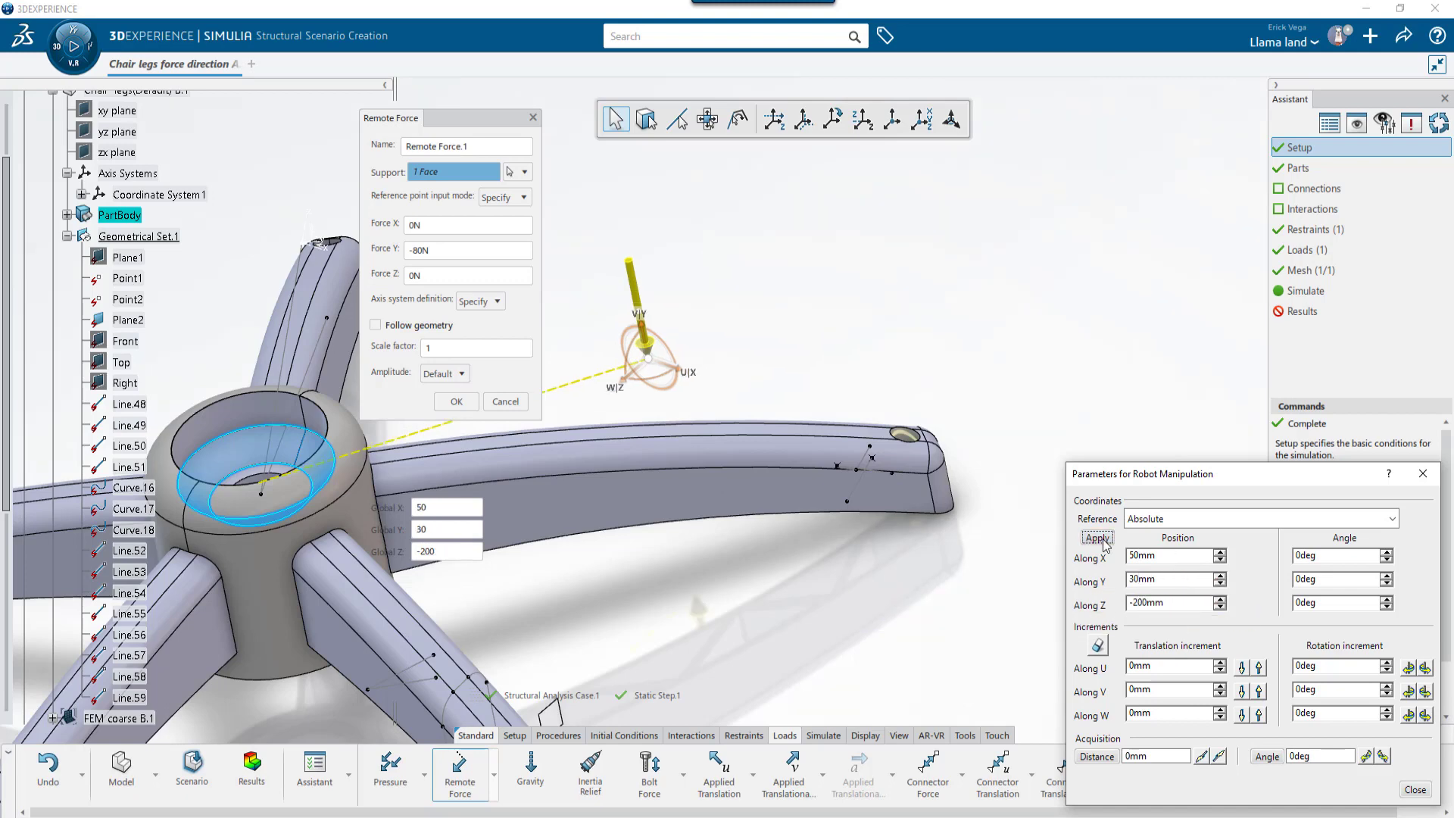
Step: Step the reference point in 20 mm increments along X to 70, then confirm the remote force
double_click(1174, 666)
text(20)
click(1242, 667)
click(1259, 668)
click(1259, 667)
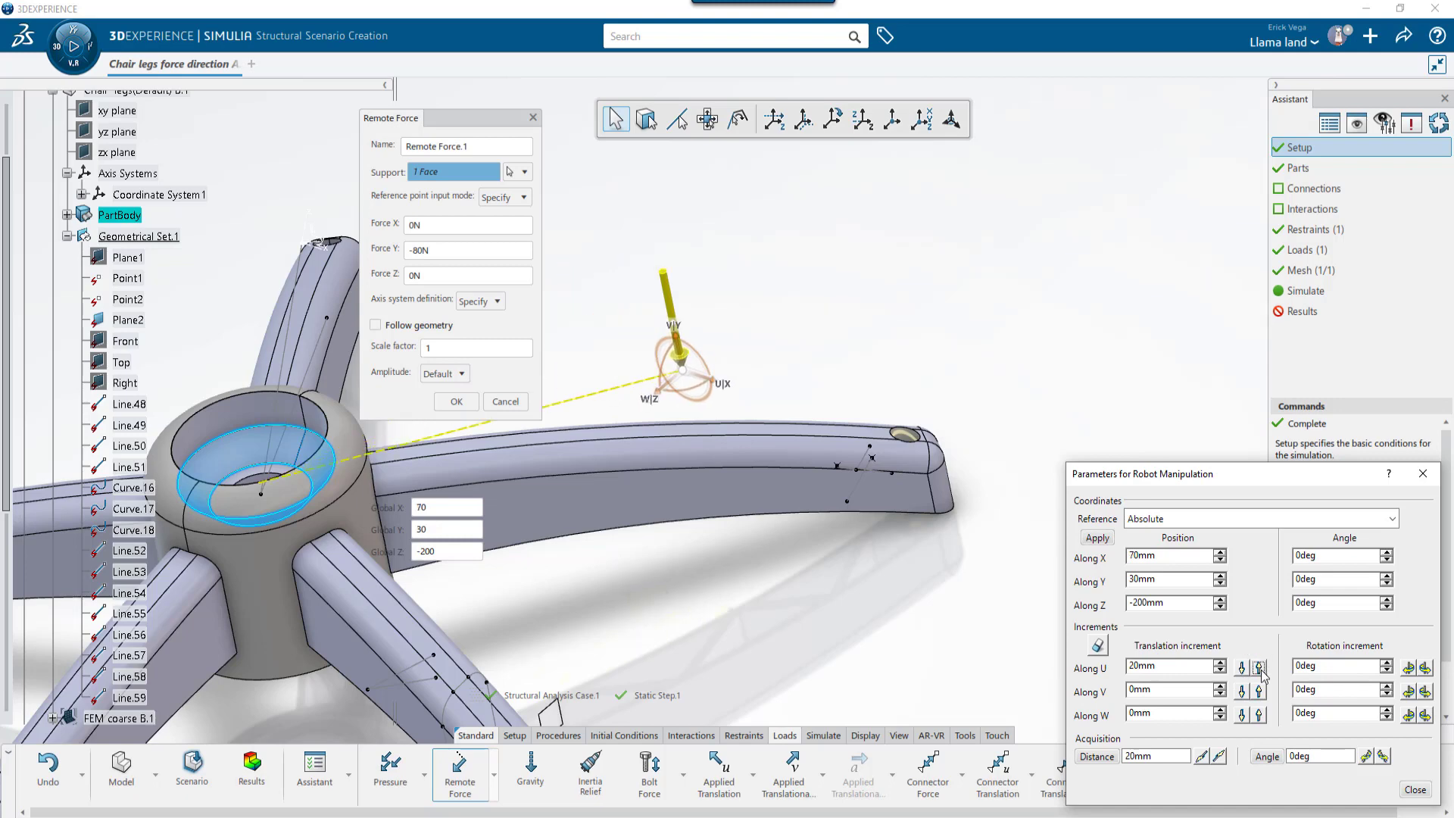
click(1415, 790)
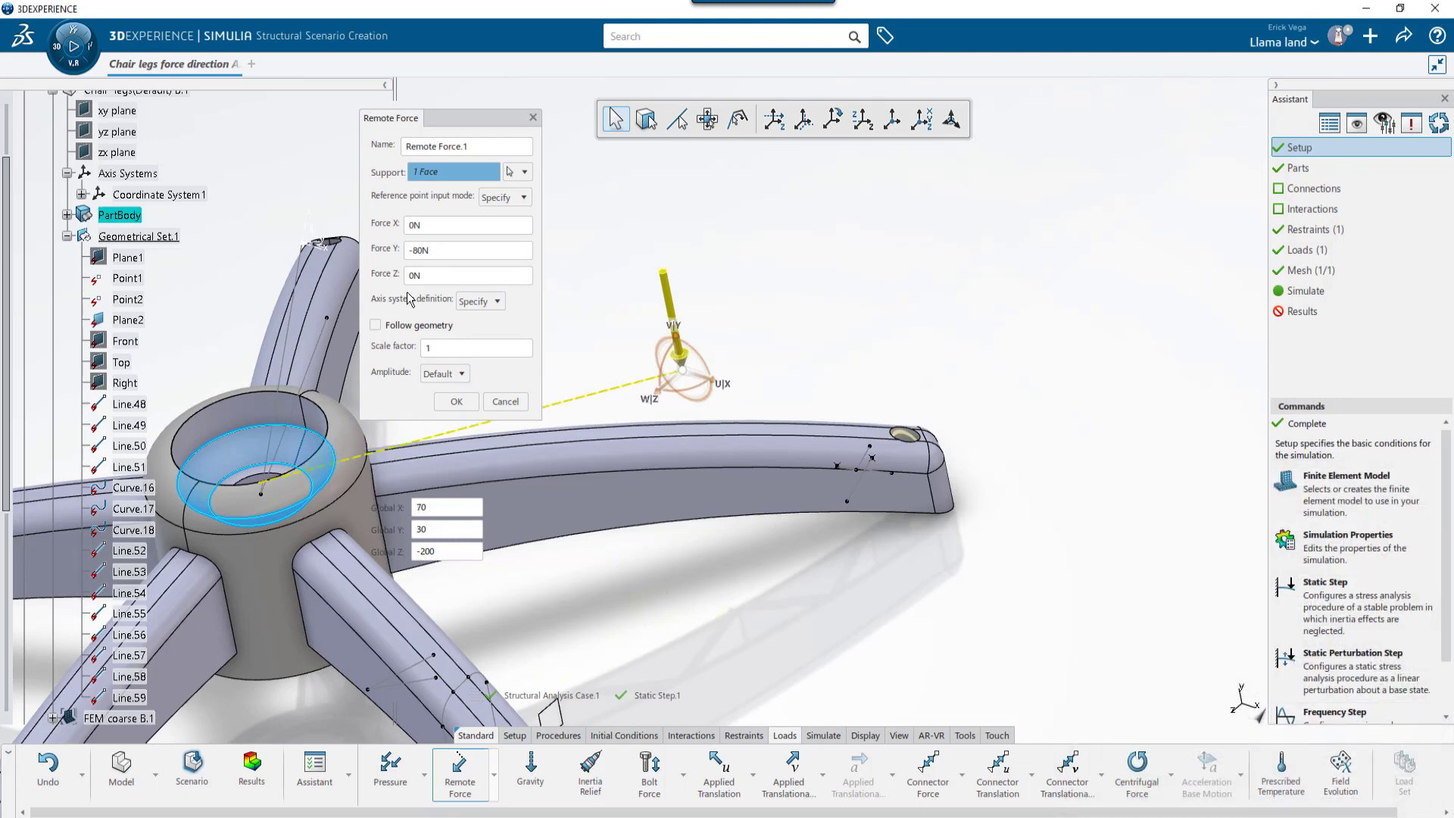
click(411, 328)
click(412, 332)
click(457, 402)
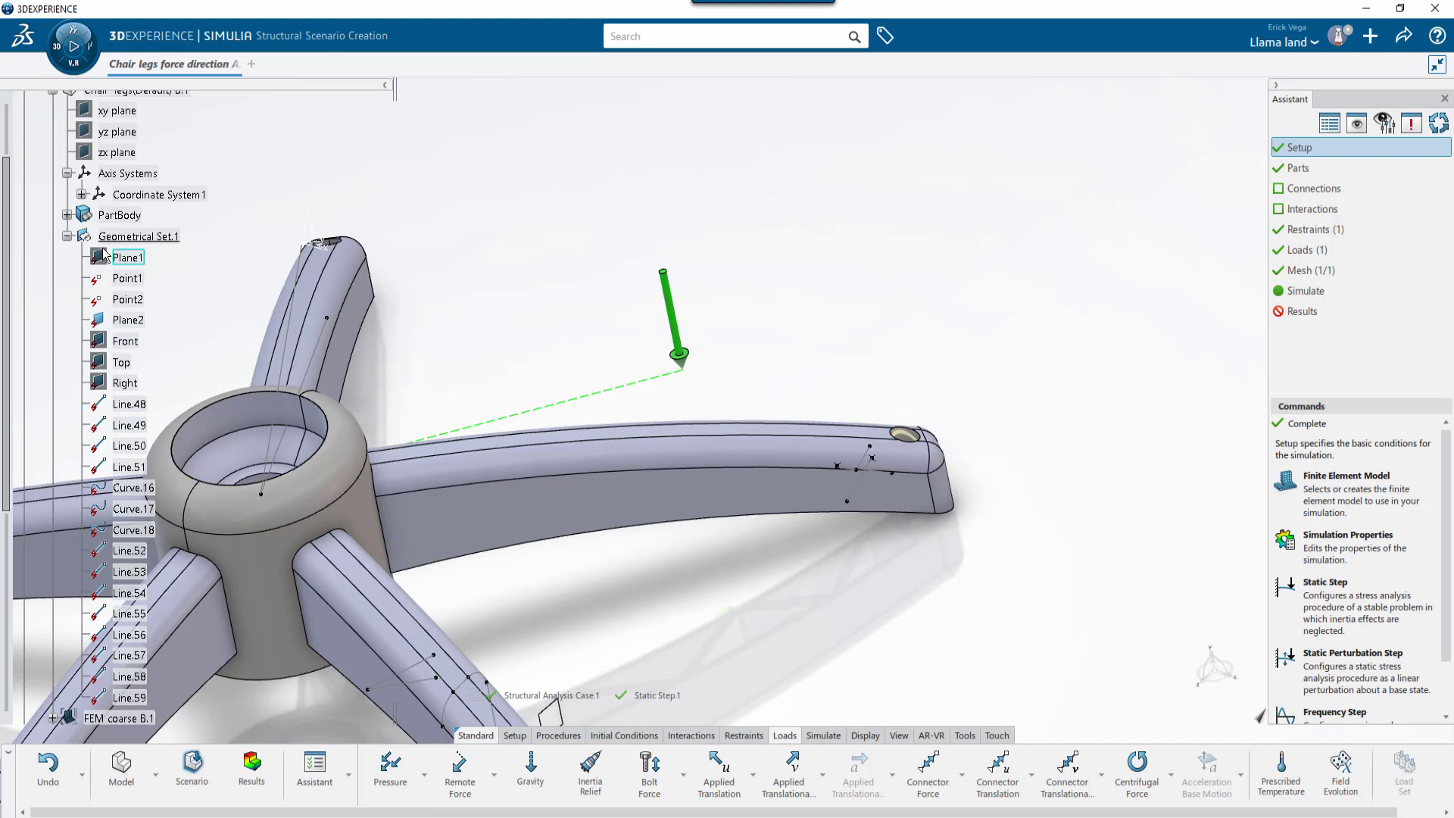
Step: Collapse the chair legs geometry and create a Tabular Amplitude from the Setup commands
click(53, 312)
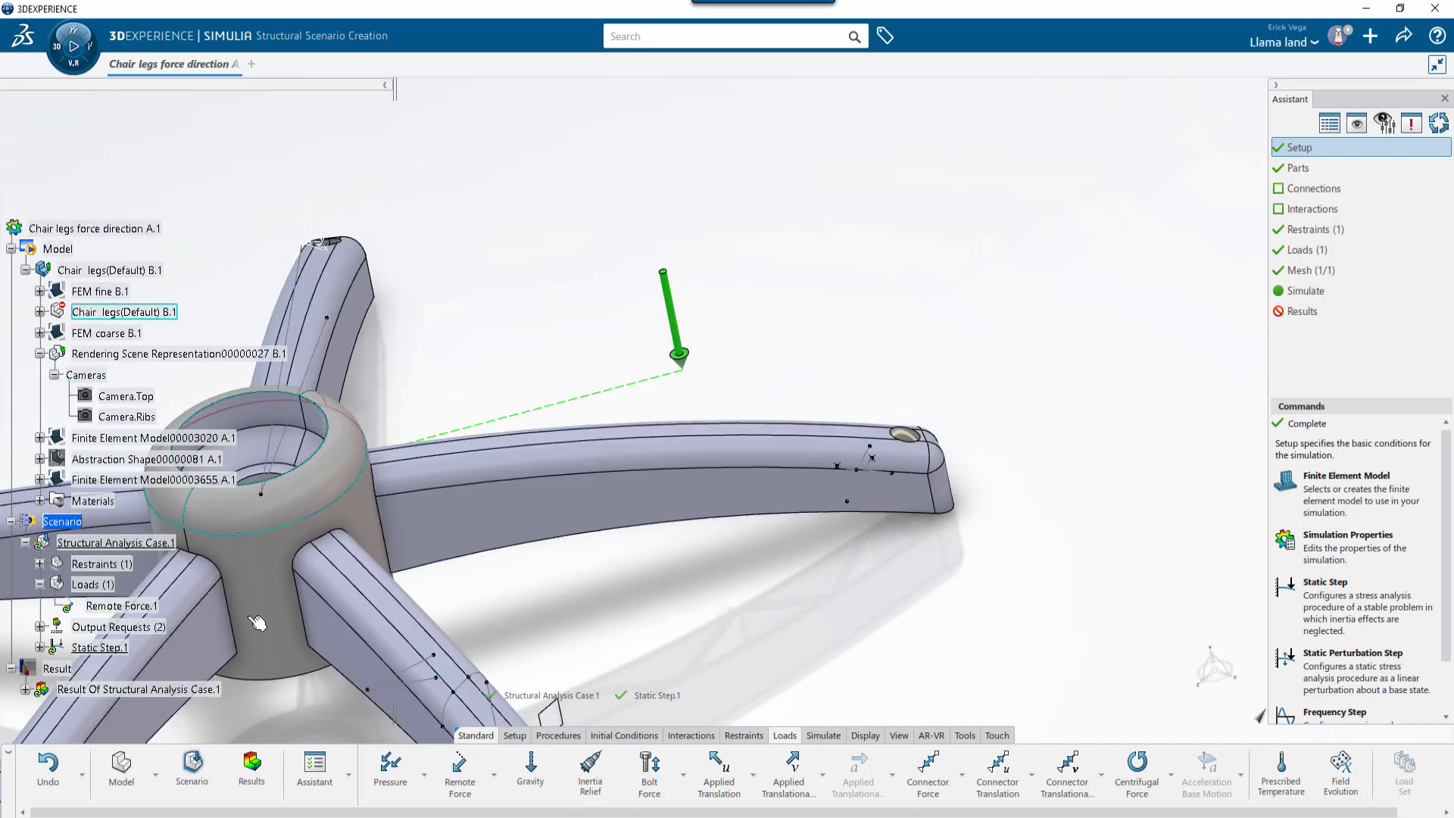
click(514, 735)
click(1007, 792)
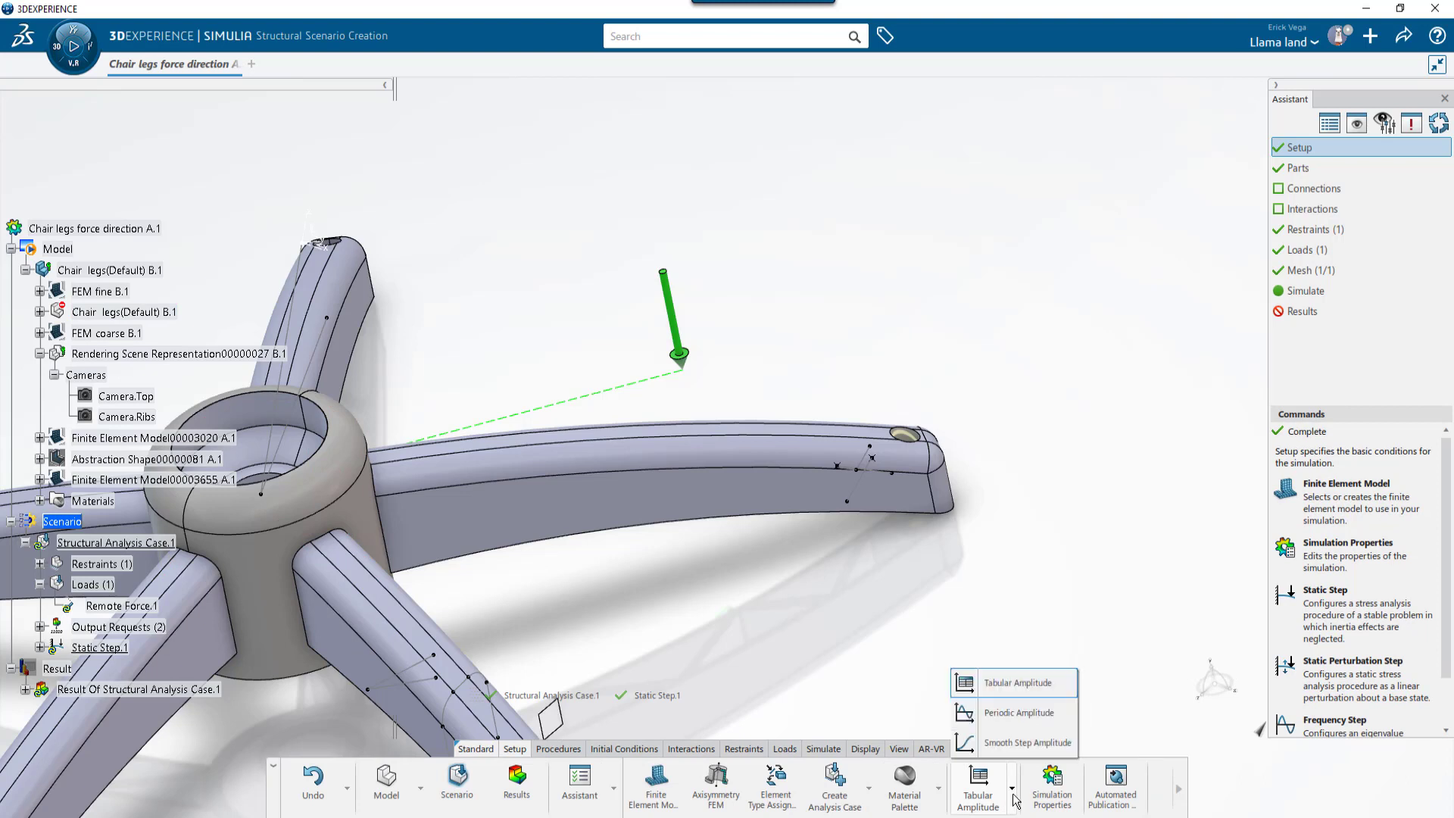
click(1017, 684)
Step: Enter trial rows (time 0, amplitude 0; time 1) in the tabular amplitude, then cancel it
click(356, 284)
text(0)
click(395, 290)
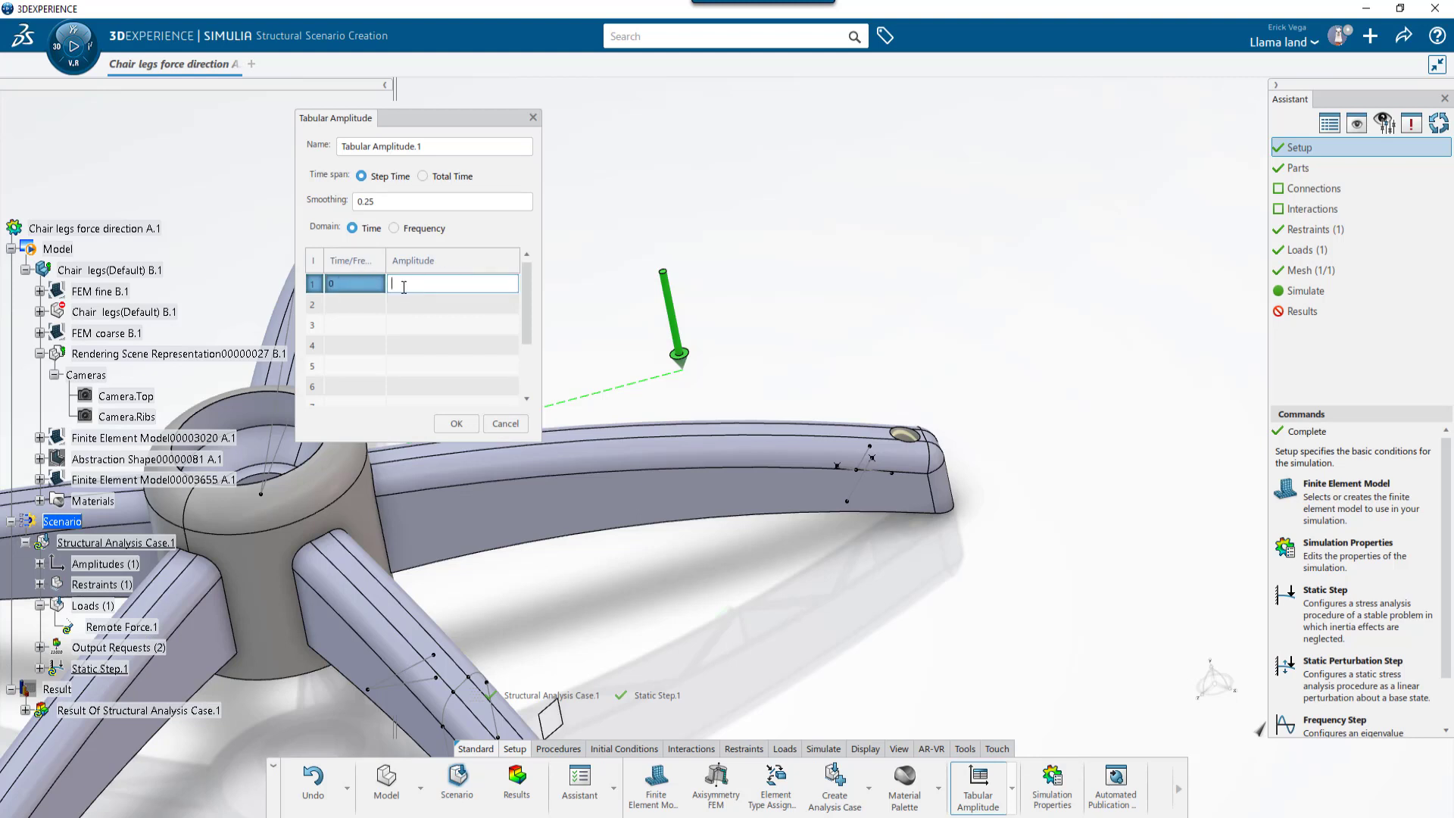
text(0)
key(Return)
text(1)
key(Tab)
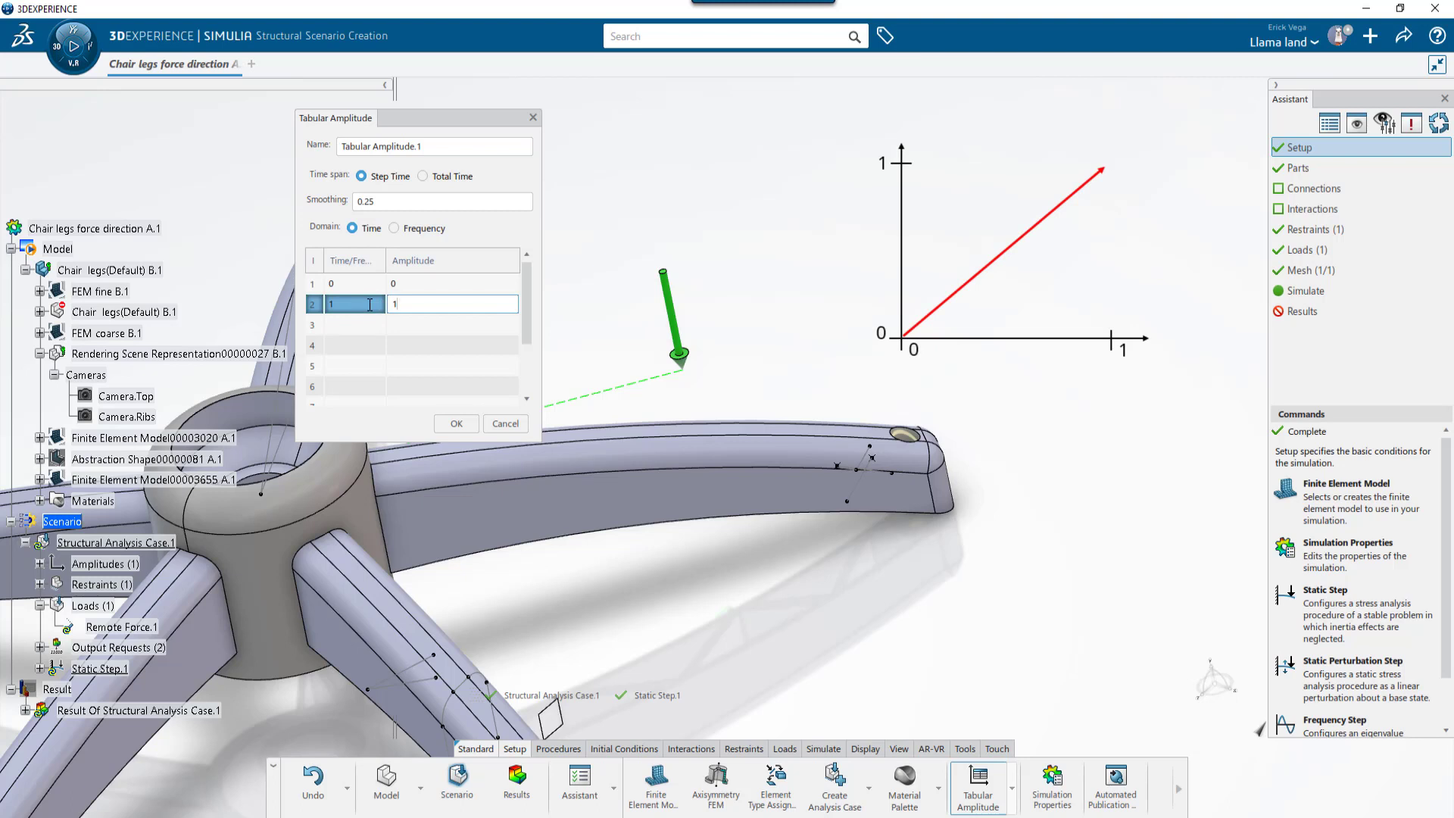
click(505, 424)
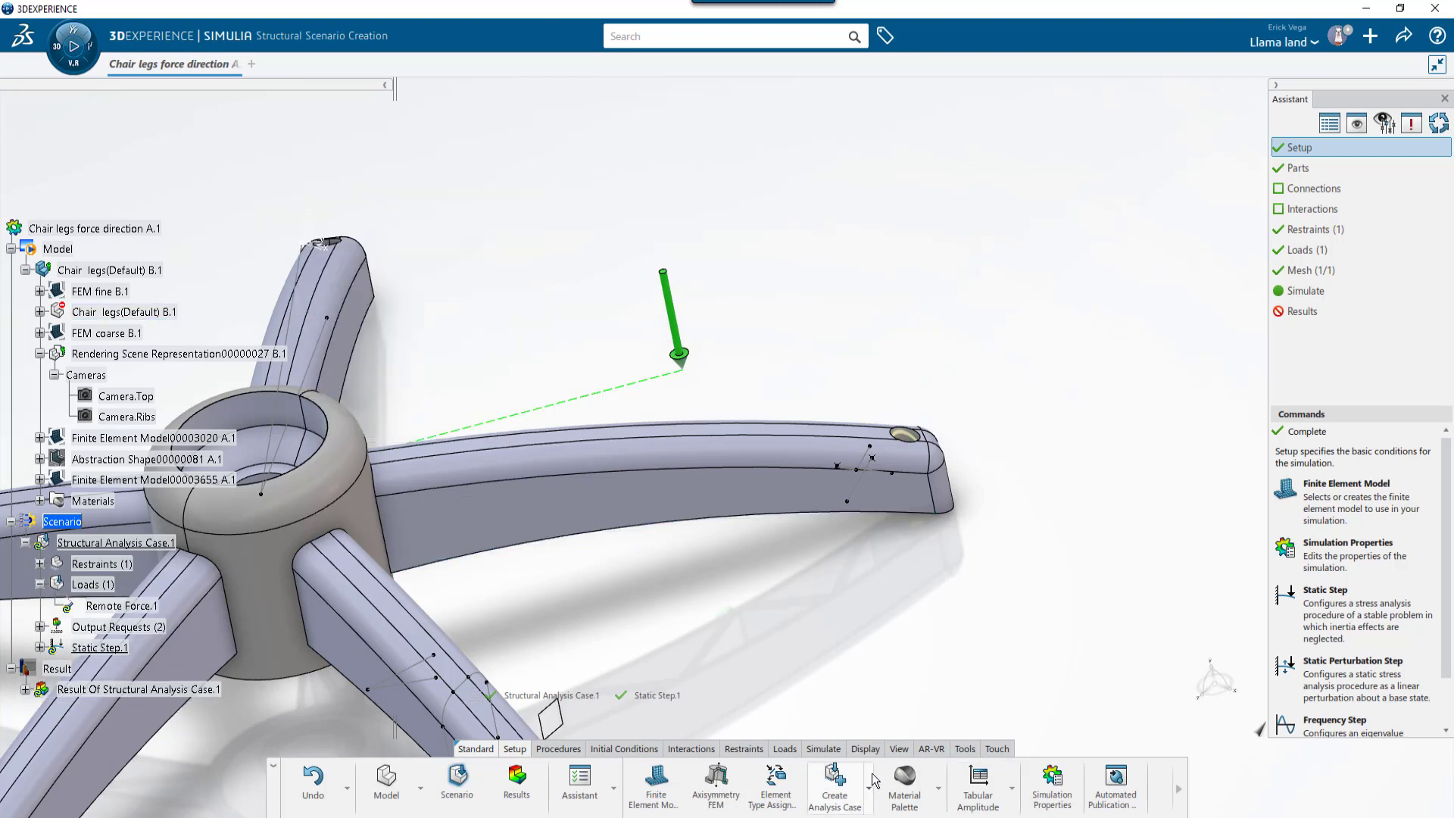
click(1012, 789)
Step: Create a smooth step amplitude with rows time 0 / amplitude 0 and time 1 / amplitude 1
click(1000, 744)
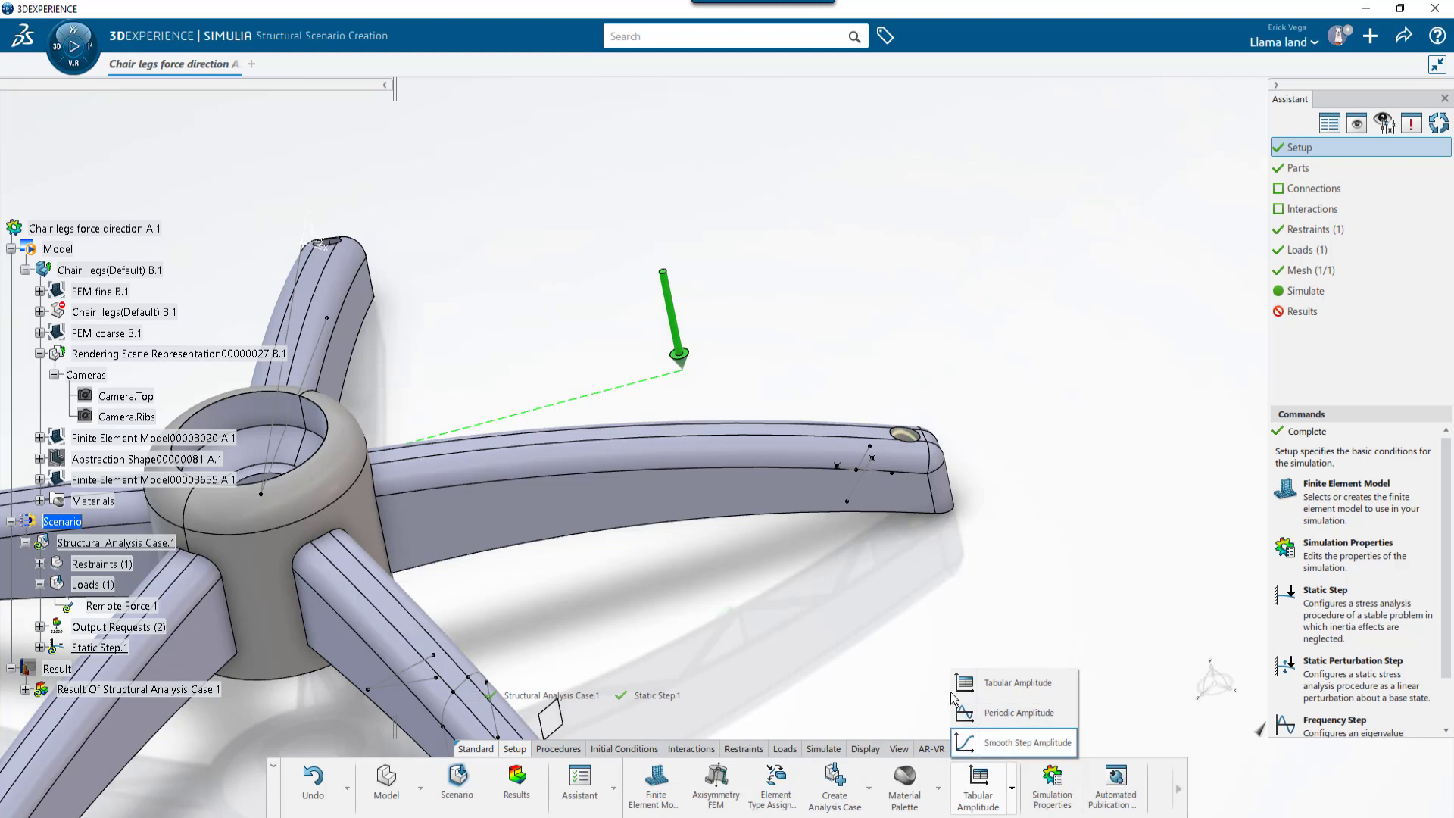
text(0)
key(Tab)
text(0)
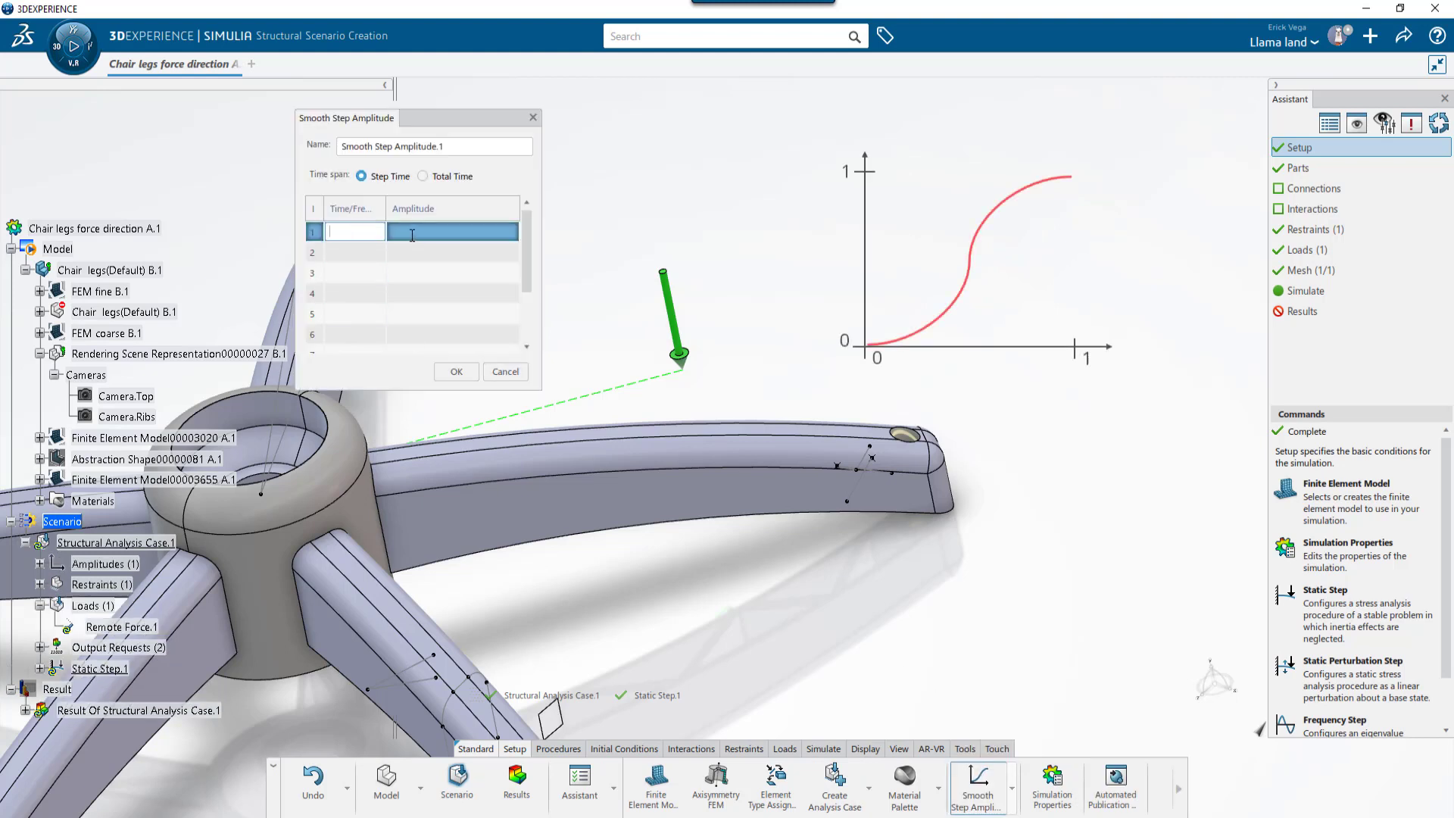
key(Return)
text(1)
key(Tab)
text(1)
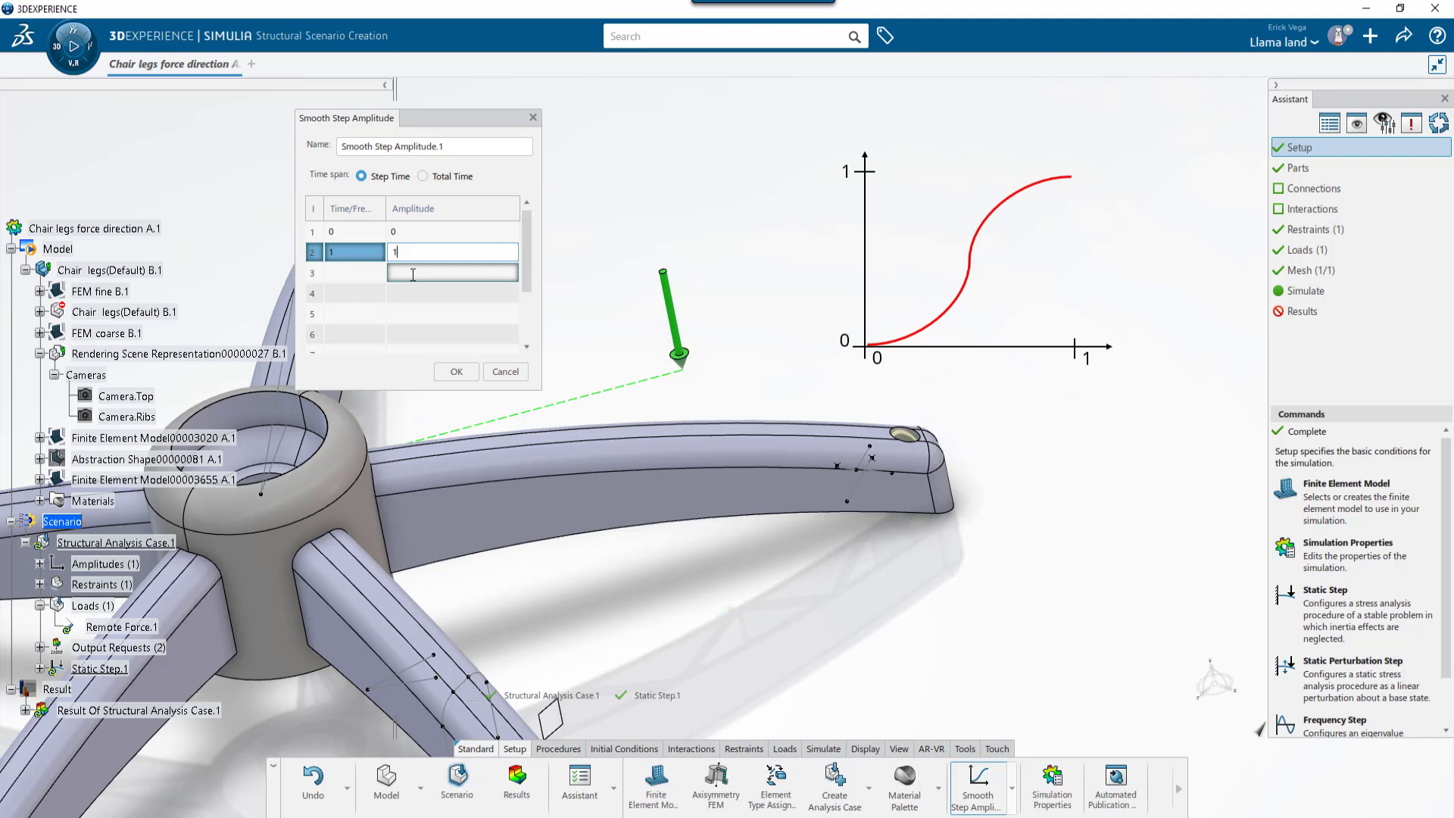
key(Return)
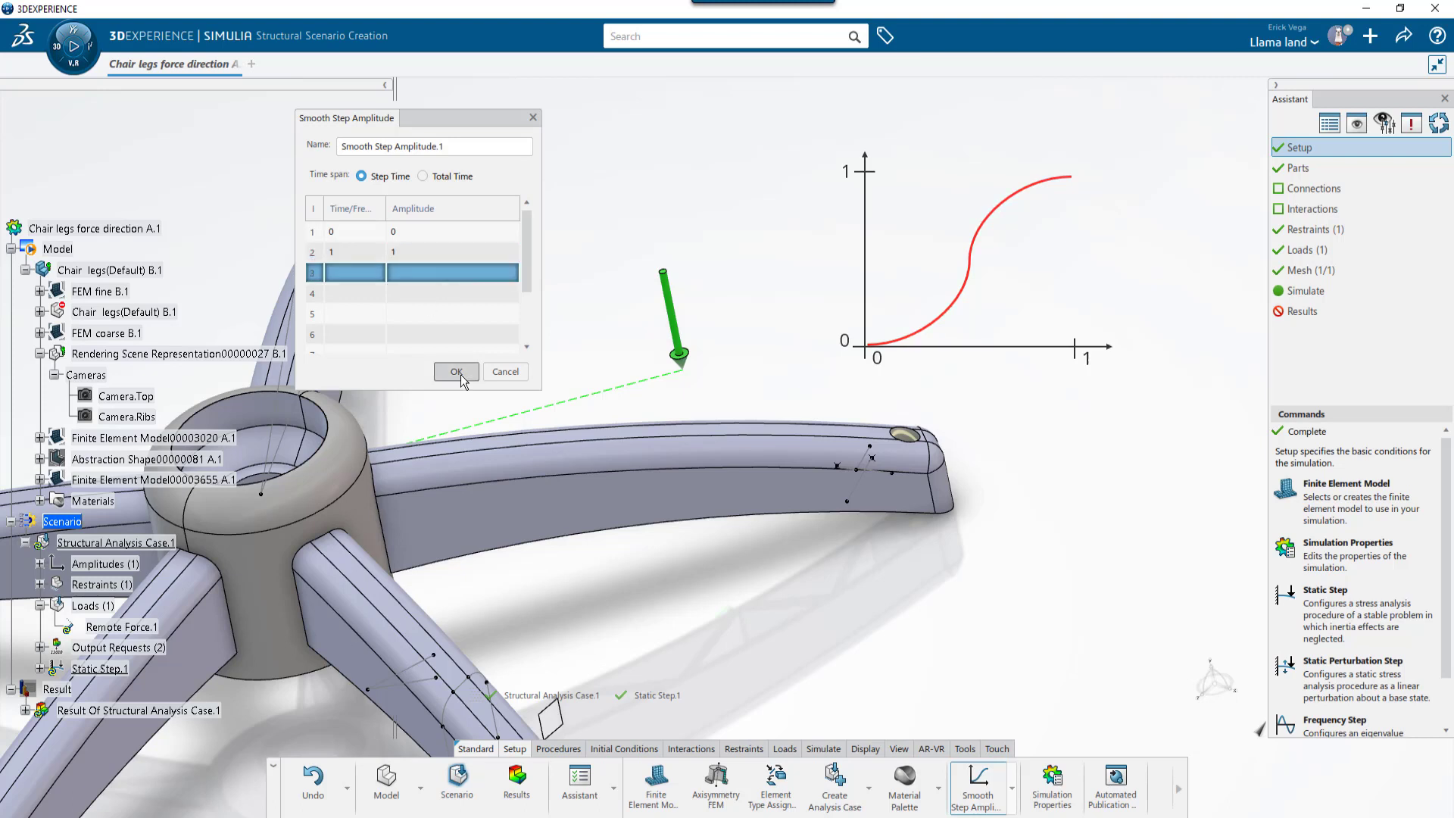
click(458, 373)
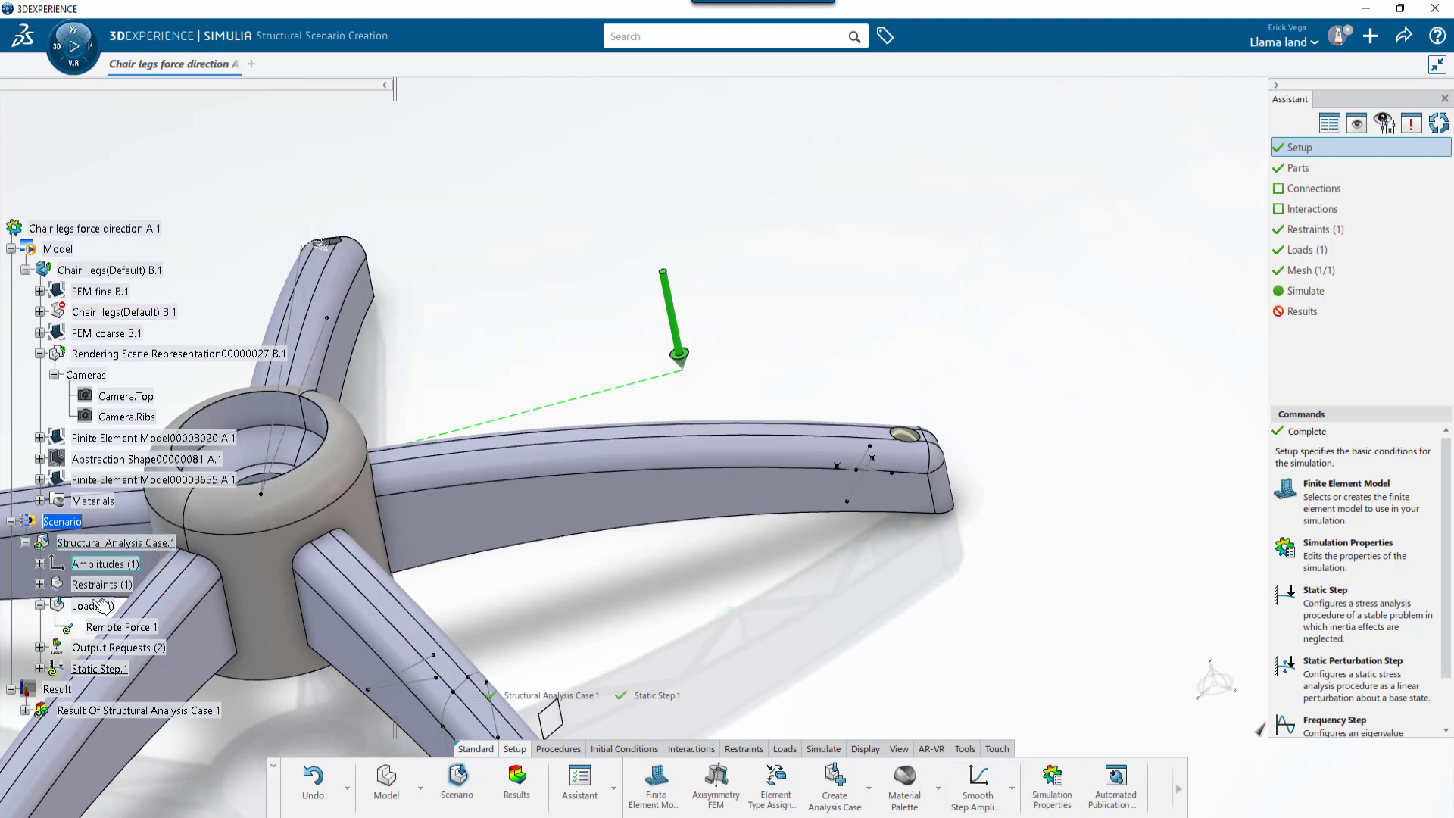
Step: Assign Smooth Step Amplitude.1 as the amplitude of Remote Force.1
double_click(110, 628)
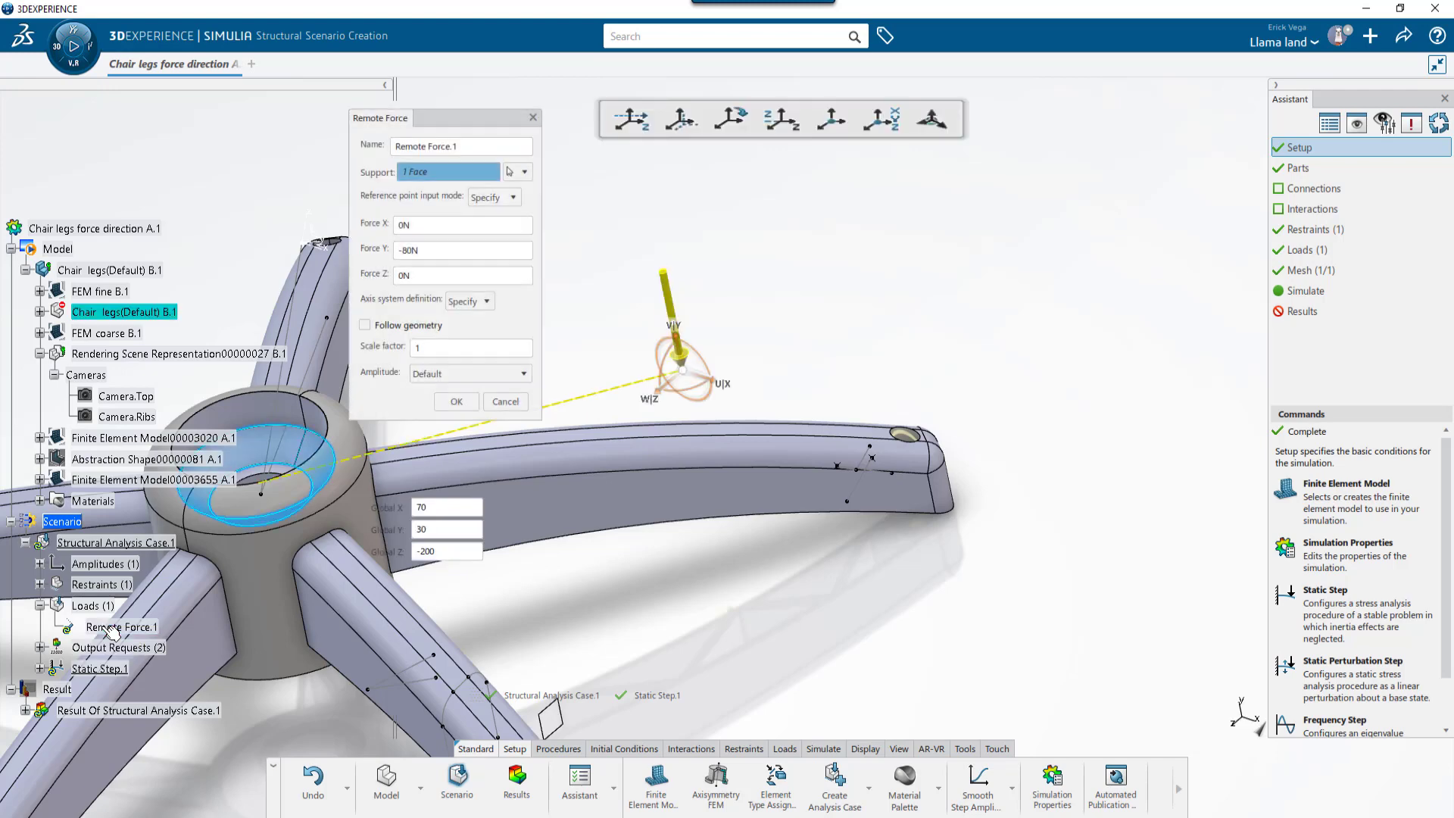
click(434, 374)
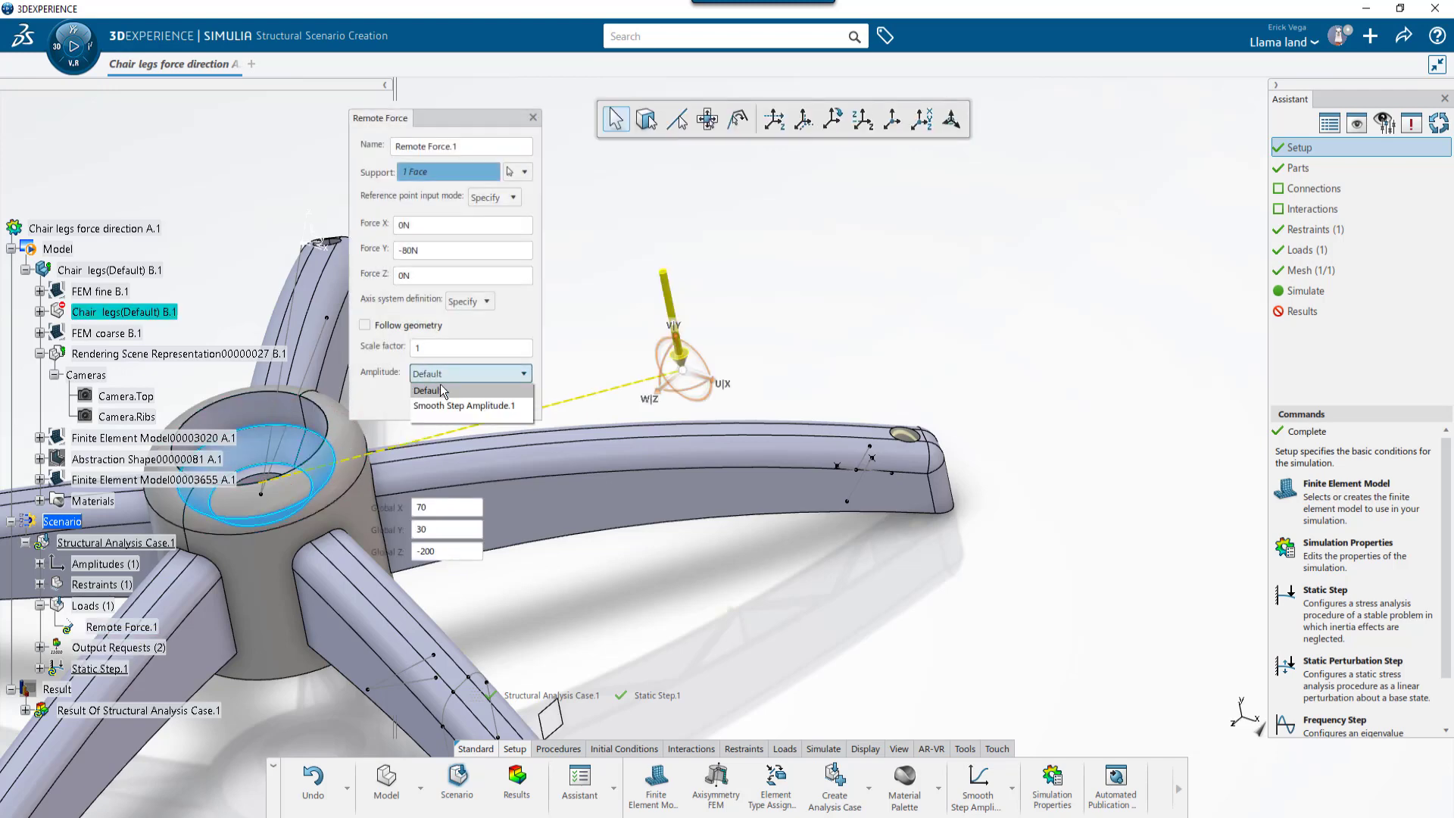
click(444, 406)
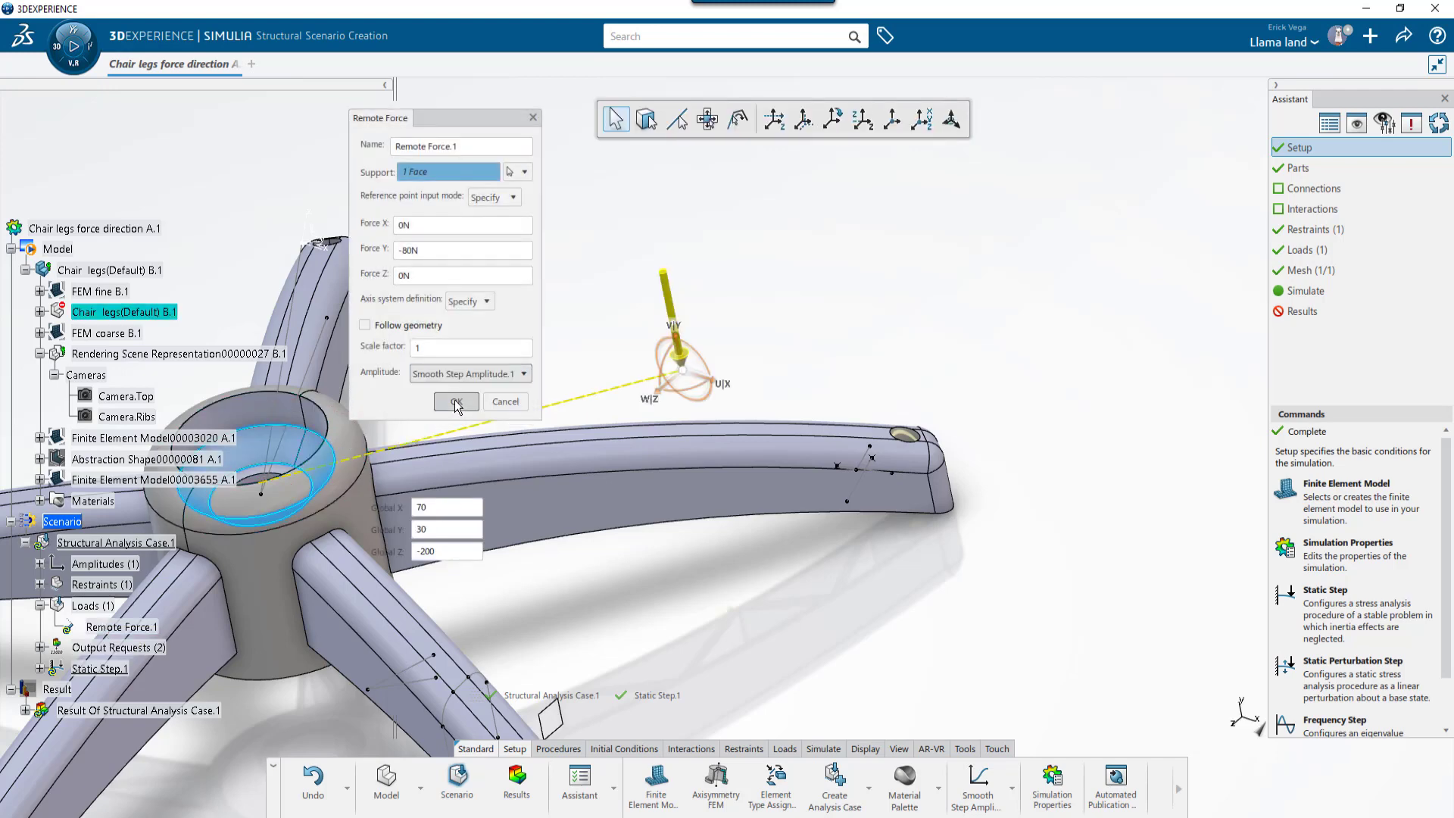
click(455, 400)
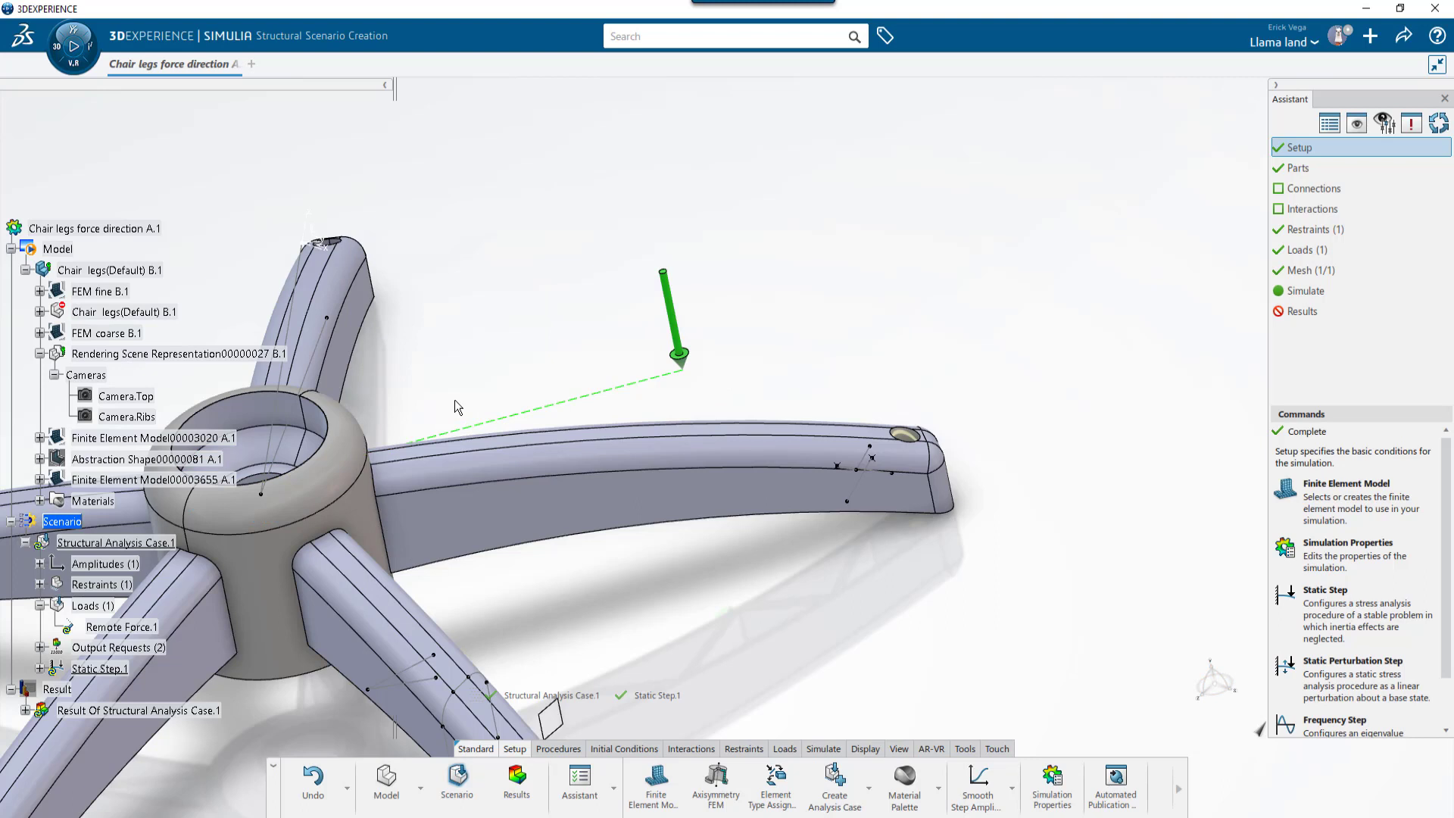